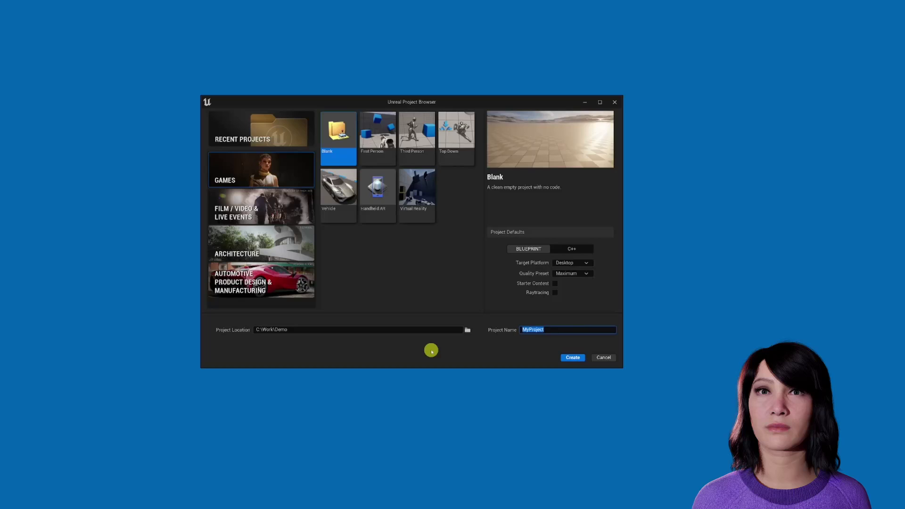
Name the new blank project MHSDK5Demo and enable Raytracing.
text(MHSDK)
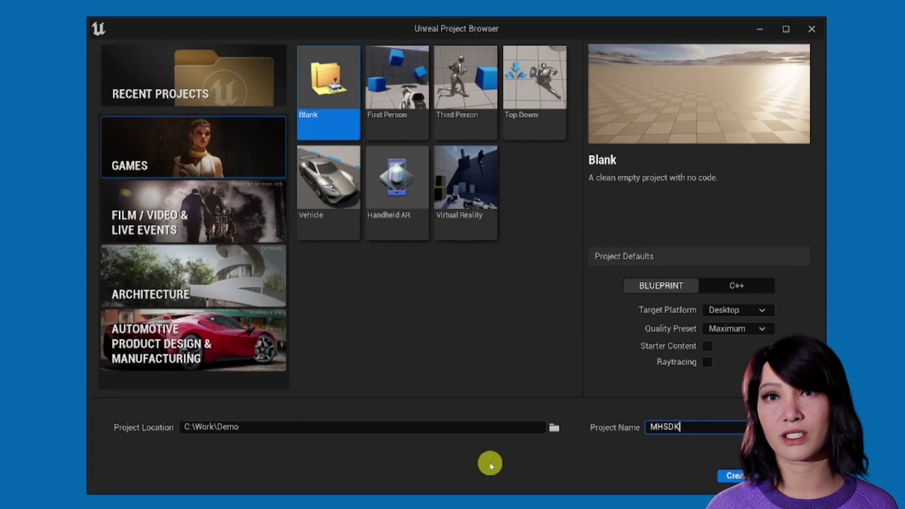
text(5Demo)
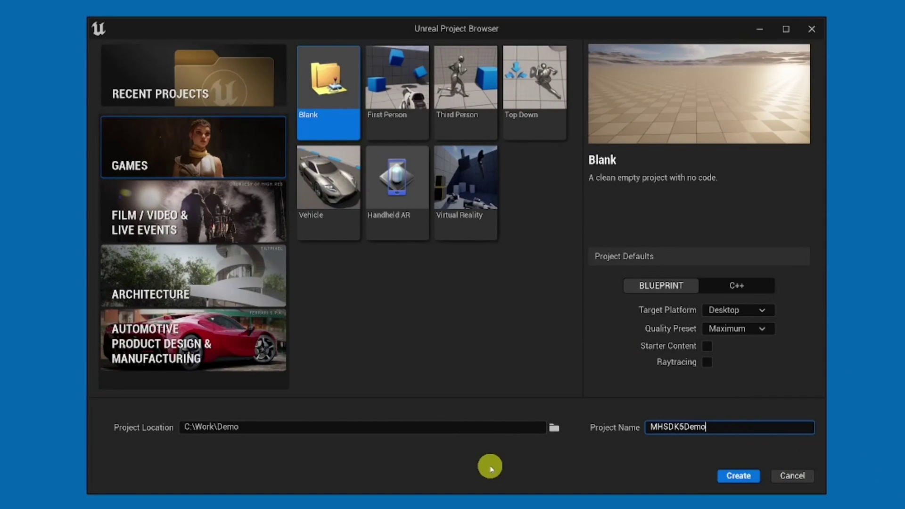
click(707, 363)
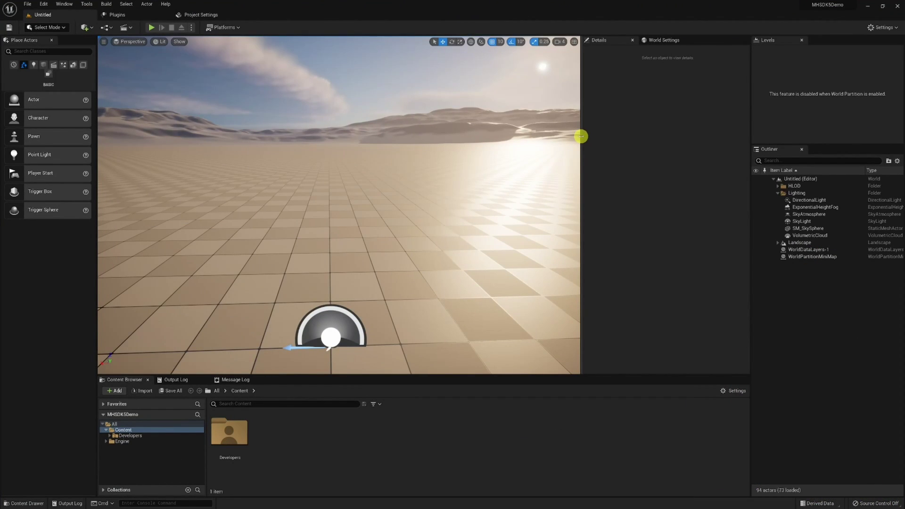
Add the Ada preset from Quixel Bridge's MetaHuman Presets to the project.
click(85, 27)
click(104, 56)
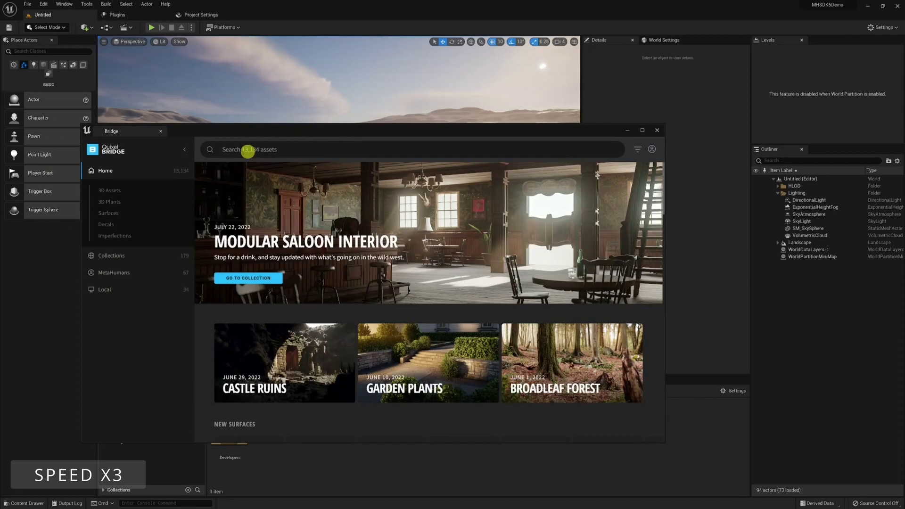
click(111, 272)
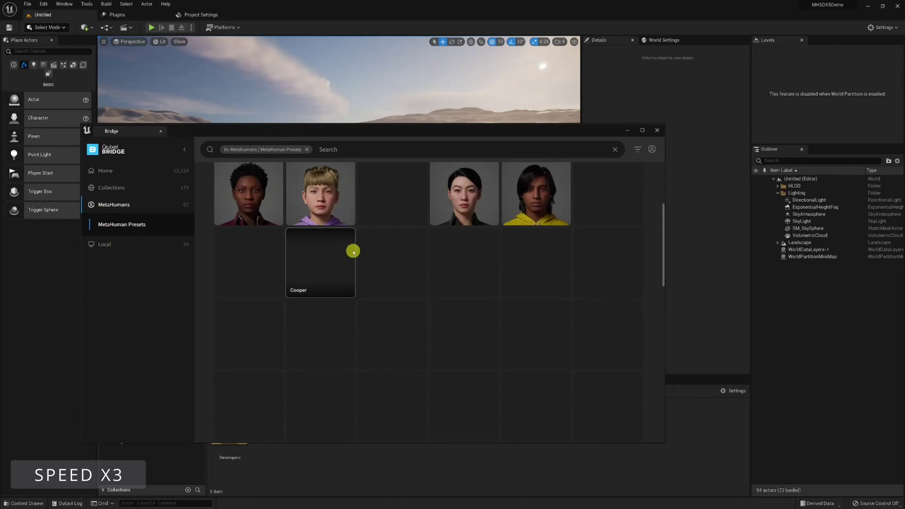
click(250, 191)
click(636, 427)
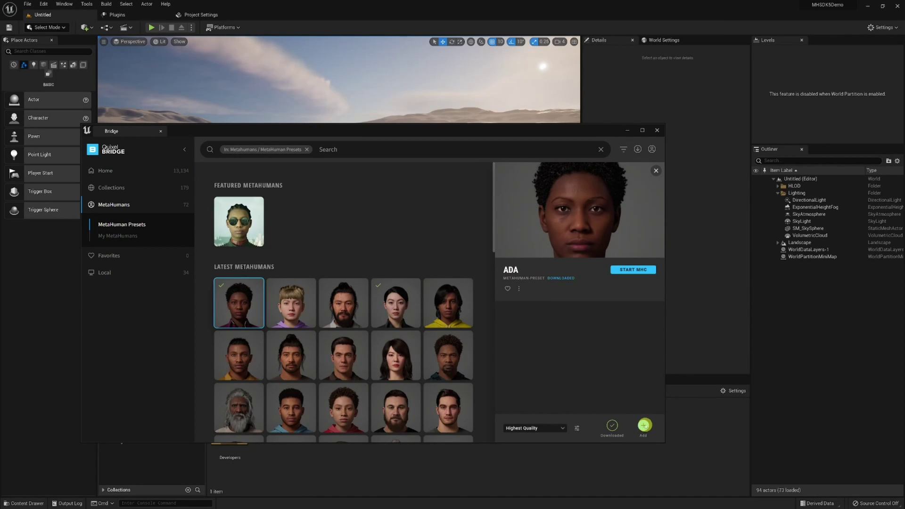
click(644, 426)
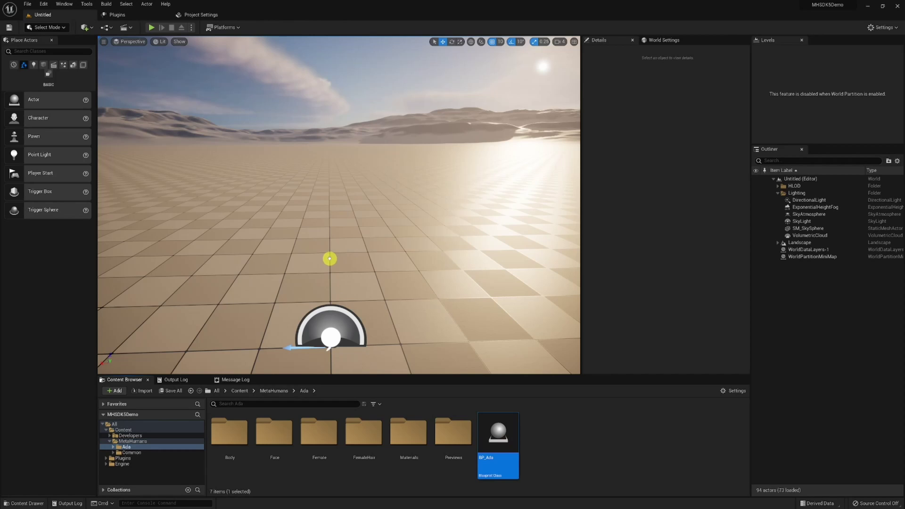
Drop BP_Ada into the level and fly in to her face at camera speed 1.
drag(336, 283, 363, 221)
click(567, 41)
drag(579, 50, 398, 156)
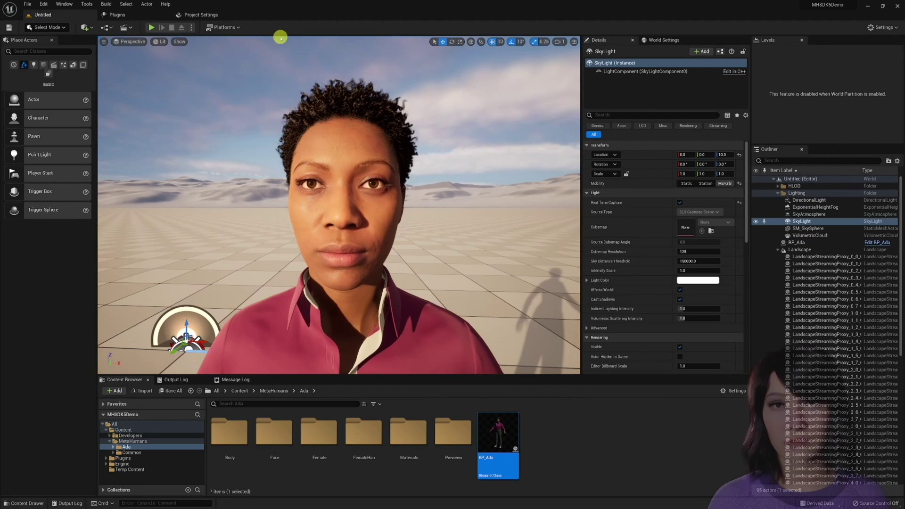
click(44, 4)
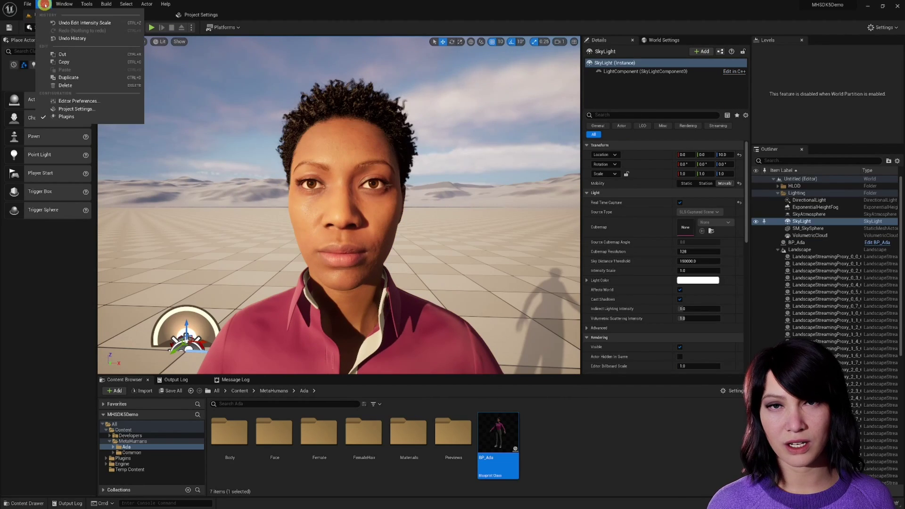
Find the MetahumanSDK plugin by searching 'metahu', then open the Demo content folder.
click(80, 116)
click(56, 29)
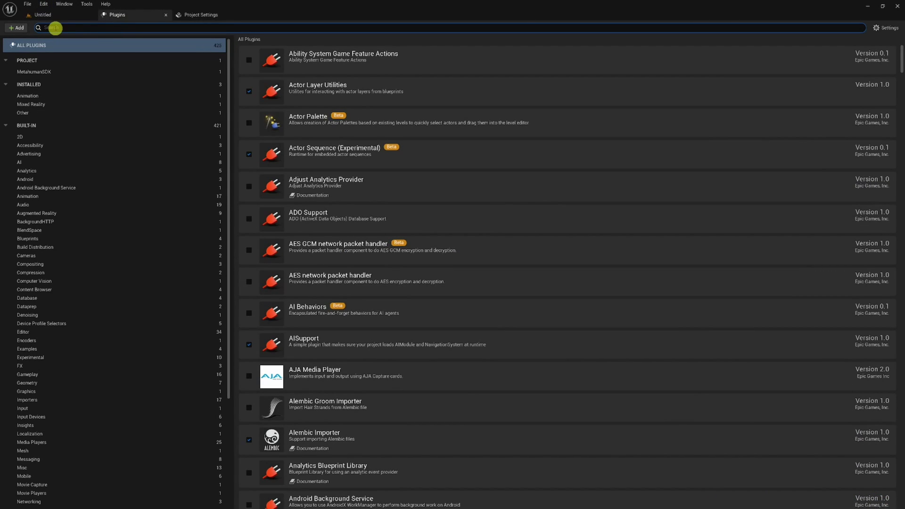
text(metahu)
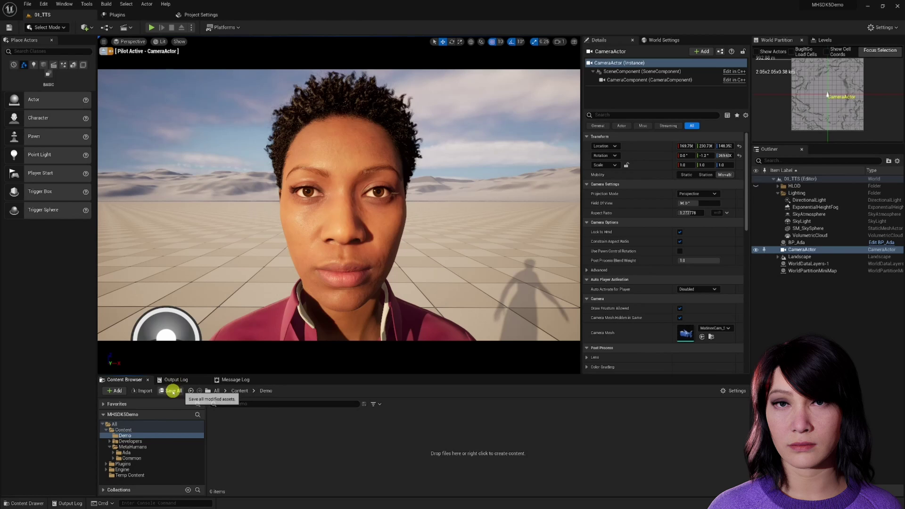
click(125, 437)
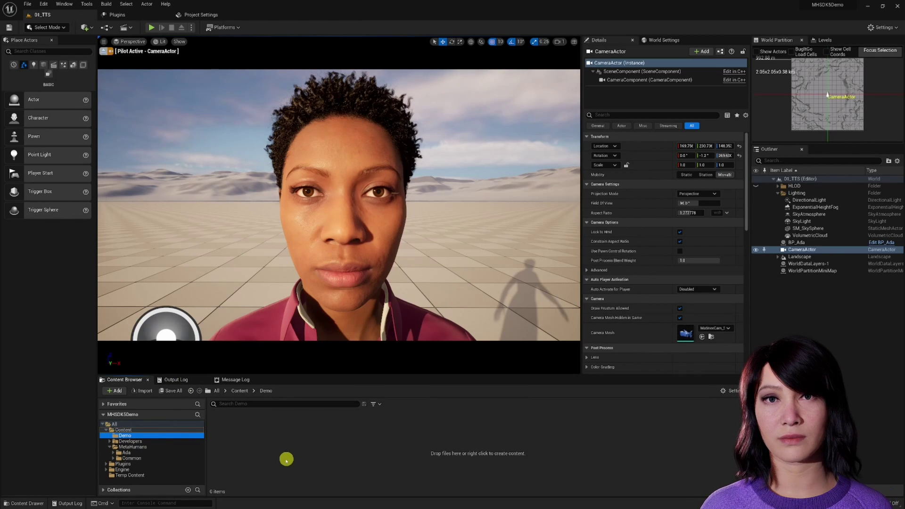
Generate speech of 'click like and subscribe button' with Google voice en-GB-Neural2-C in Demo.
right_click(258, 433)
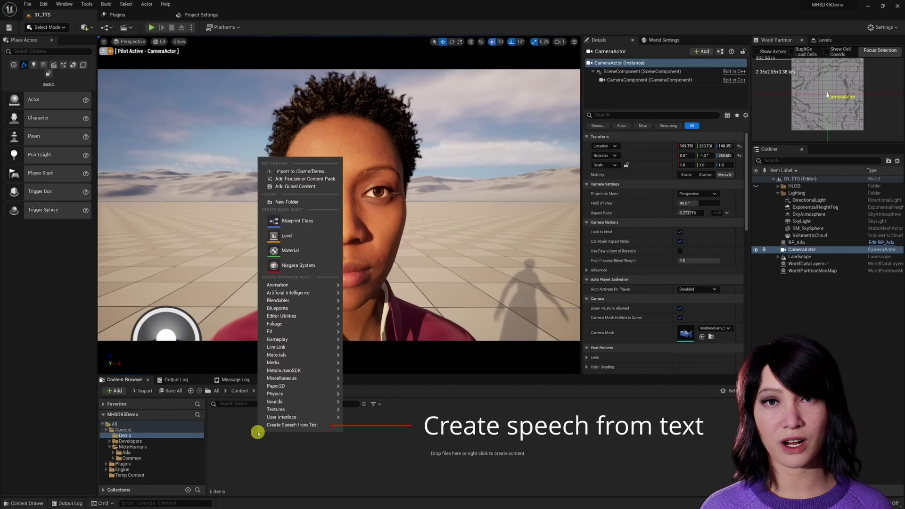
click(304, 426)
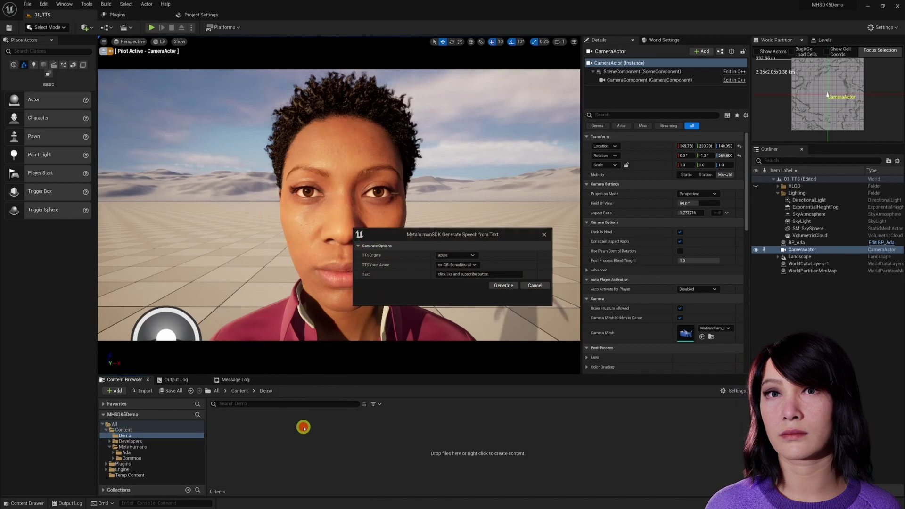
click(455, 256)
click(443, 262)
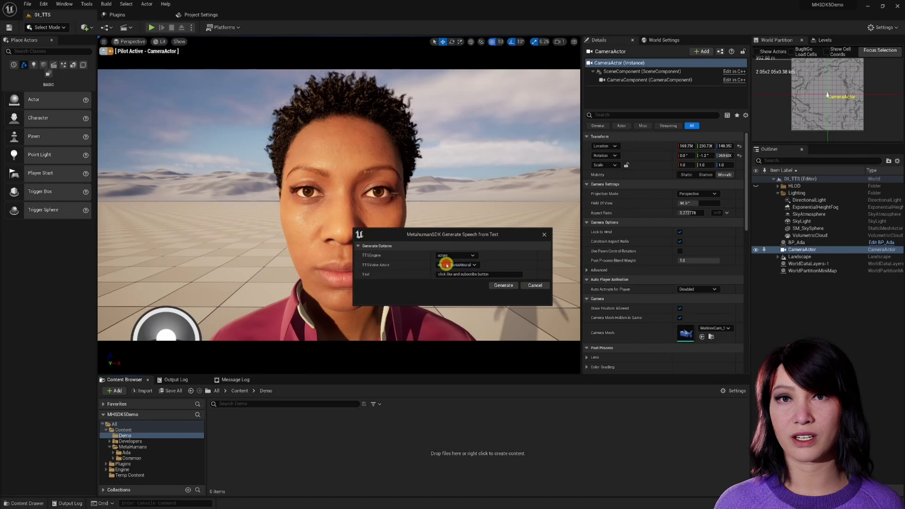
click(448, 265)
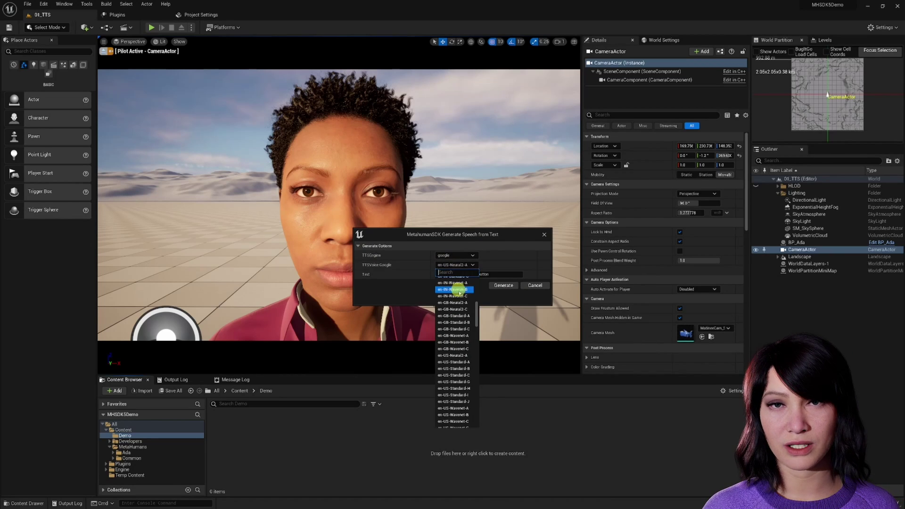
click(466, 310)
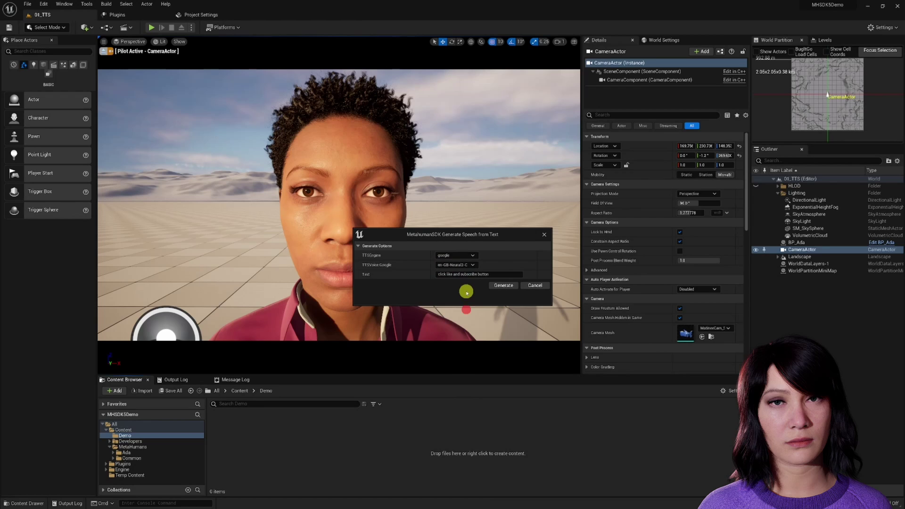
drag(438, 275, 498, 273)
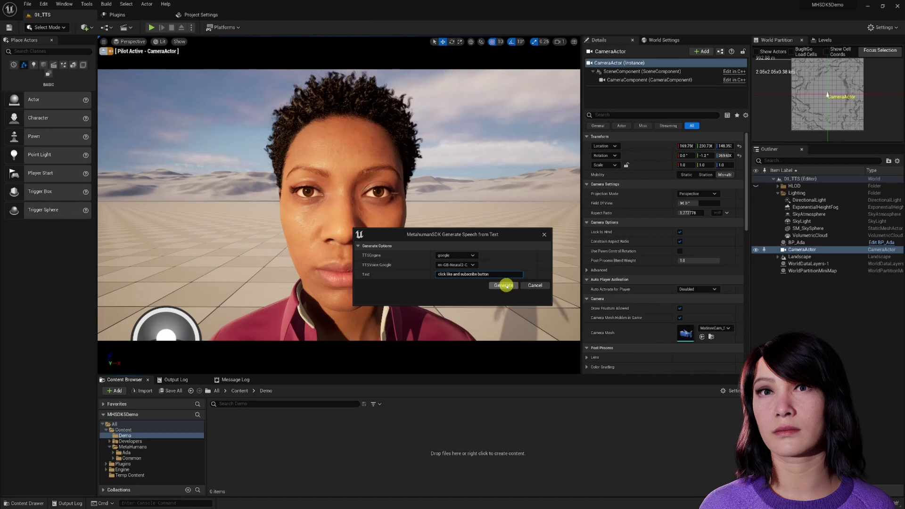
click(506, 286)
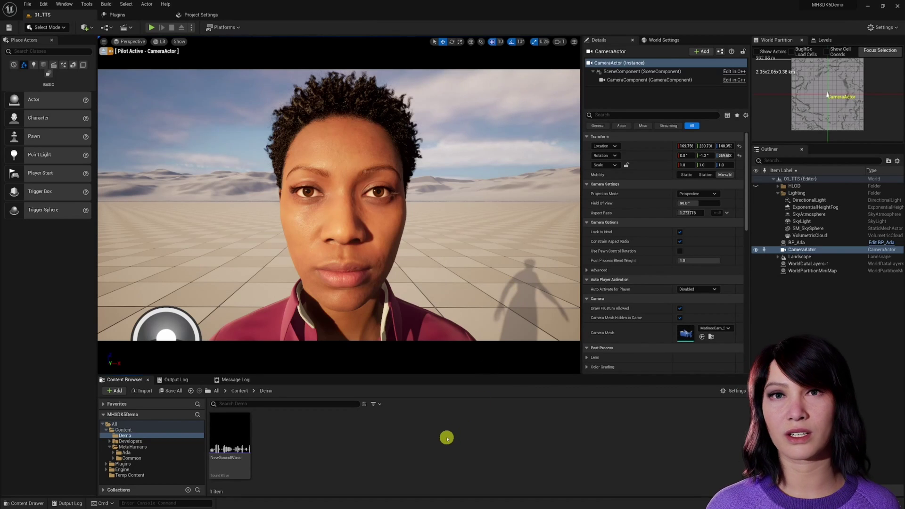
mouse_move(228, 432)
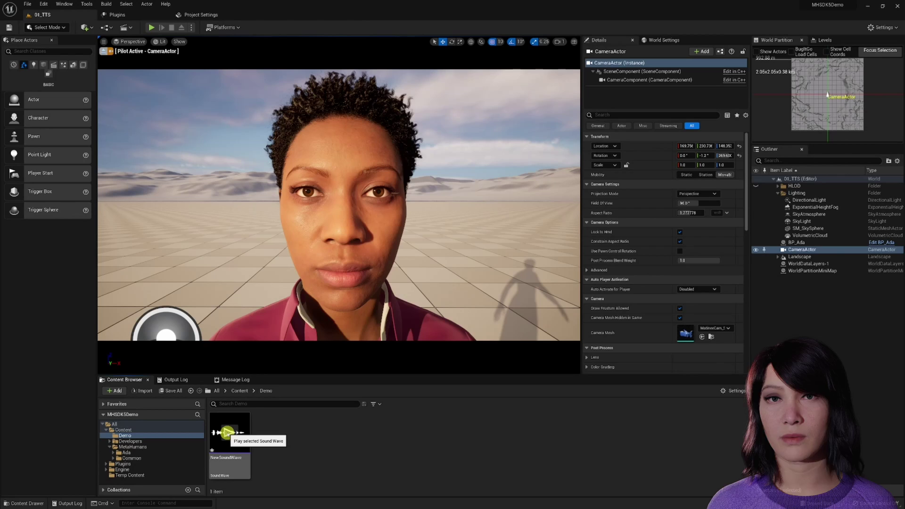
Open the level blueprint full screen and make room in the event graph.
click(106, 28)
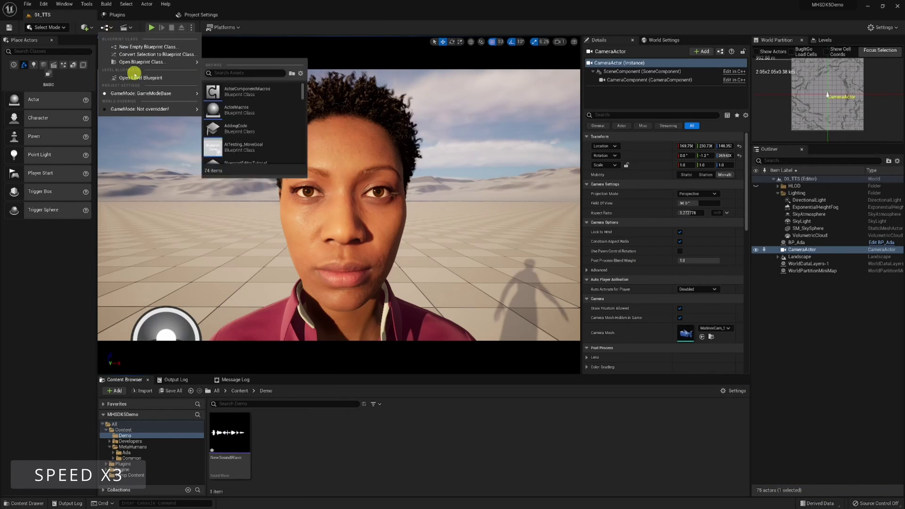
click(136, 76)
double_click(441, 124)
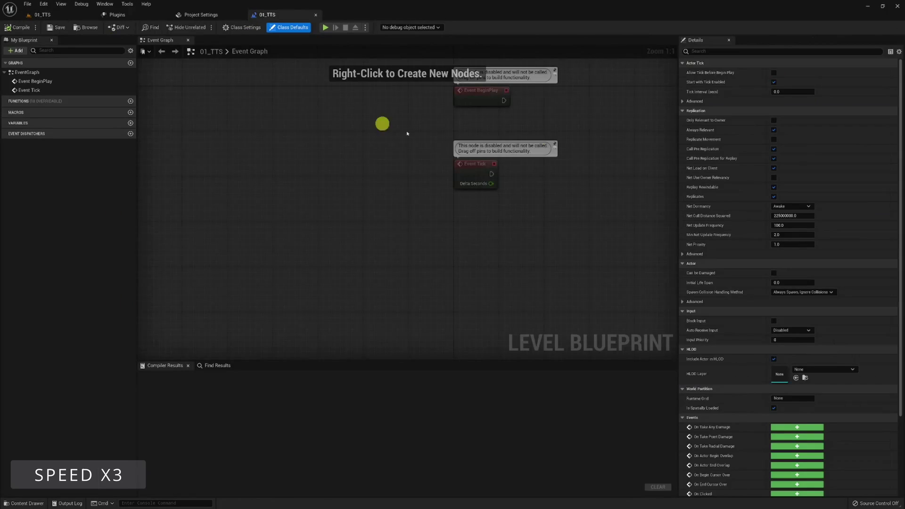
mouse_move(407, 133)
right_down()
mouse_move(350, 168)
mouse_move(331, 126)
right_up()
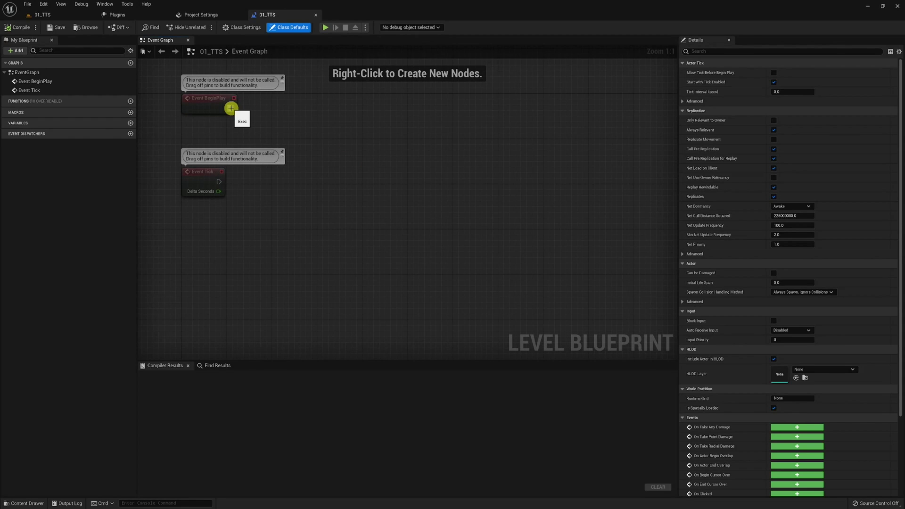
right_drag(412, 115, 389, 207)
Add a Get MetahumanSDKAPIManager node and a TTS Text to Speech node fed from it.
right_click(373, 137)
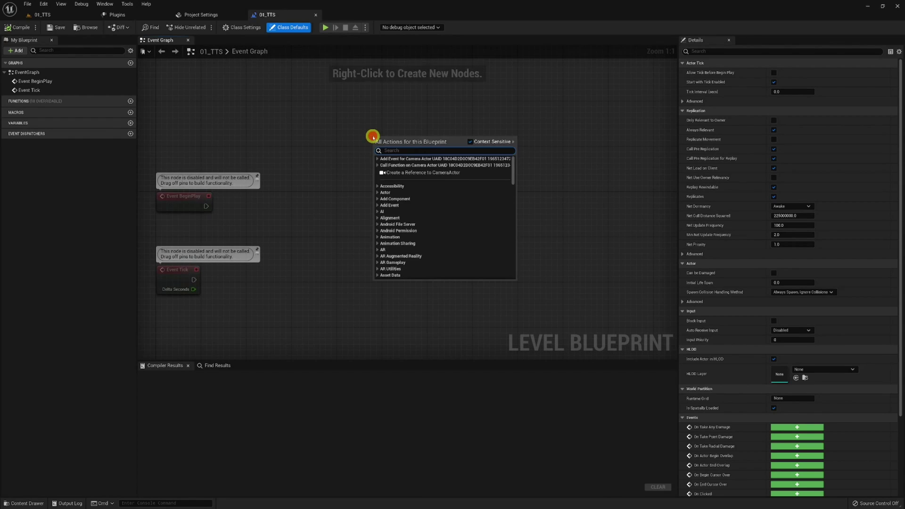
text(metahuman)
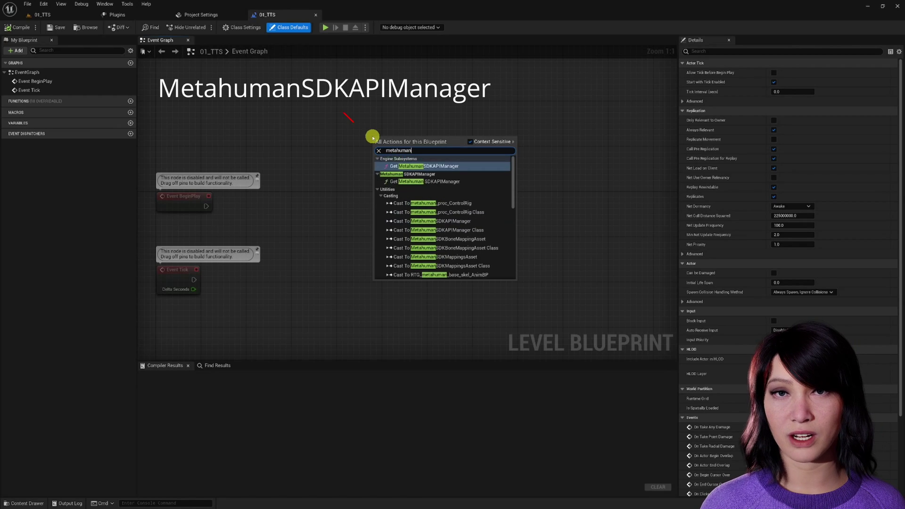
key(Return)
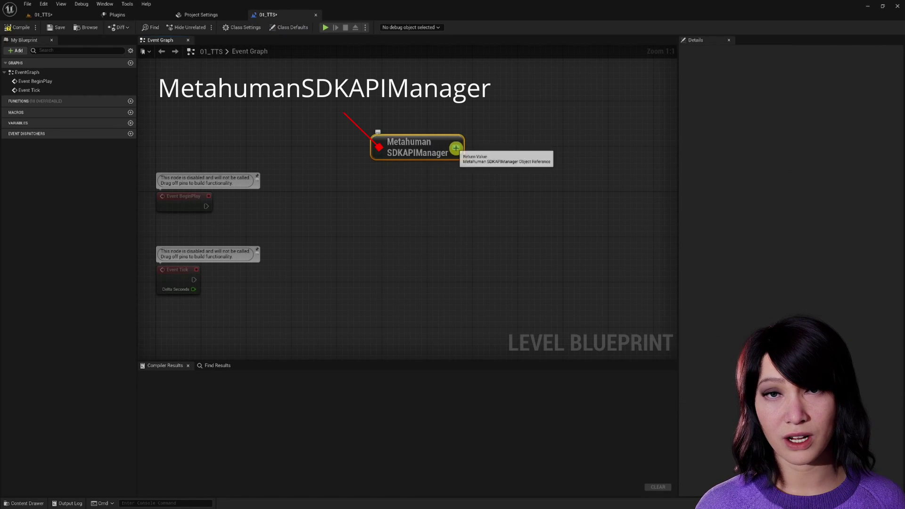
drag(457, 148, 455, 181)
text(te)
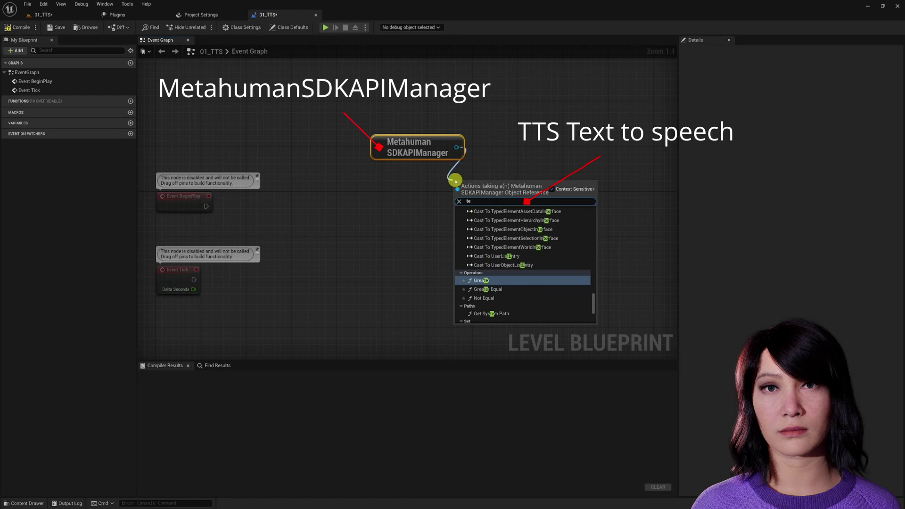
text(xt)
key(Return)
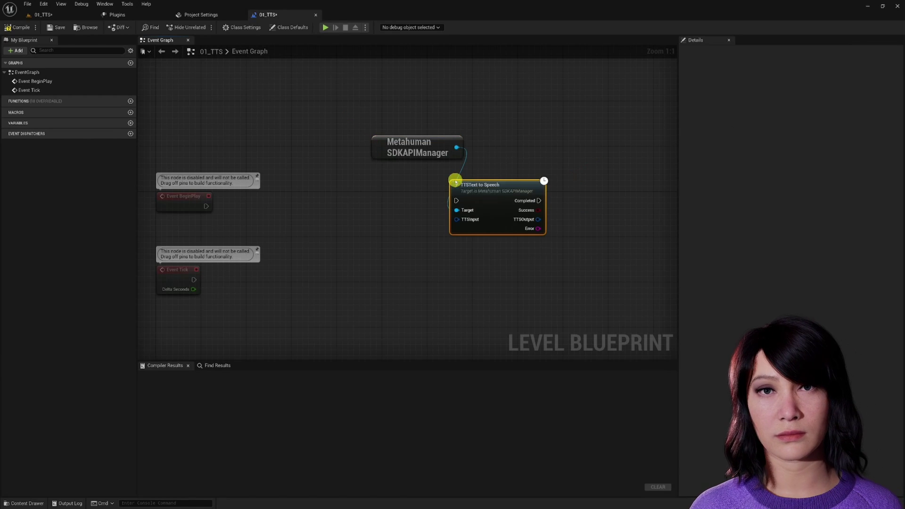
Feed the TTSInput pin from a new Make MetahumanSDKTTSInput node placed to the left.
drag(472, 183, 391, 169)
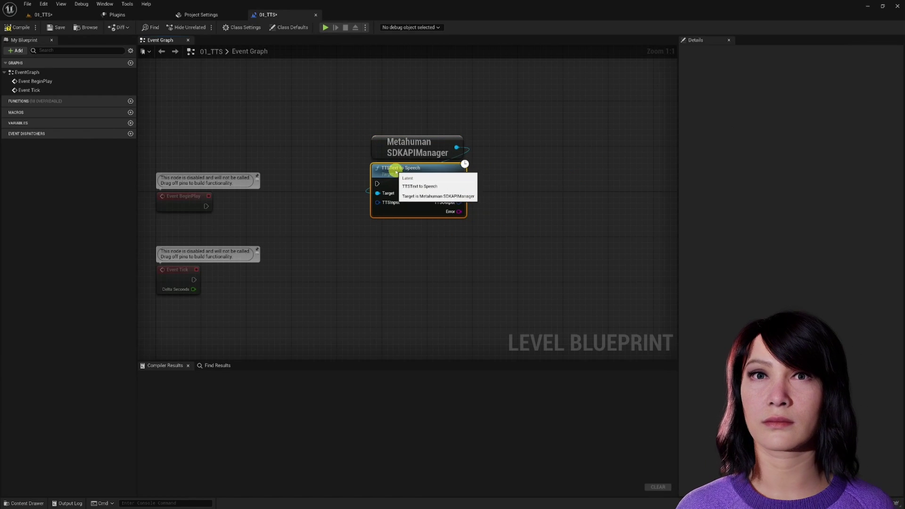
drag(376, 202, 342, 216)
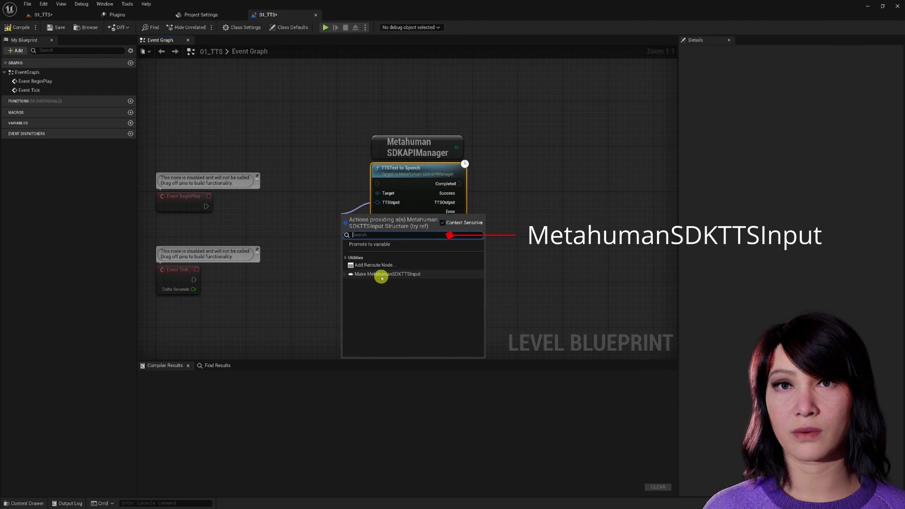
click(381, 277)
drag(354, 217, 259, 217)
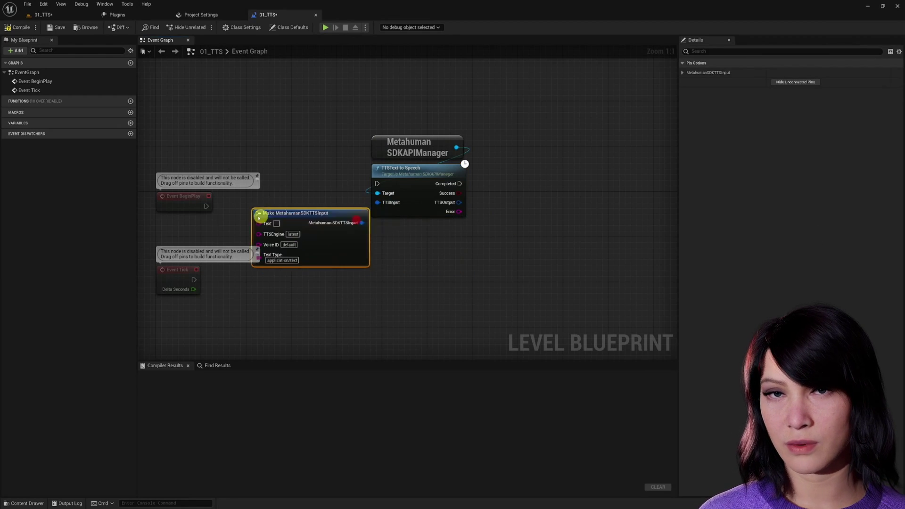
right_drag(408, 251, 476, 257)
click(228, 260)
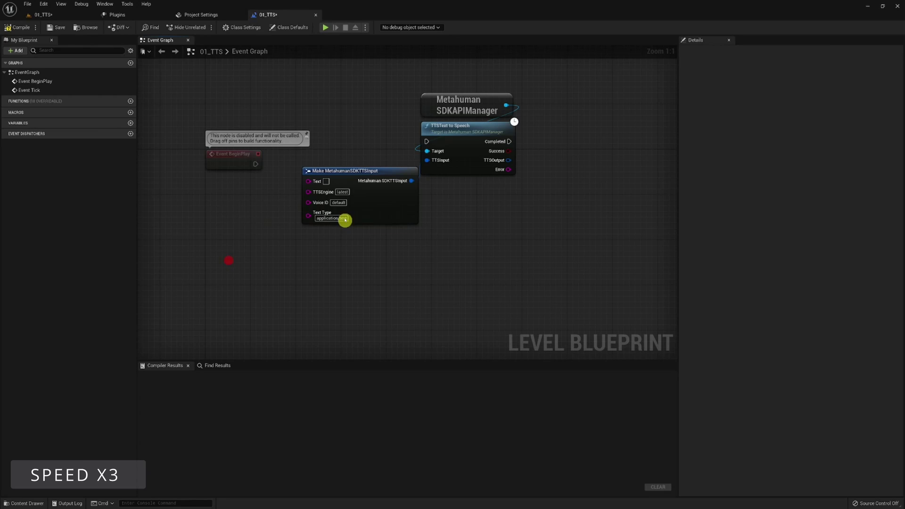
Trigger Text to Speech from Event BeginPlay, using google engine and a female voice.
drag(233, 153, 426, 141)
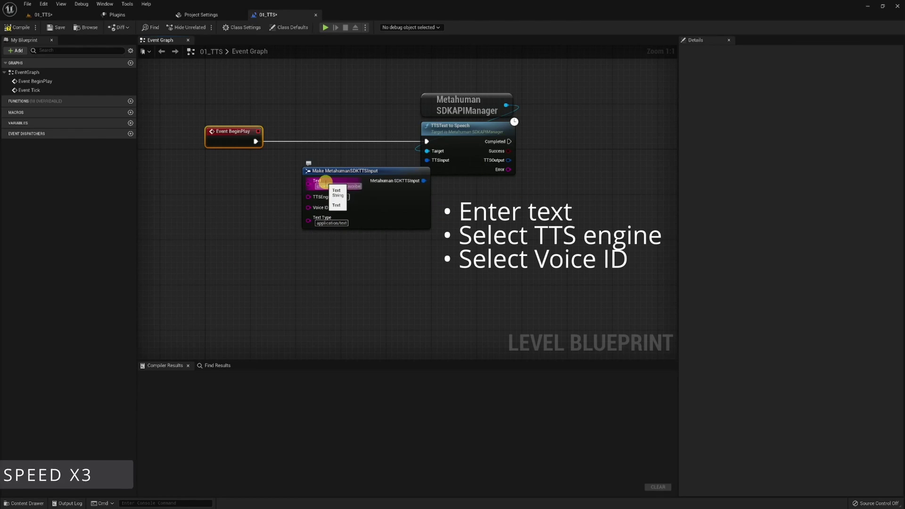
click(343, 197)
click(339, 208)
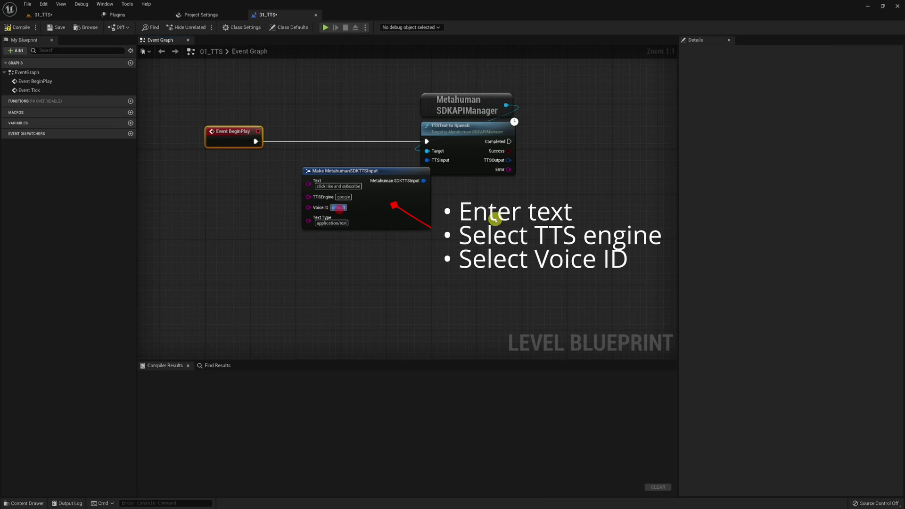
click(373, 172)
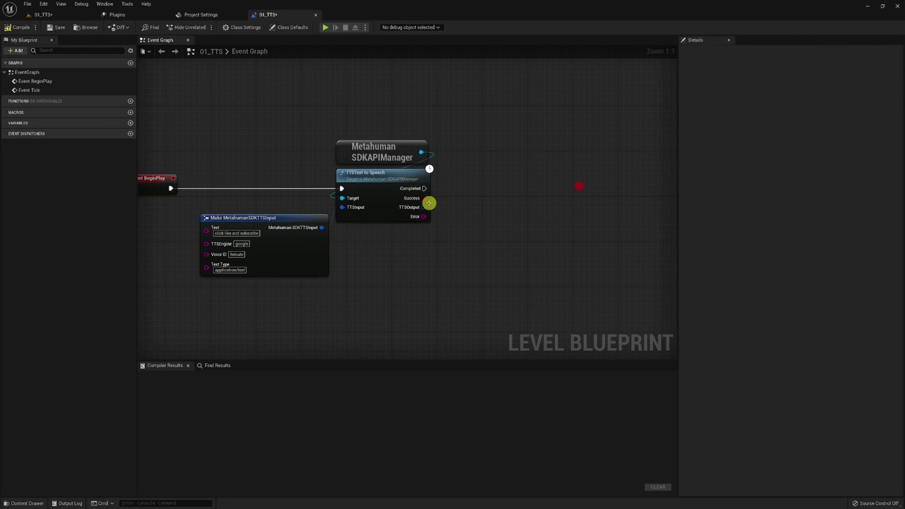
drag(424, 198, 454, 200)
Add a Branch on Success and a Break MetahumanSDKTTSOutput node for the TTS output.
text(if)
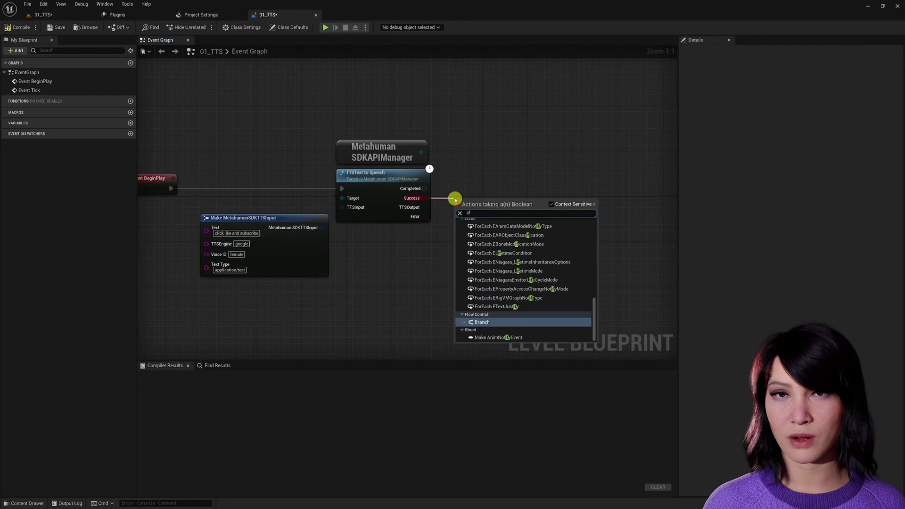
key(Return)
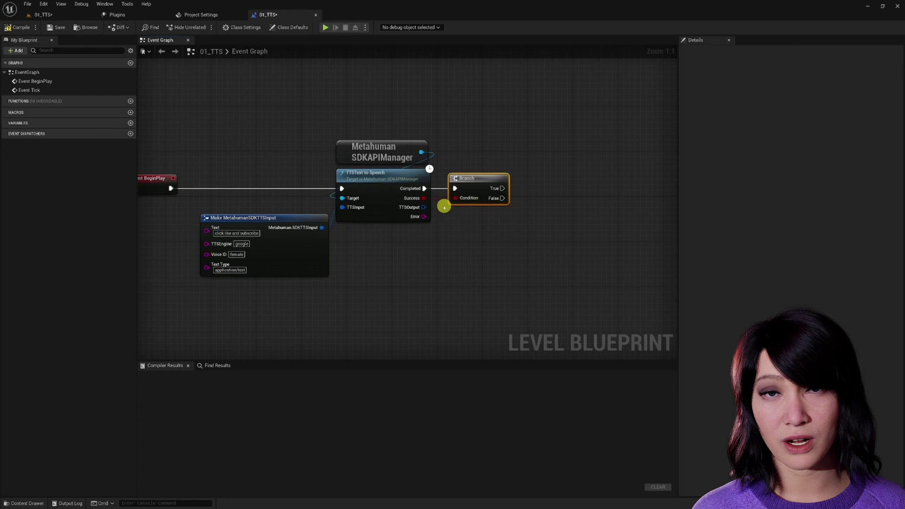
drag(423, 208, 512, 211)
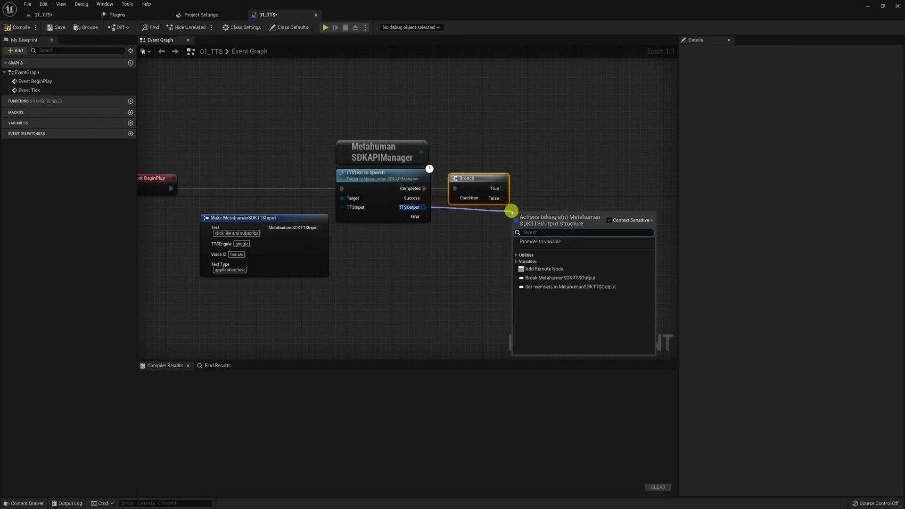
text(rbe)
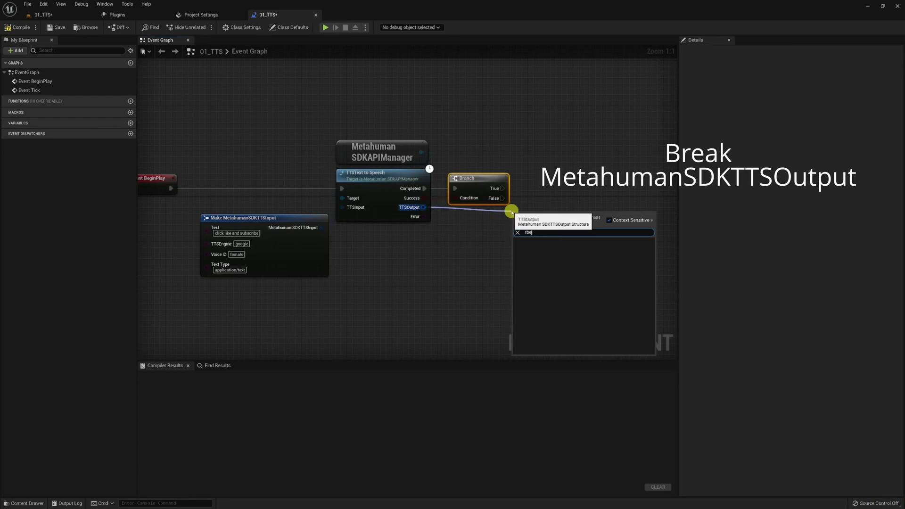
key(BackSpace)
key(BackSpace)
text(break)
key(Return)
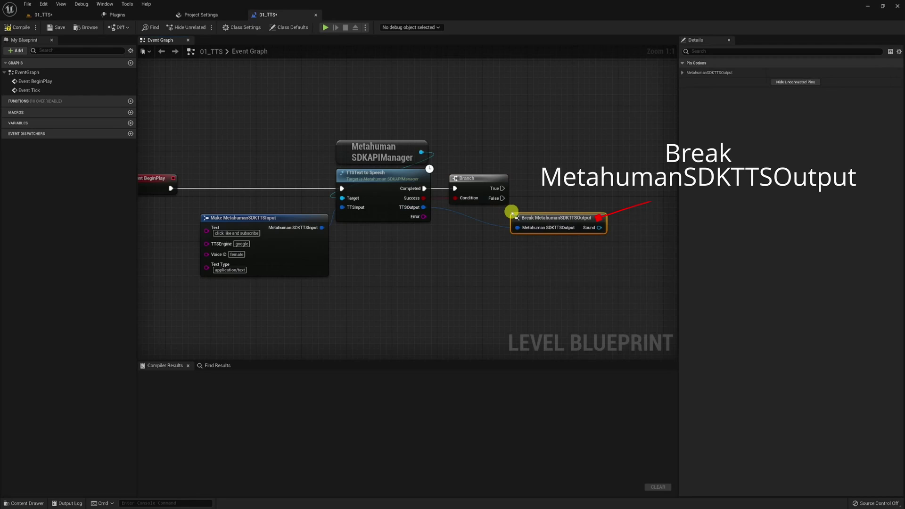
Play the output Sound with Play Sound 2D when the Branch is True.
drag(599, 228, 635, 219)
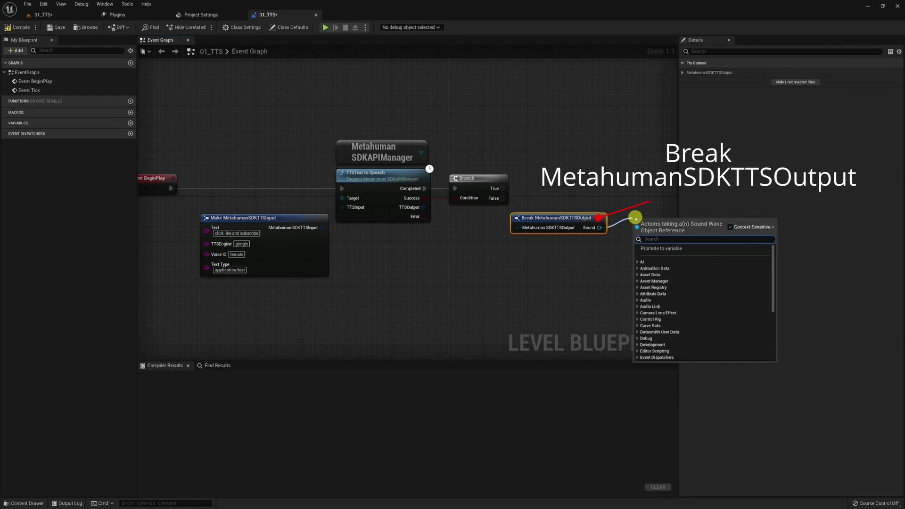
text(play)
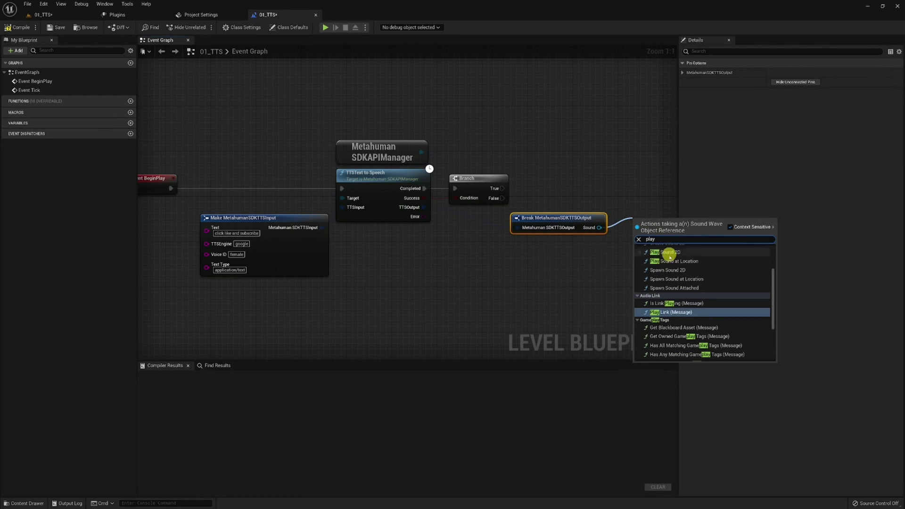
click(670, 253)
drag(664, 223, 664, 185)
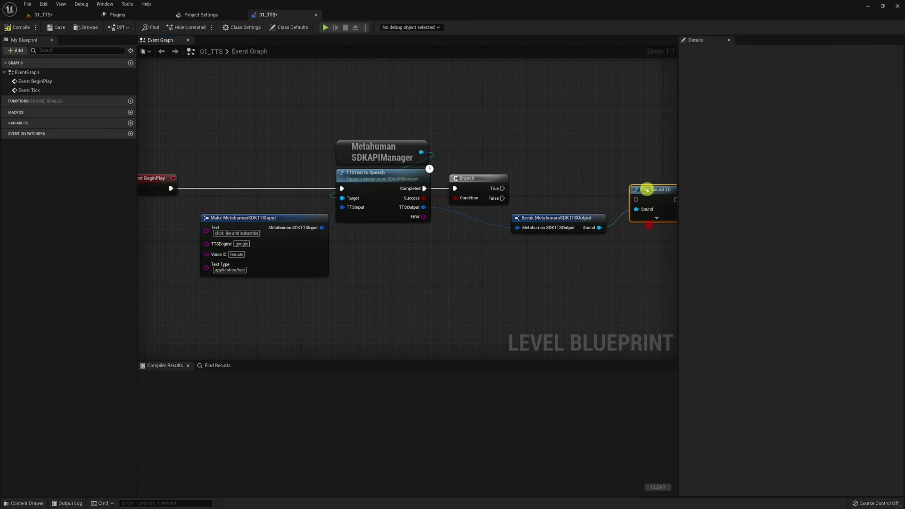
right_drag(636, 164, 533, 165)
drag(398, 189, 557, 180)
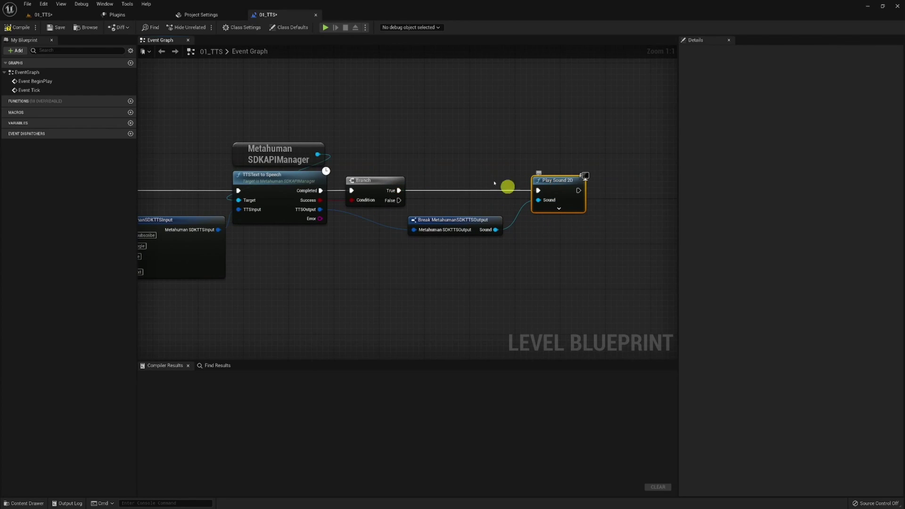
Compile the level blueprint, then play-test the 01_TTS level and stop it.
click(17, 26)
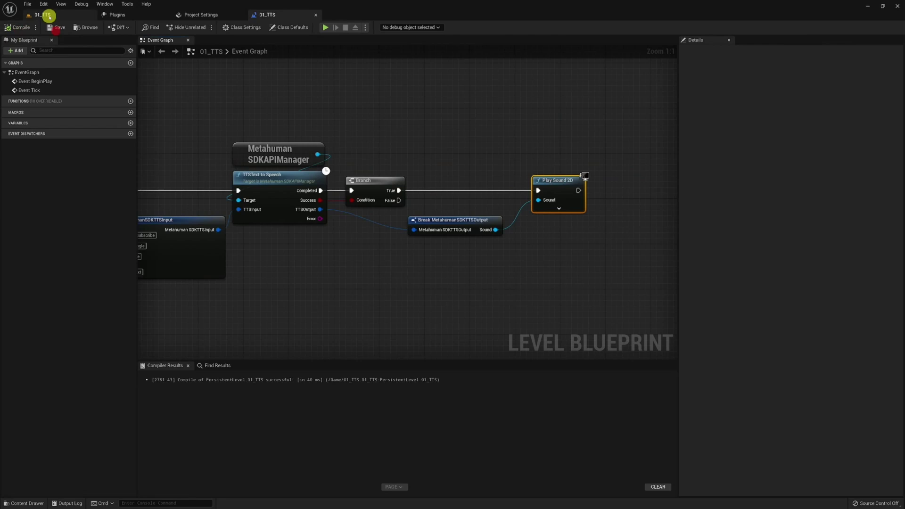
click(48, 15)
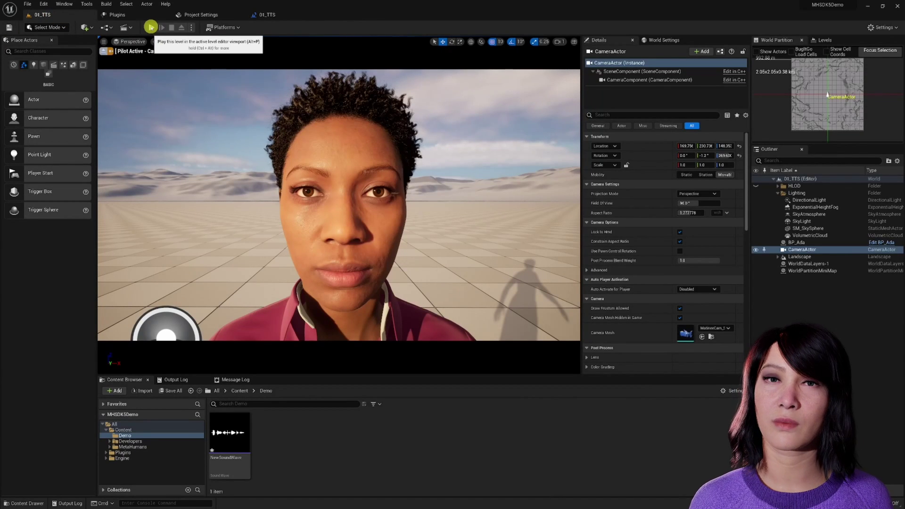
click(151, 27)
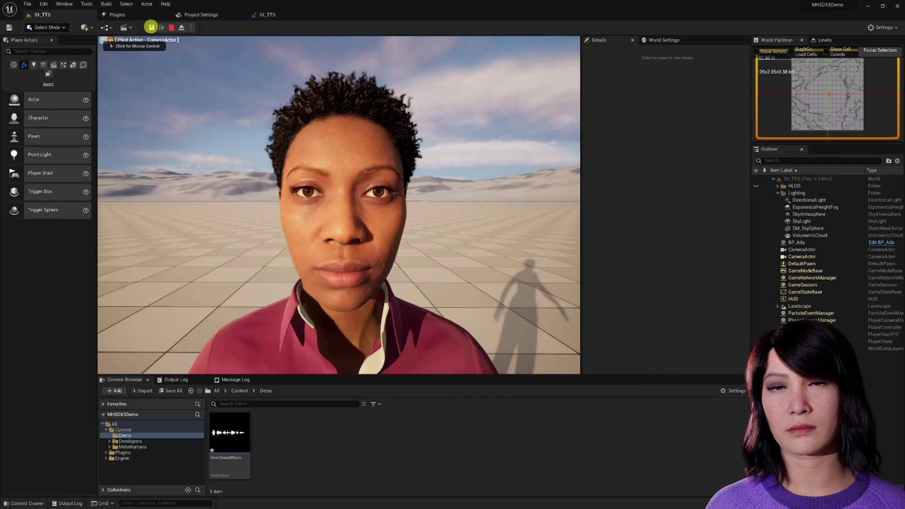
click(172, 28)
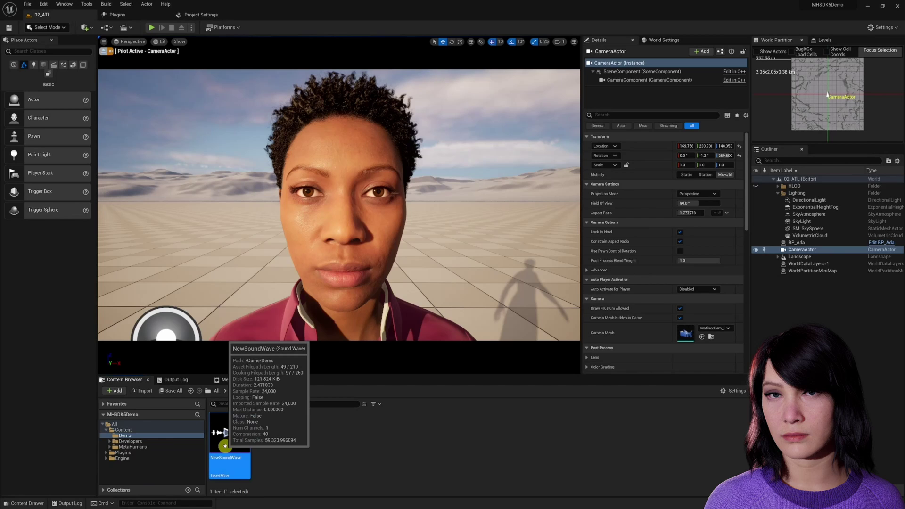
Set up a NewSoundWave lipsync animation on Face_Archetype_Skeleton with EMetahuman mapping mode.
right_click(226, 445)
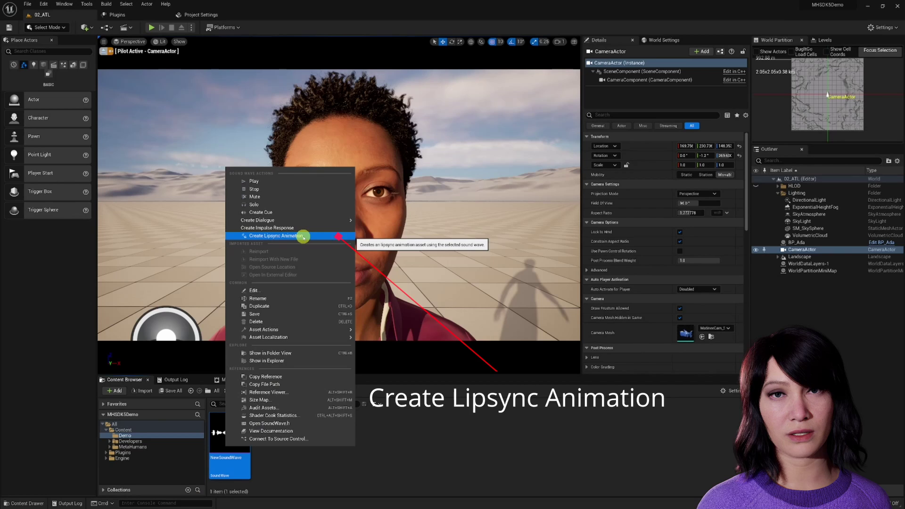
click(304, 238)
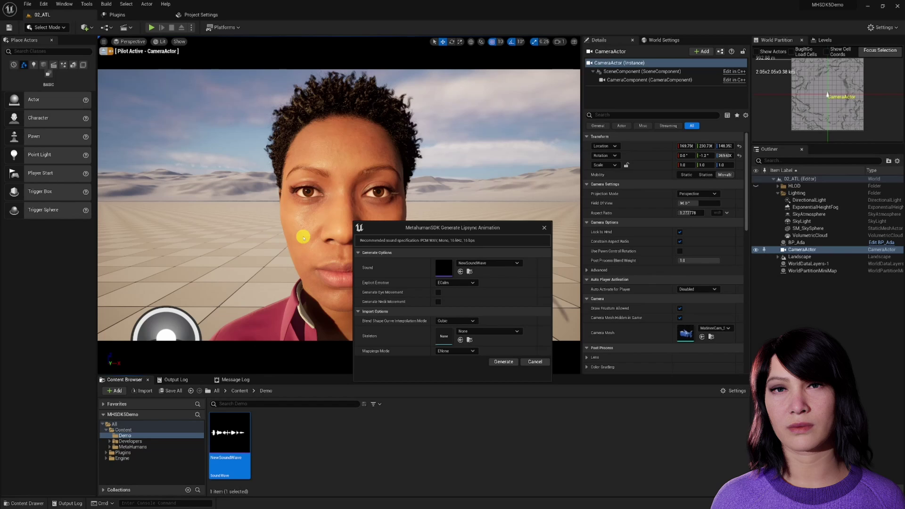
click(477, 332)
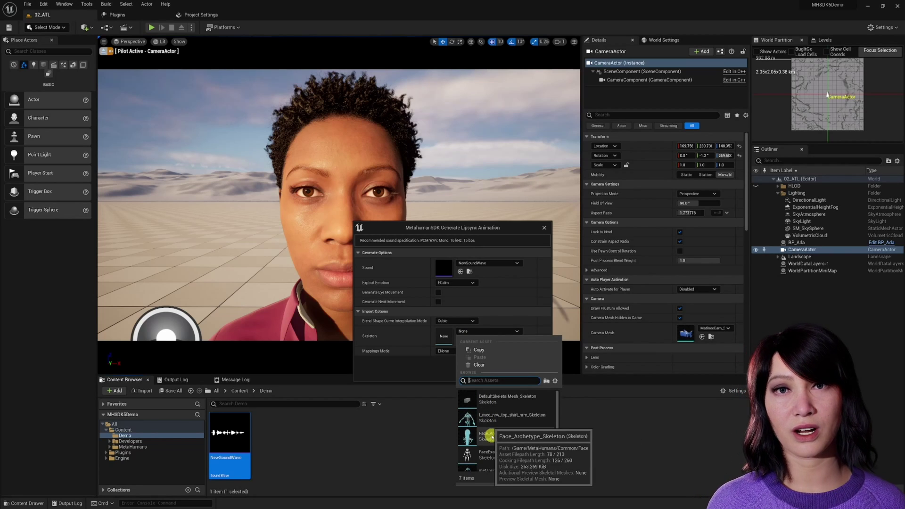
click(491, 436)
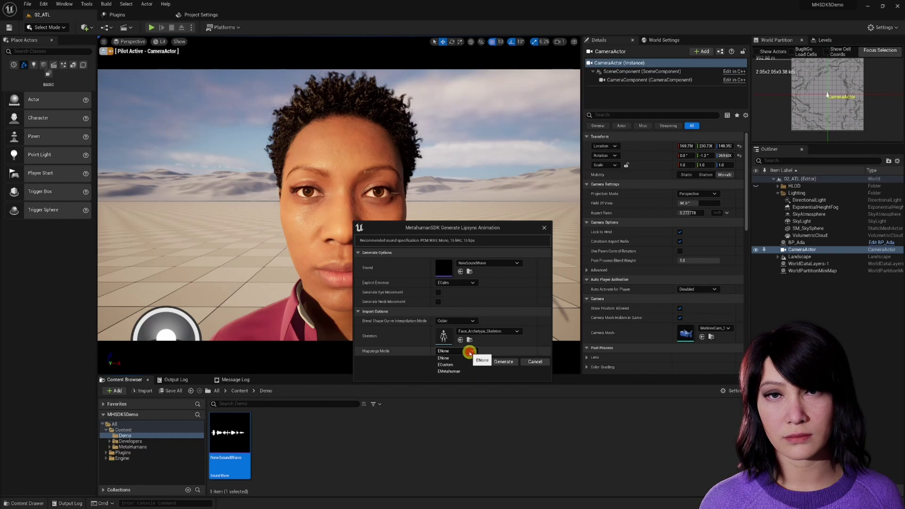
click(460, 373)
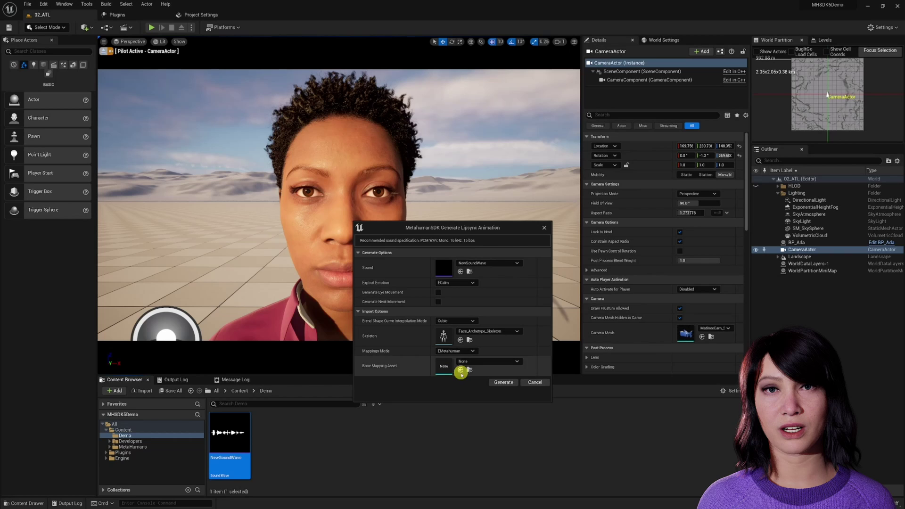
click(504, 382)
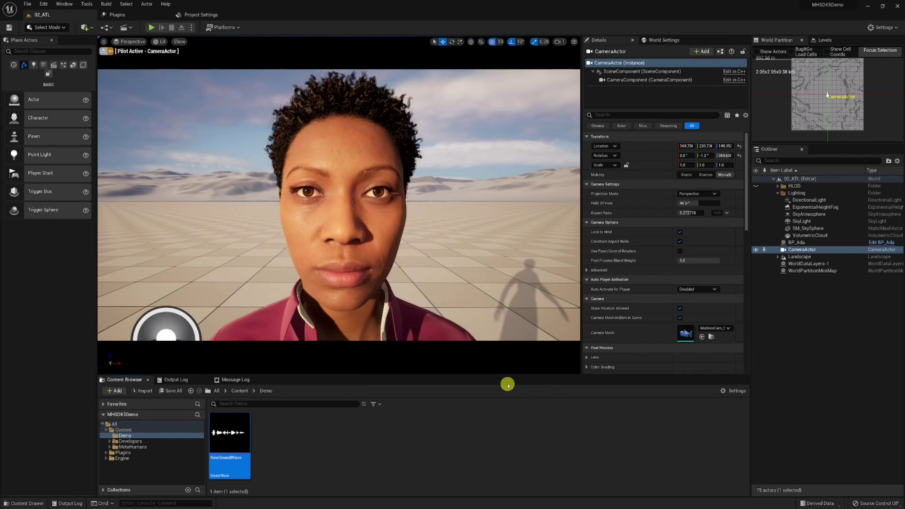
double_click(283, 442)
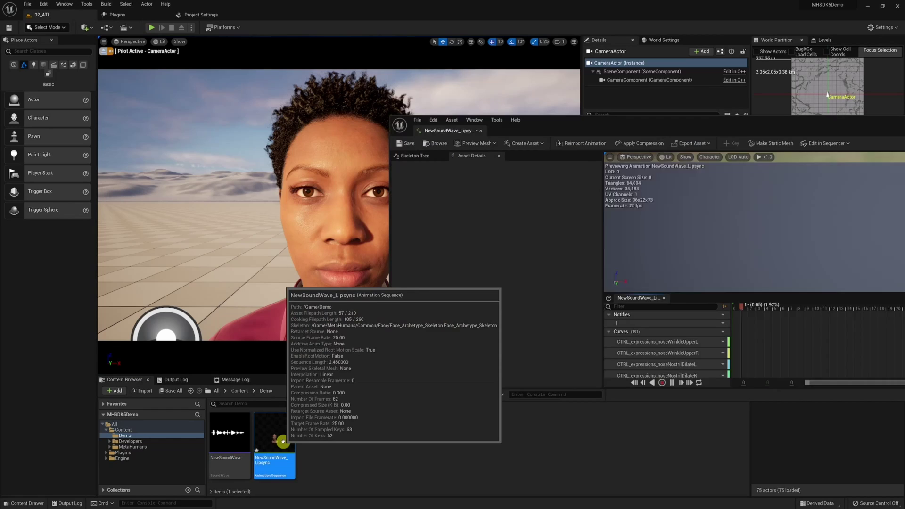
drag(607, 136, 274, 4)
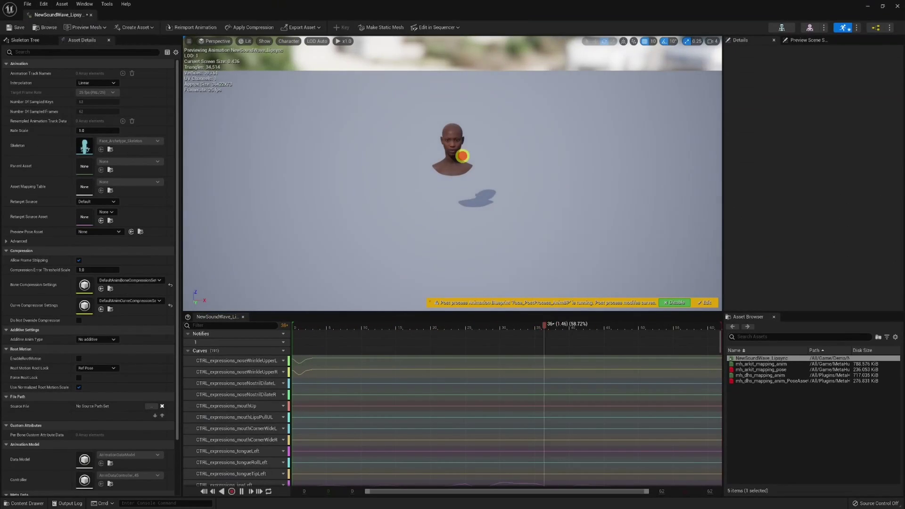
scroll(461, 156, up, 6)
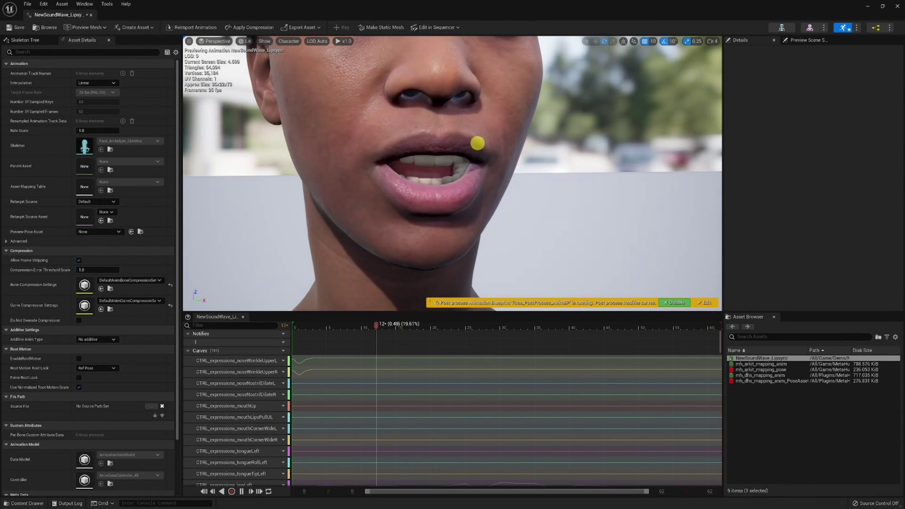
scroll(477, 143, down, 6)
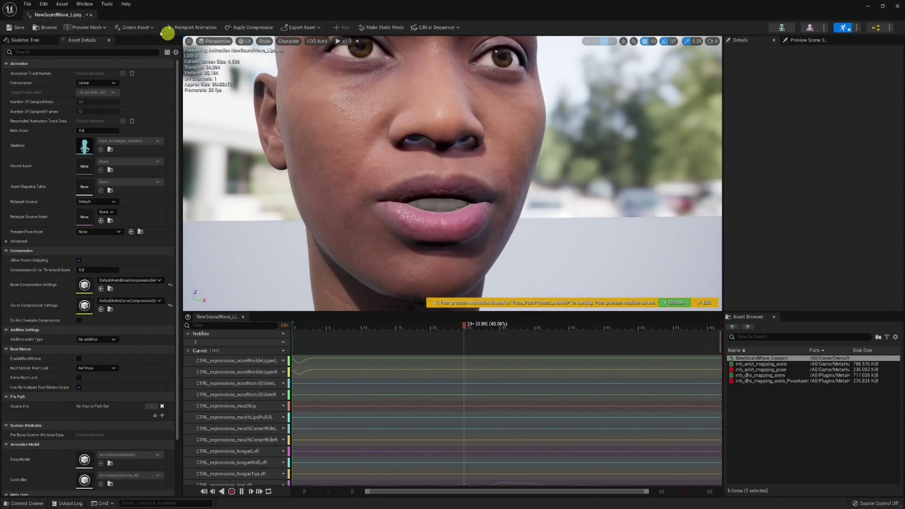
click(91, 15)
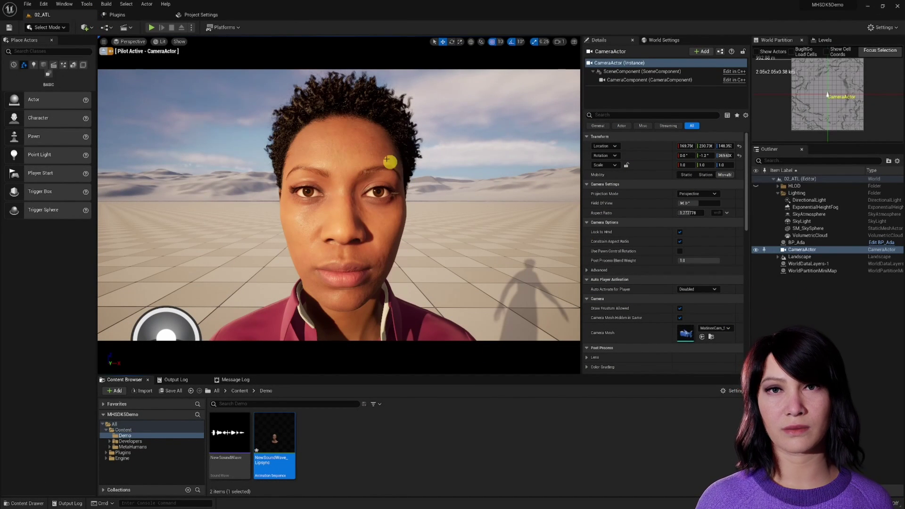
Set BP_Ada's Face to Use Animation Asset with NewSoundWave_Lipsync as Anim to Play.
click(371, 148)
drag(584, 120, 622, 87)
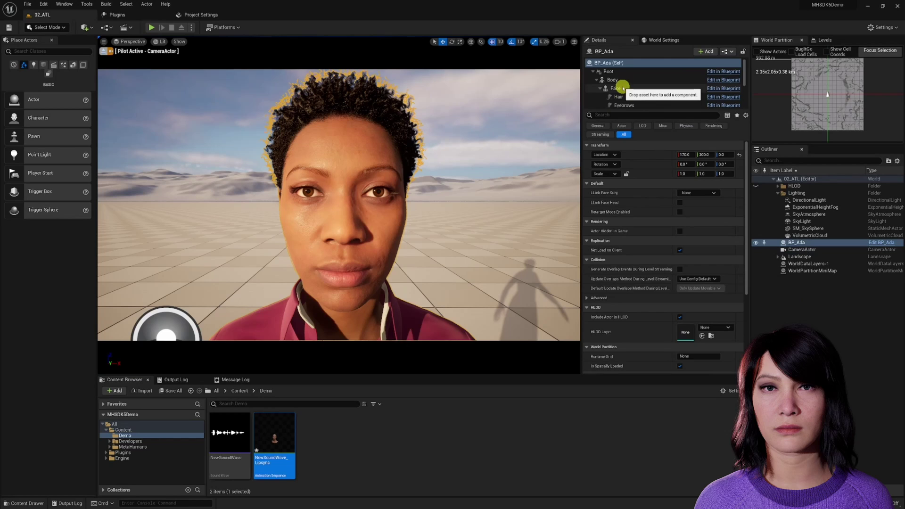
click(621, 88)
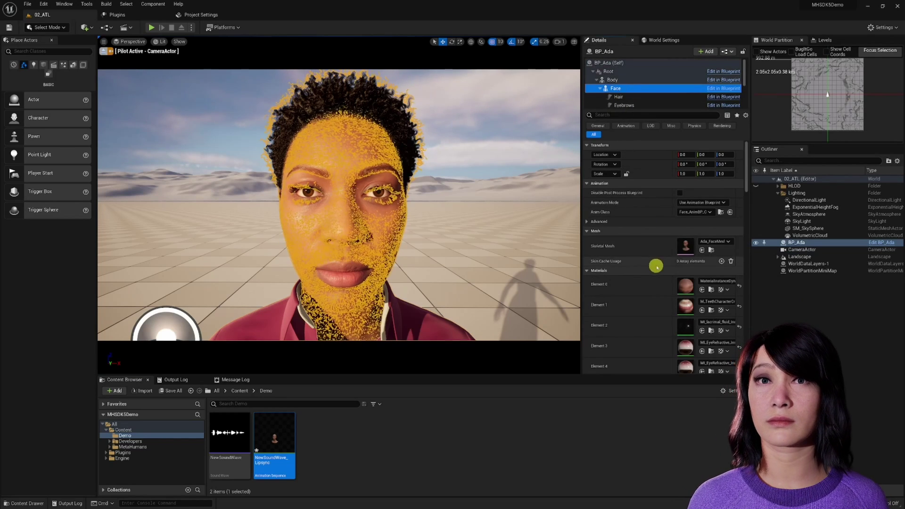
click(705, 203)
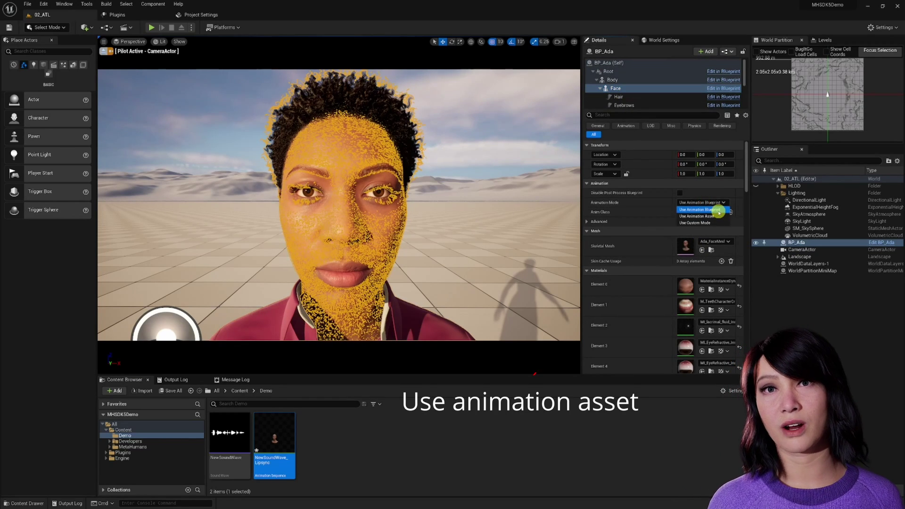
click(718, 217)
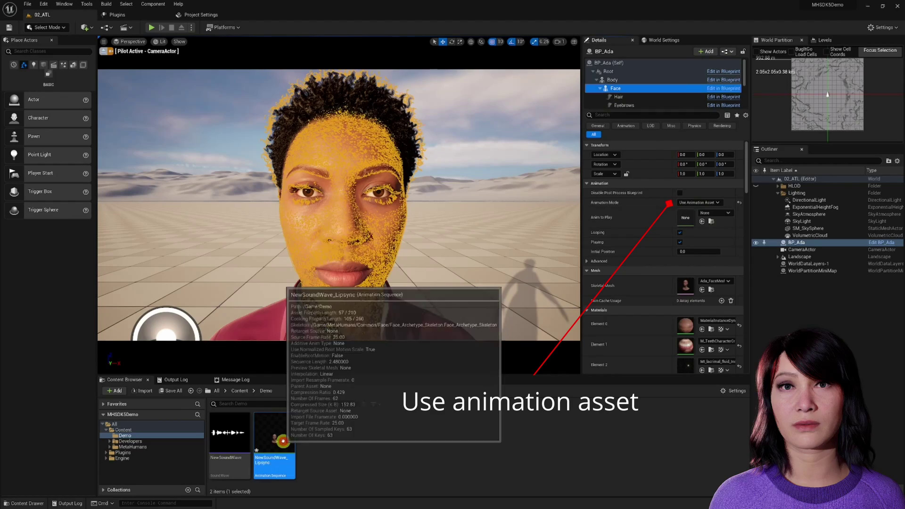
drag(274, 441, 697, 218)
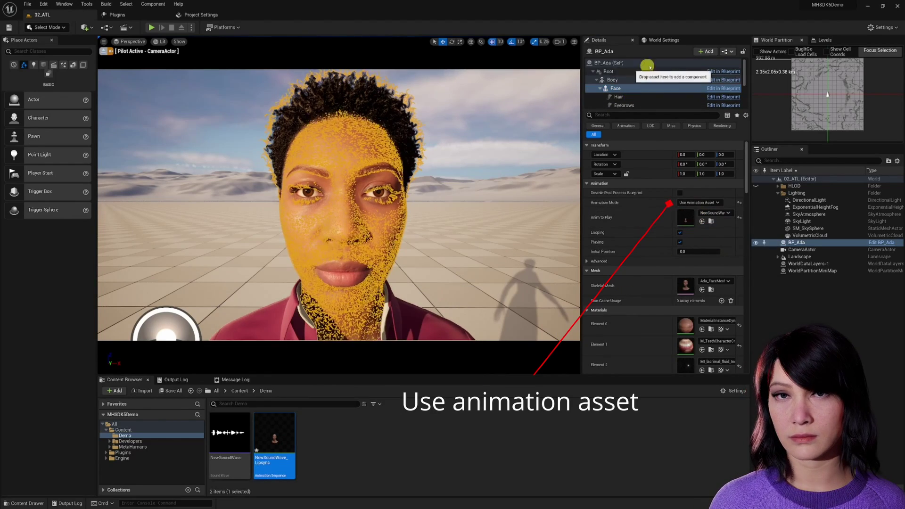
Add an Audio component playing NewSoundWave to BP_Ada and play the level to test.
click(706, 51)
click(710, 90)
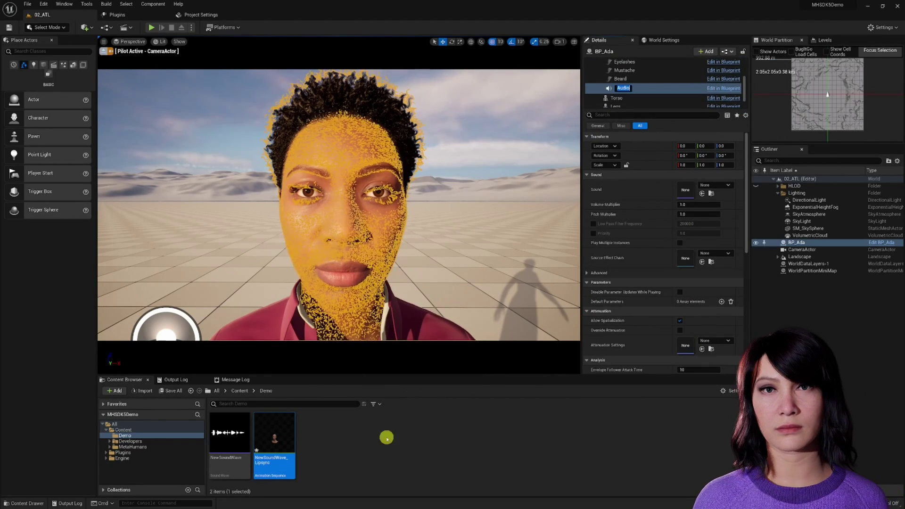
drag(229, 442, 693, 196)
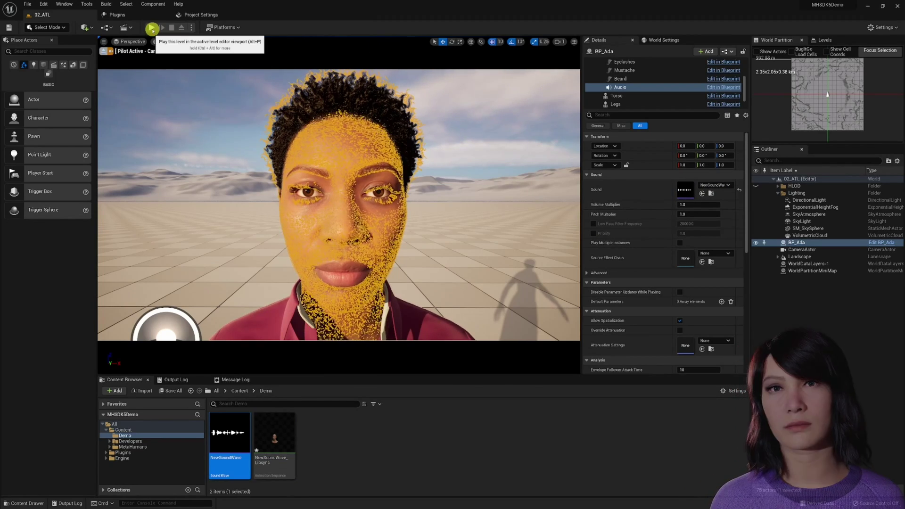
click(151, 27)
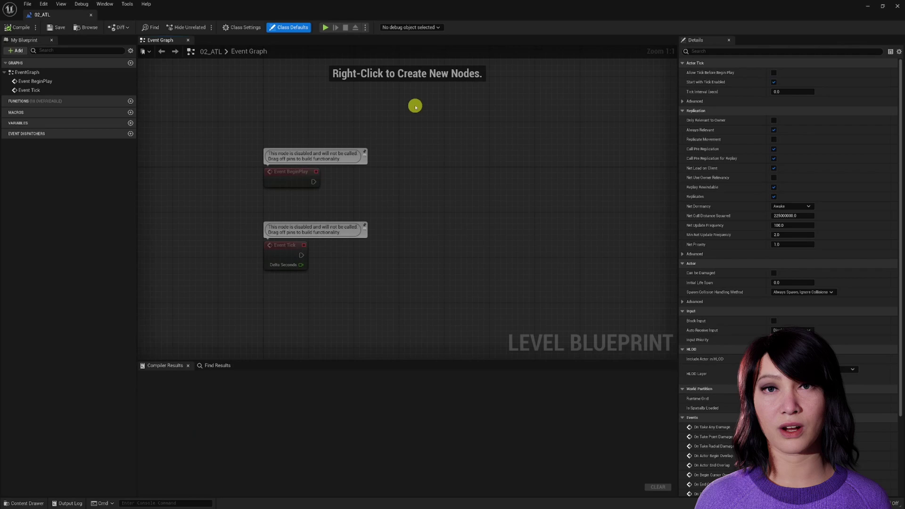
Add a Get Metahuman SDKAPIManager node feeding an ATLAudio to Lipsync node.
right_click(415, 107)
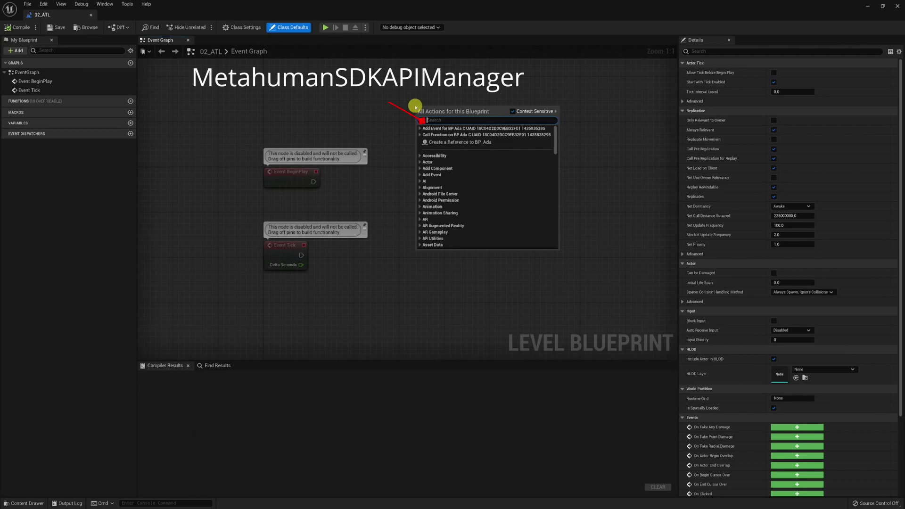
text(meta)
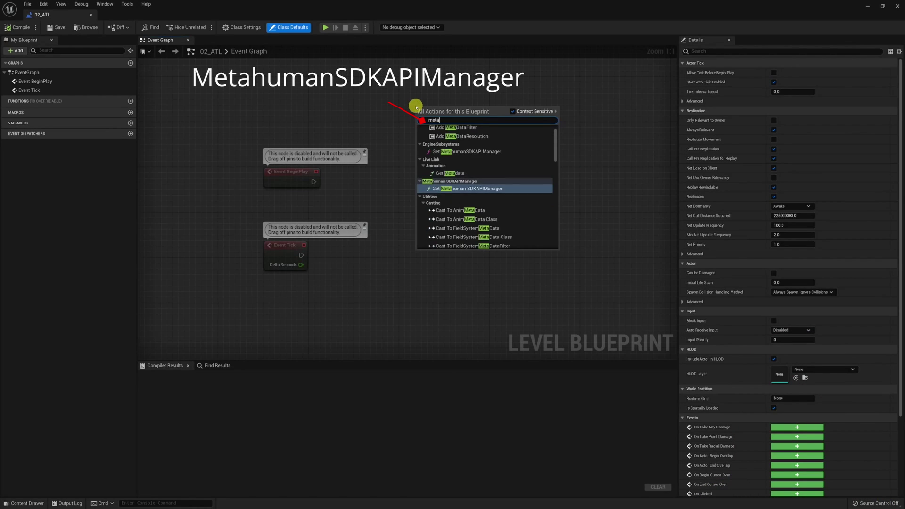
text(human)
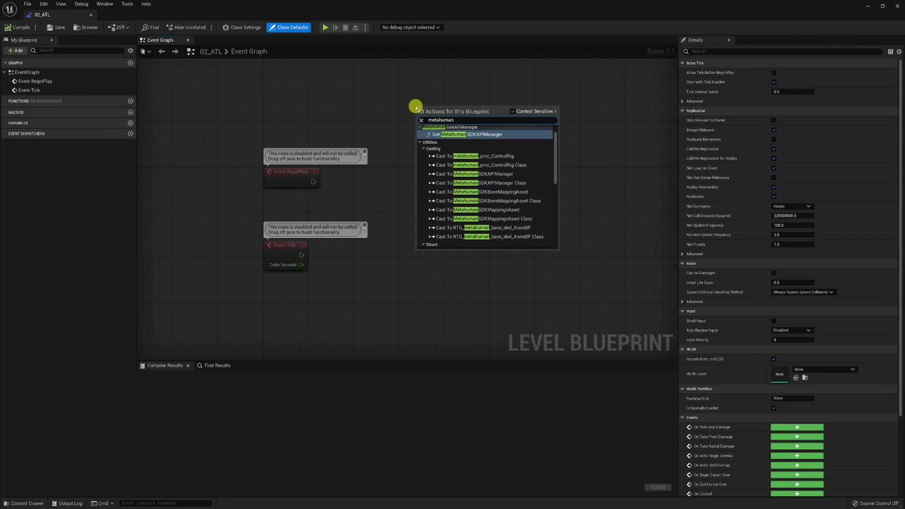
click(452, 135)
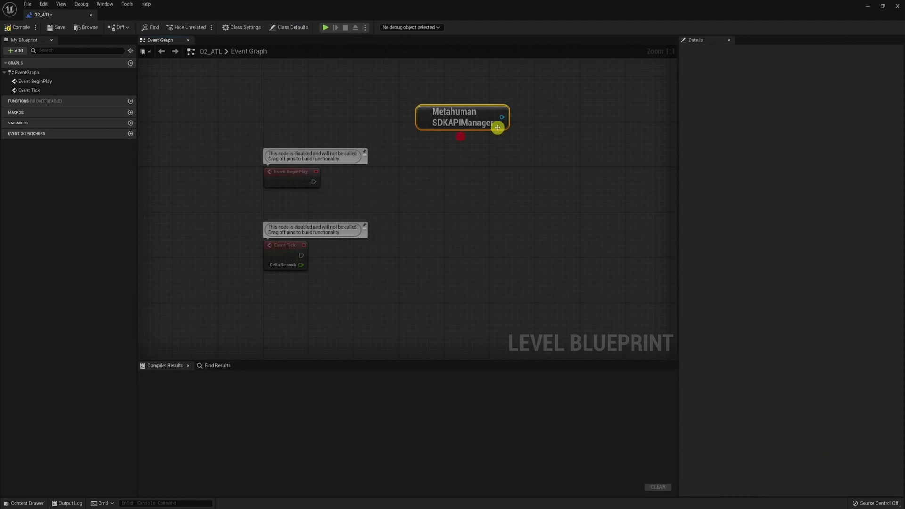
drag(504, 116, 499, 162)
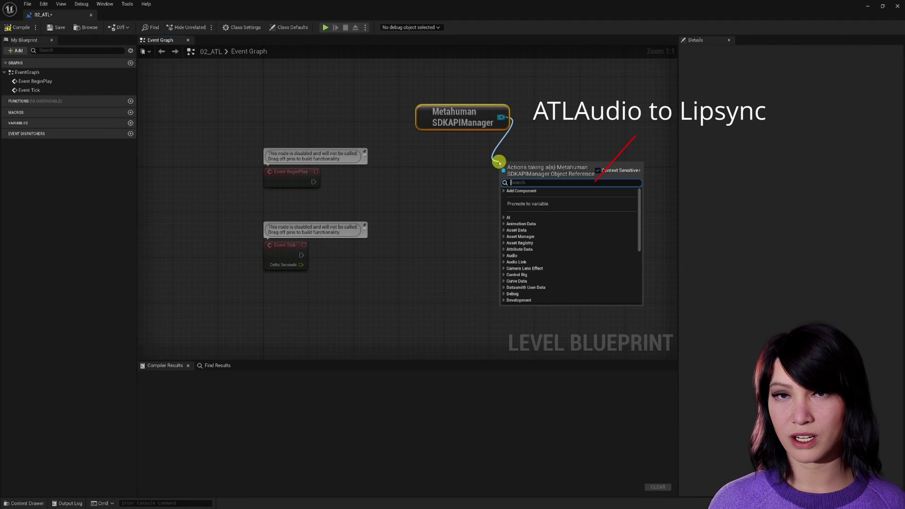
text(audio)
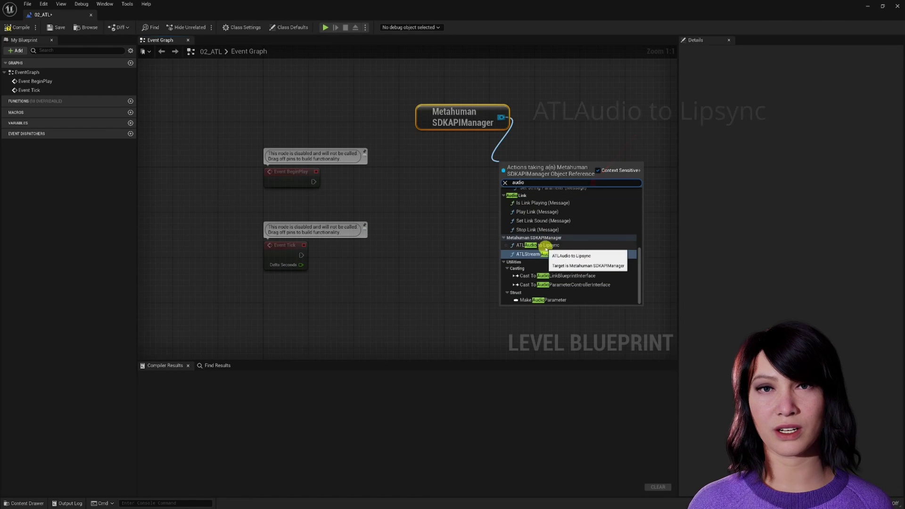
click(546, 245)
drag(550, 163, 465, 135)
Feed ATLInput from a Make MetahumanSDKATLInput node, wire BeginPlay to the lipsync call, and delete Event Tick.
drag(422, 172, 388, 198)
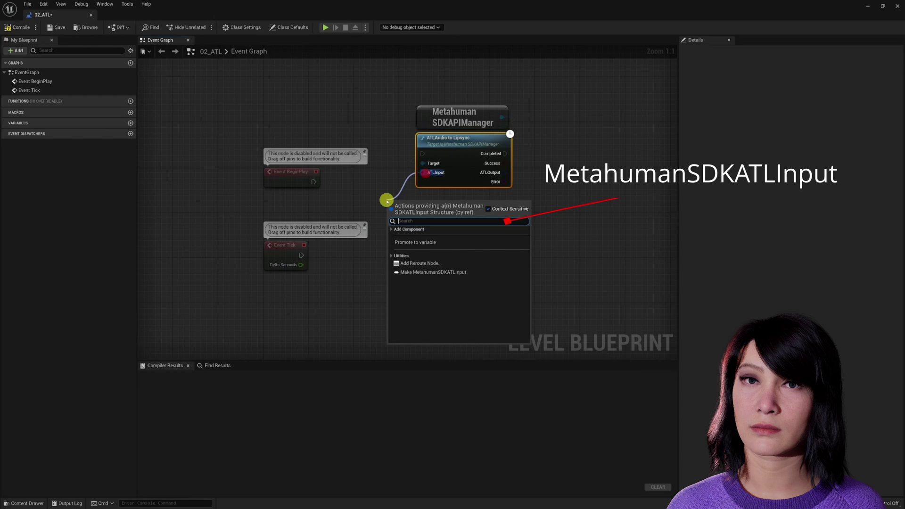
click(417, 272)
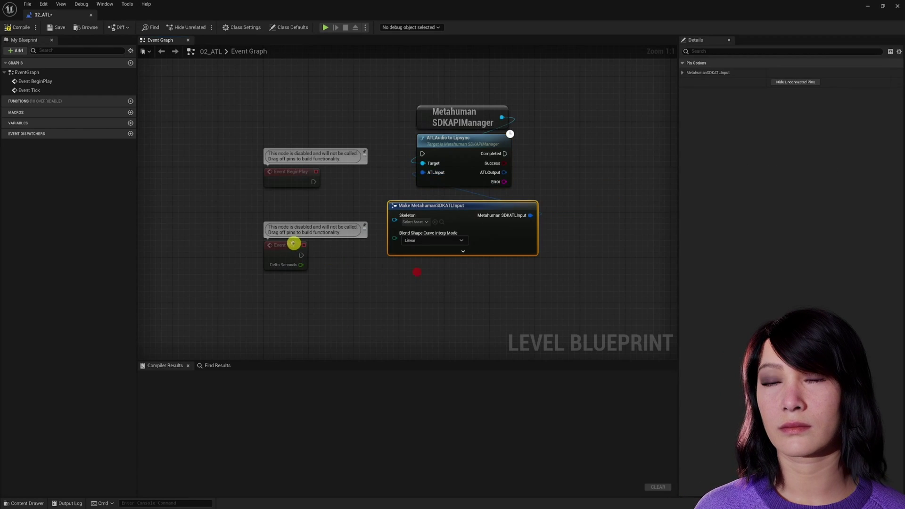
drag(293, 243, 170, 335)
drag(448, 206, 290, 223)
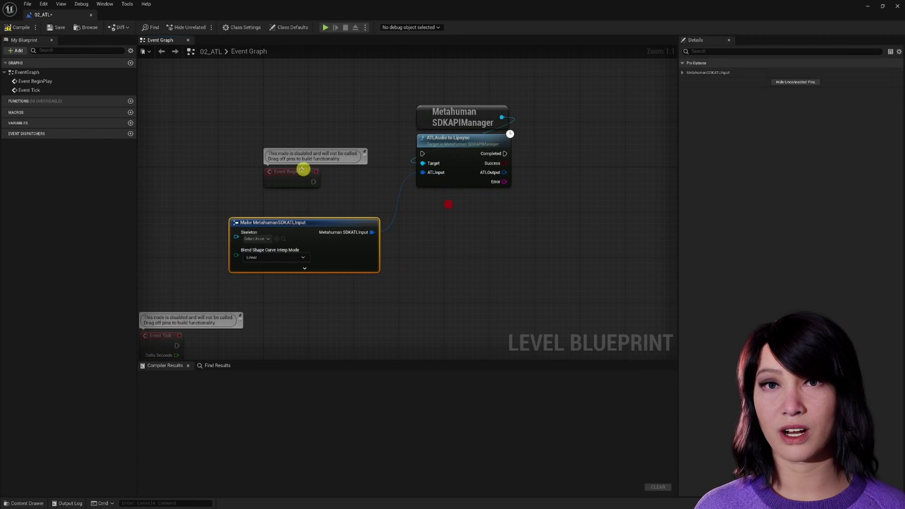
drag(302, 169, 423, 154)
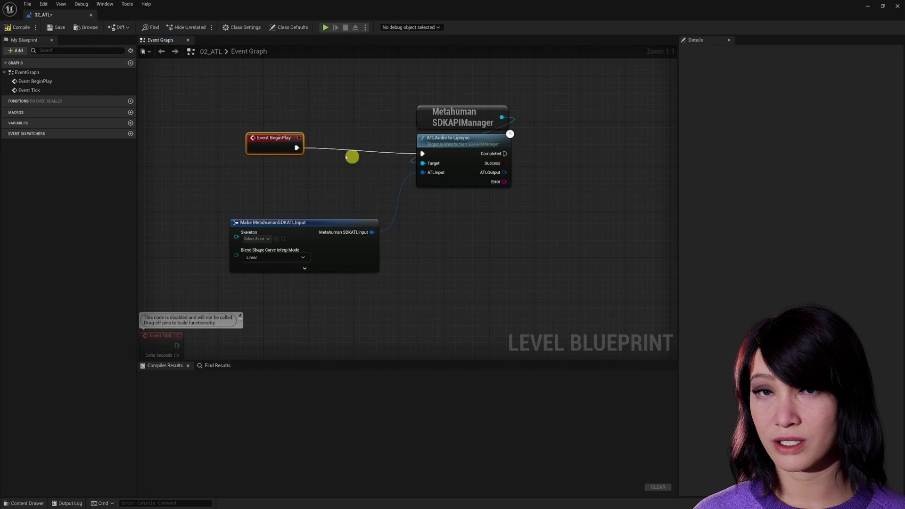
right_drag(307, 225, 400, 154)
click(407, 194)
click(248, 258)
key(Delete)
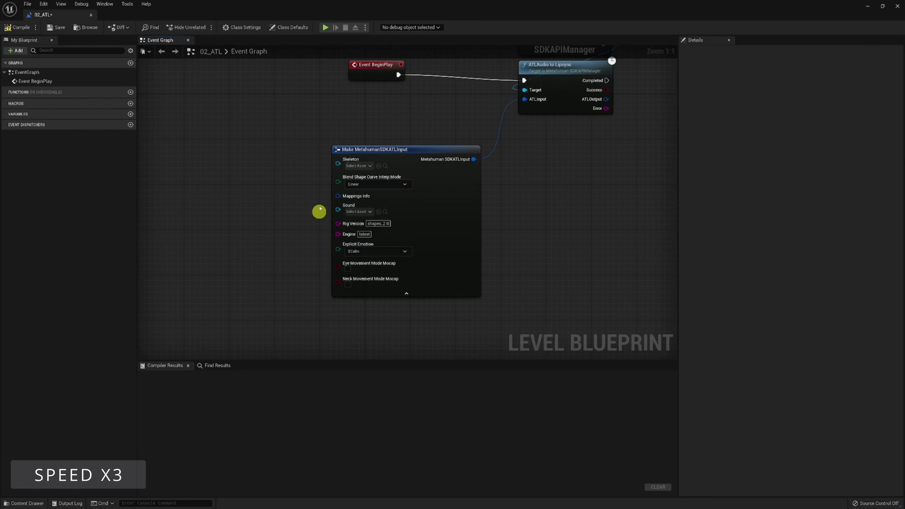
Set the Skeleton to Face_Archetype and add Make ATLMappingsInfo with mh_dhs_mapping_anim_PoseAsset.
click(358, 165)
click(460, 239)
drag(337, 196, 300, 198)
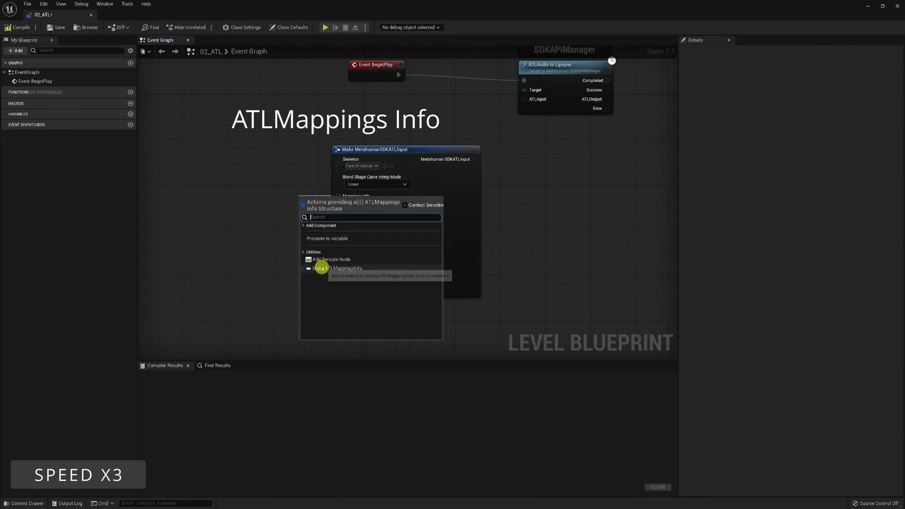
click(322, 269)
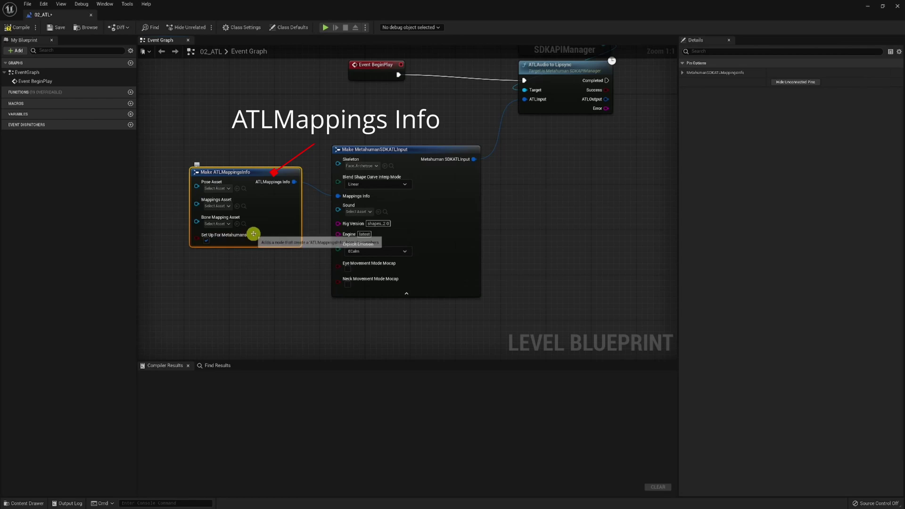
click(228, 188)
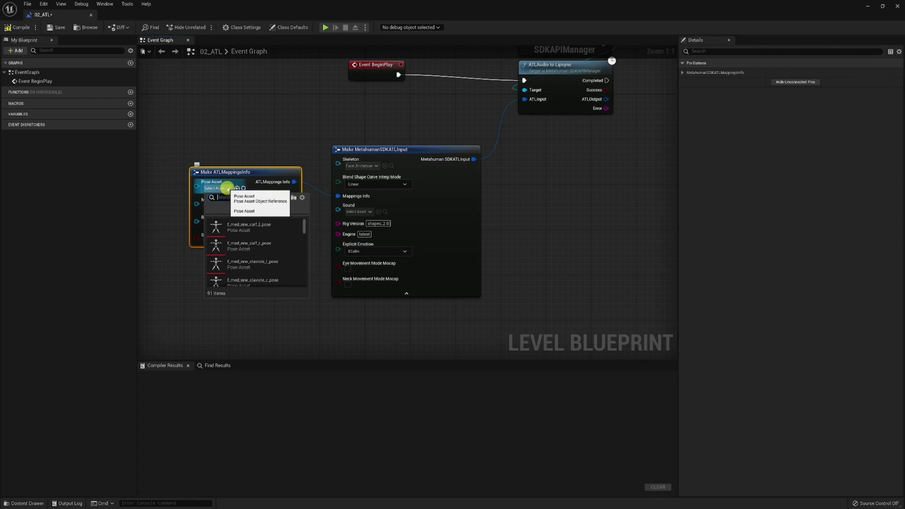
click(260, 245)
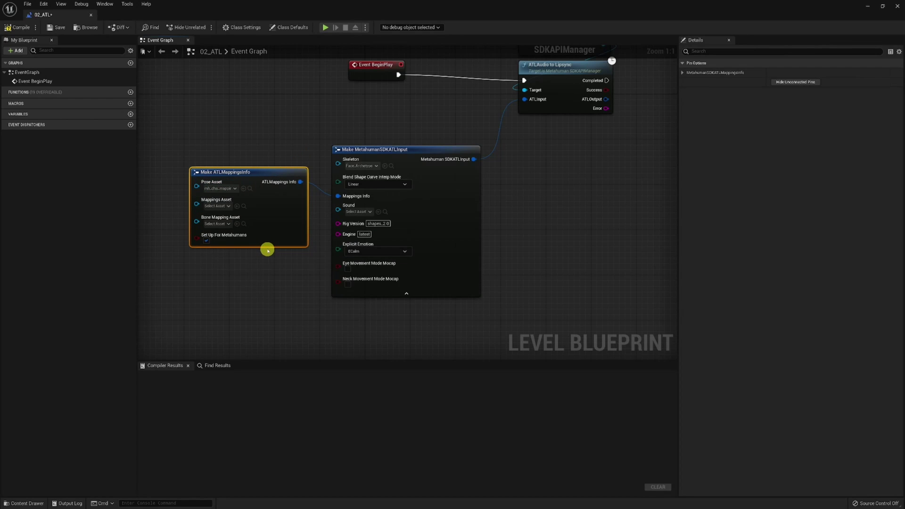
Add a Branch on lipsync Success and a Break MetahumanSDKATLOutput node from ATLOutput.
right_drag(630, 130, 450, 208)
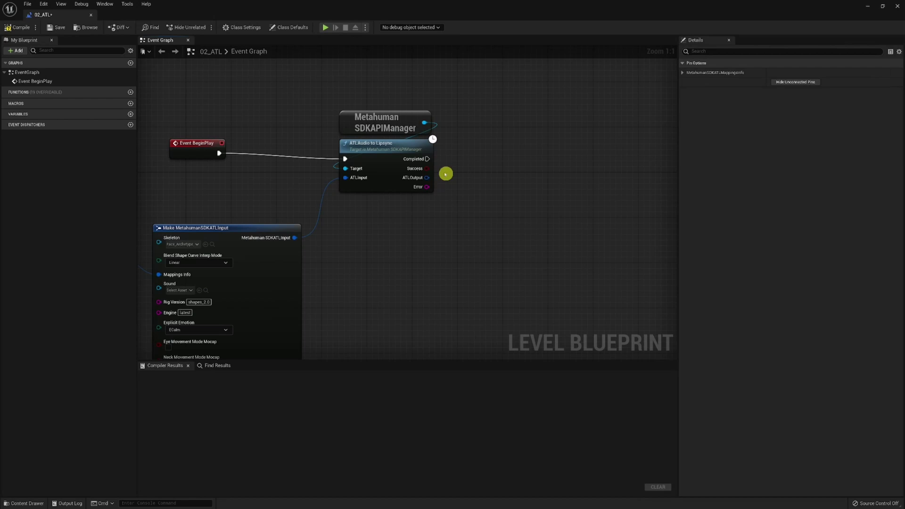
drag(424, 168, 480, 170)
text(branch)
key(Return)
right_drag(576, 144, 455, 147)
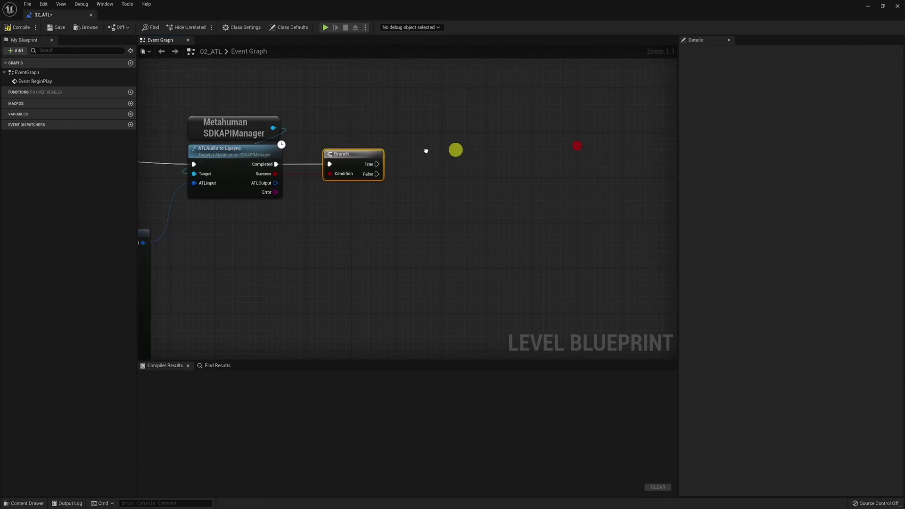
drag(259, 183, 380, 198)
click(424, 226)
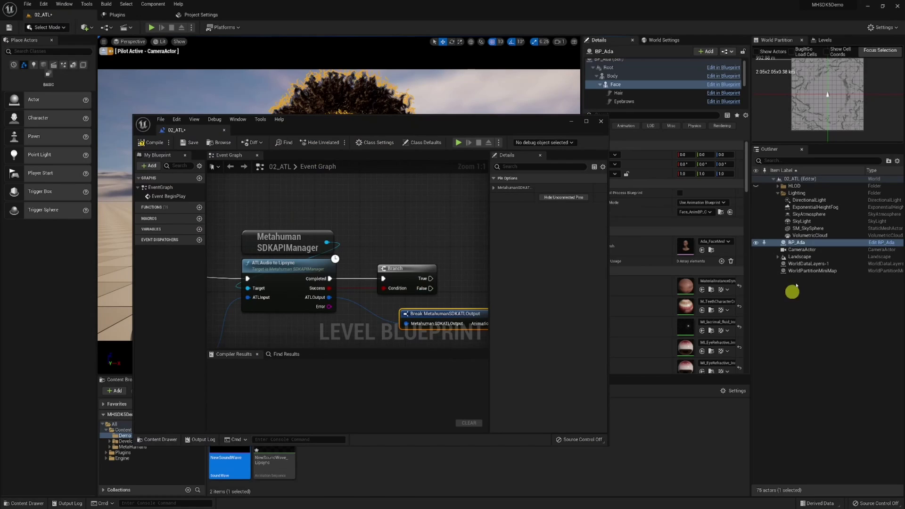
Add a BP_Ada reference and its Face getter, then run Play Animation when the Branch is True.
drag(802, 242, 436, 227)
double_click(331, 127)
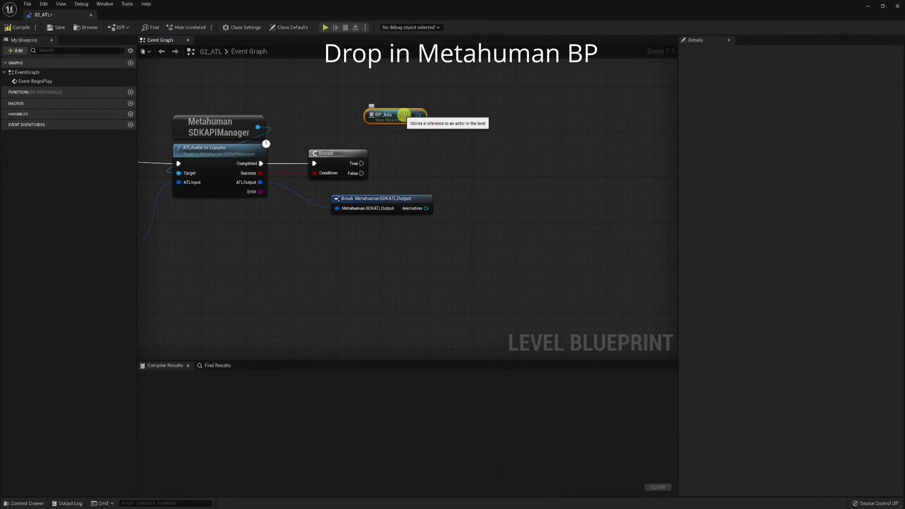
drag(409, 115, 493, 105)
drag(509, 104, 530, 129)
click(566, 142)
text(play an)
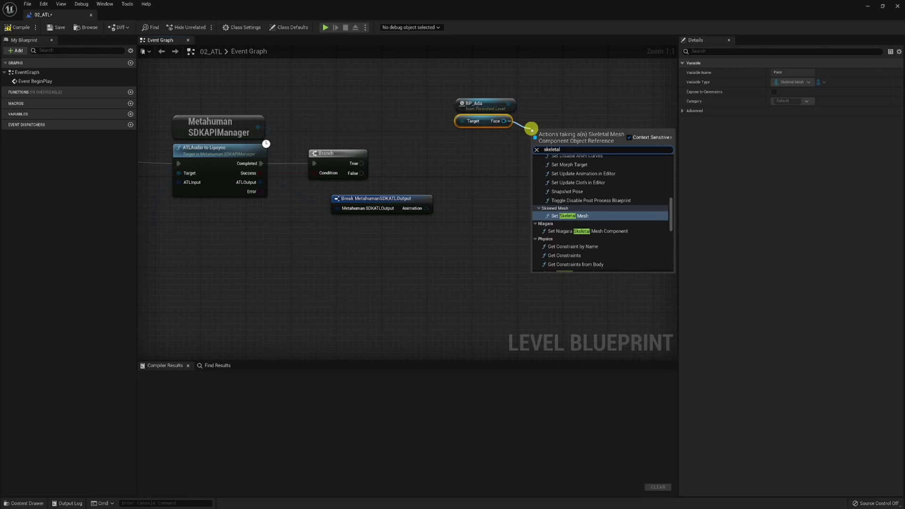
key(Return)
drag(425, 208, 537, 182)
Add a Play Sound 2D node after Play Animation.
drag(361, 163, 536, 164)
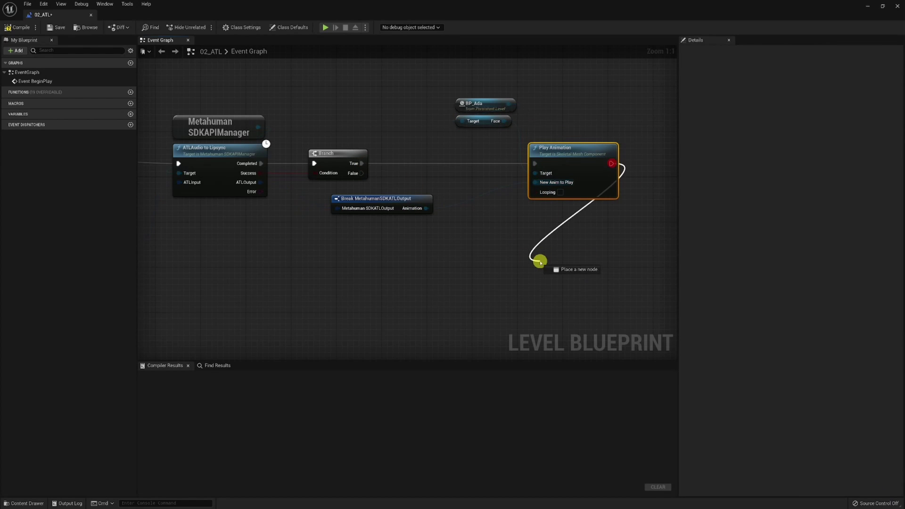
drag(540, 261, 542, 261)
text(play sou)
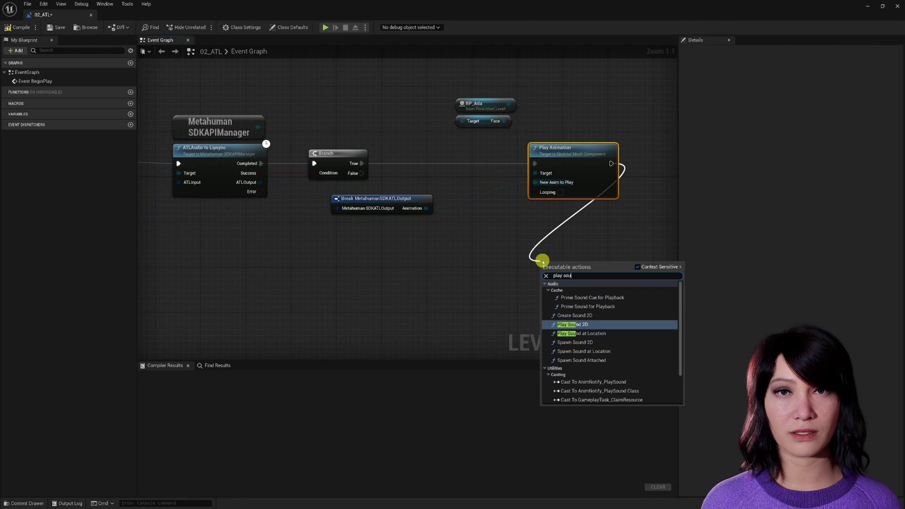
key(Return)
Compile the 02_ATL level blueprint, then test-play the level and stop the session.
click(568, 293)
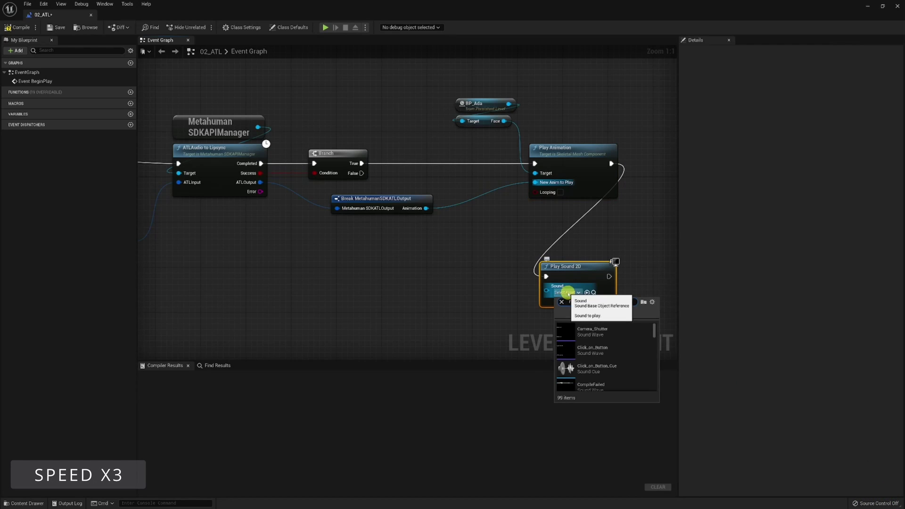
click(607, 333)
click(17, 27)
key(alt+Tab)
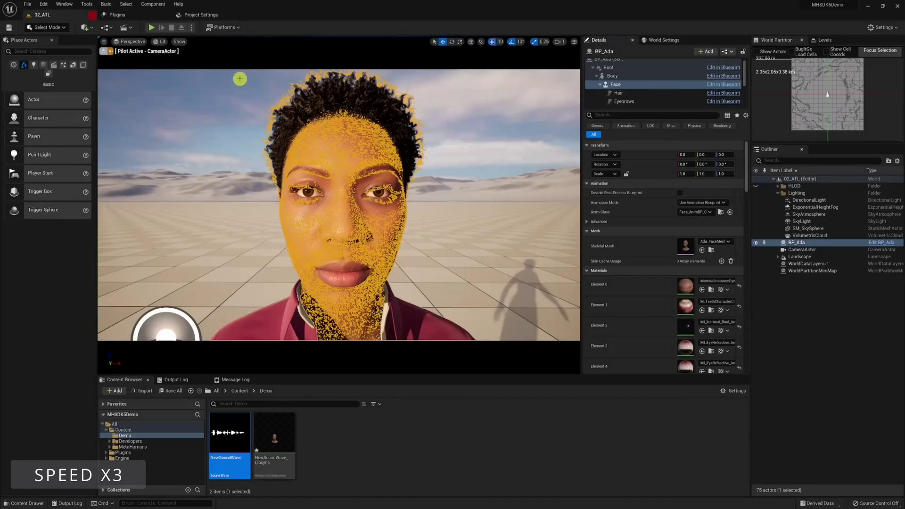
click(152, 27)
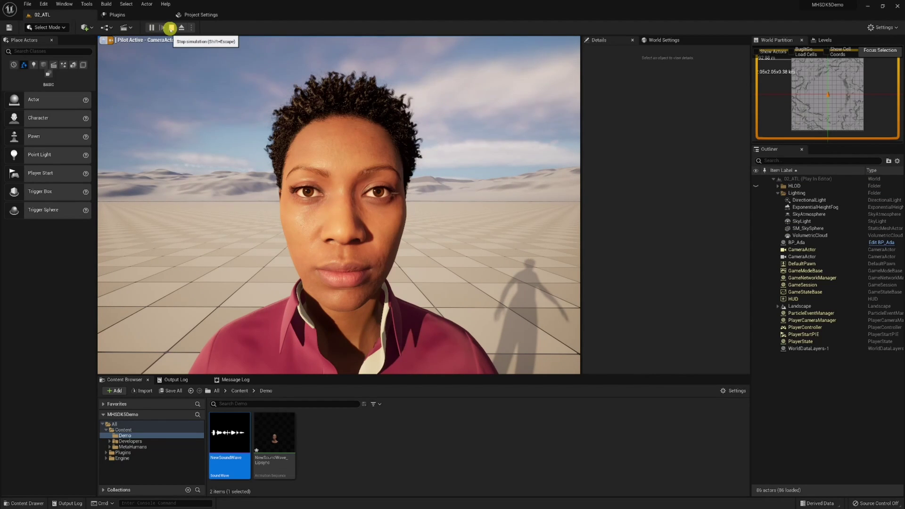
key(Escape)
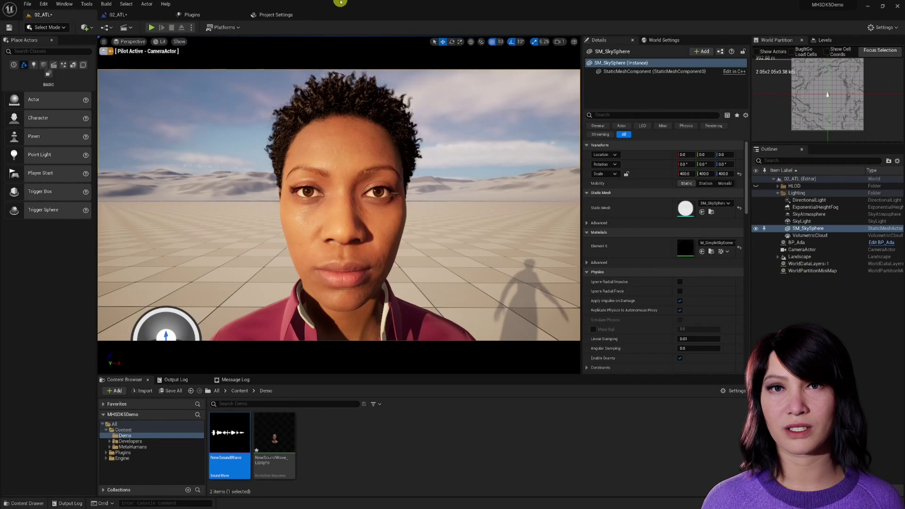
Set the Make MetahumanSDKATLInput Sound to NewSoundWave and play 02_ATL to watch Ada lip-sync.
click(127, 16)
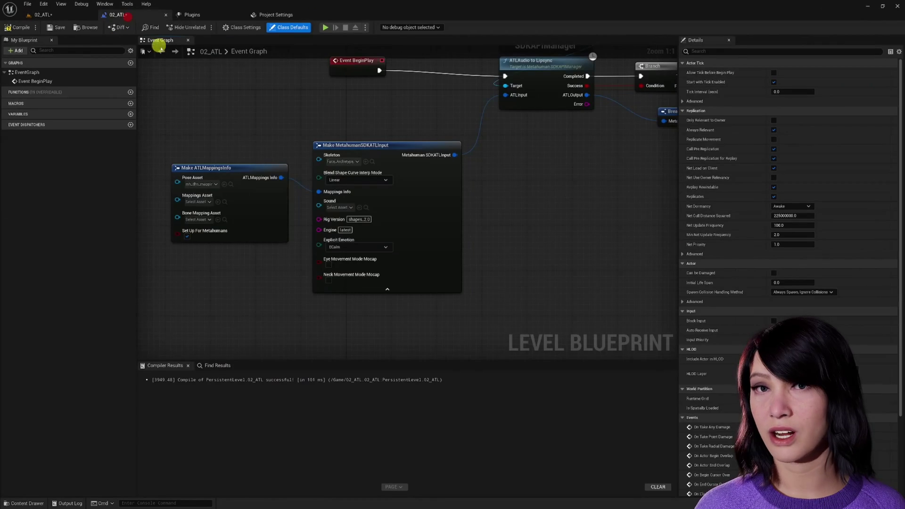
click(348, 207)
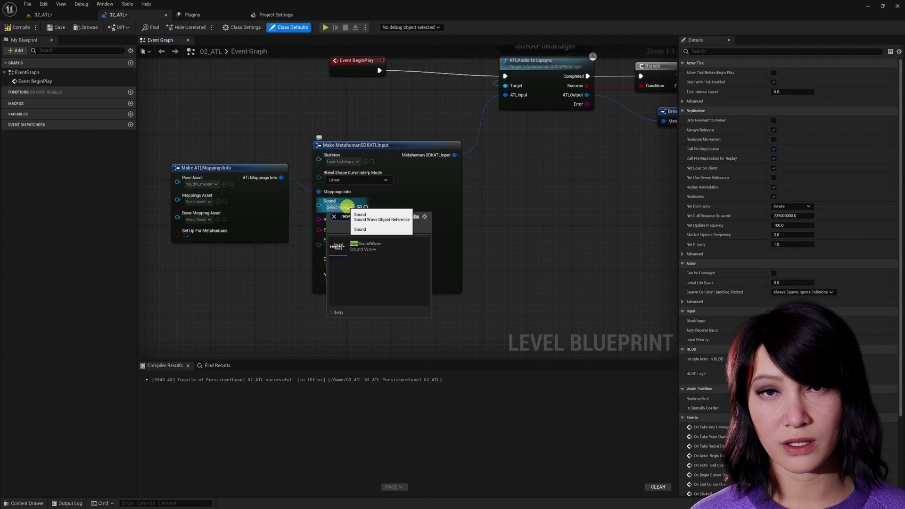
click(373, 246)
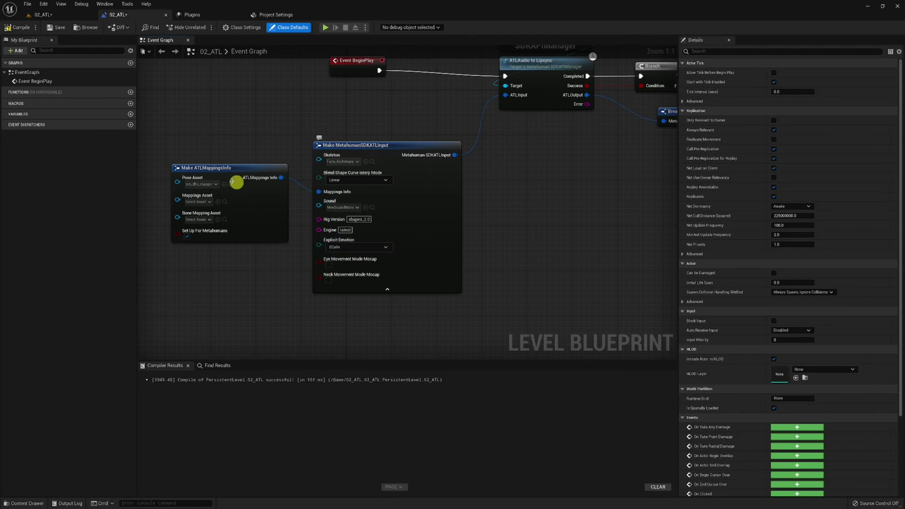
click(51, 13)
click(151, 27)
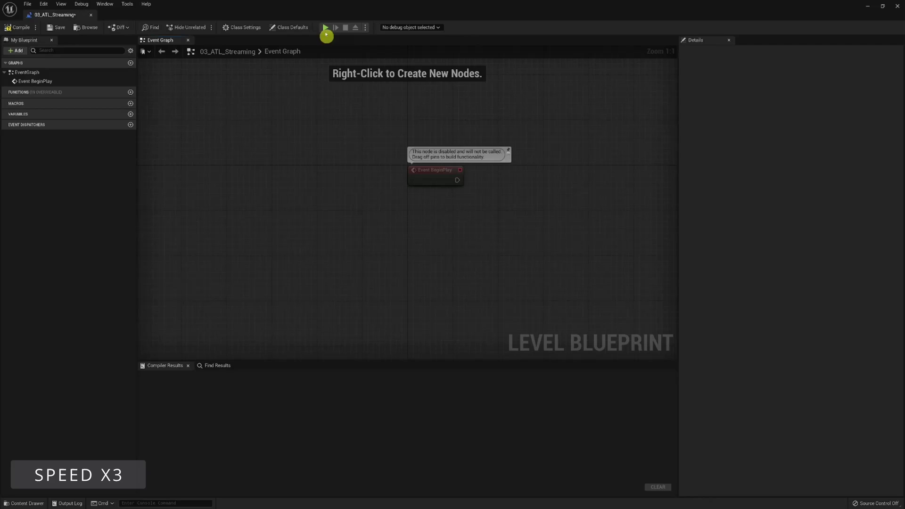
Drop a BP_Ada reference from the Outliner into the 03_ATL_Streaming event graph.
drag(323, 32, 211, 114)
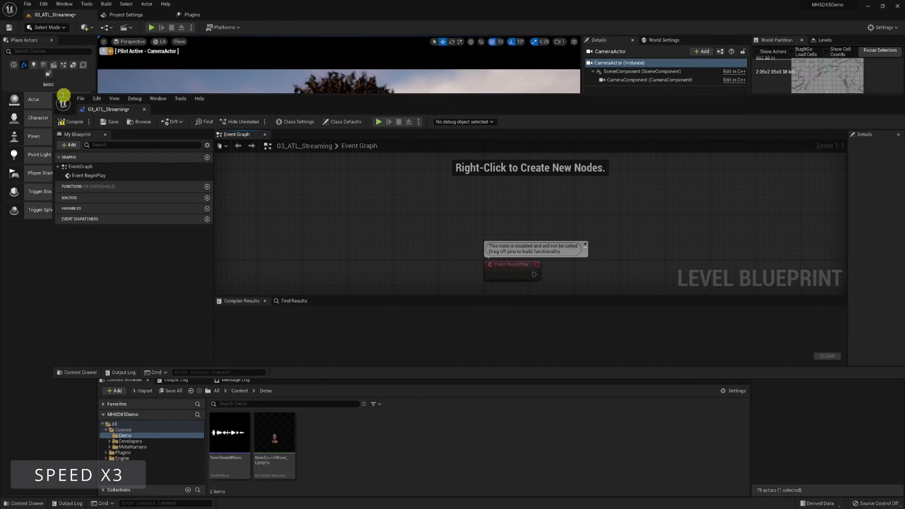
drag(54, 95, 221, 101)
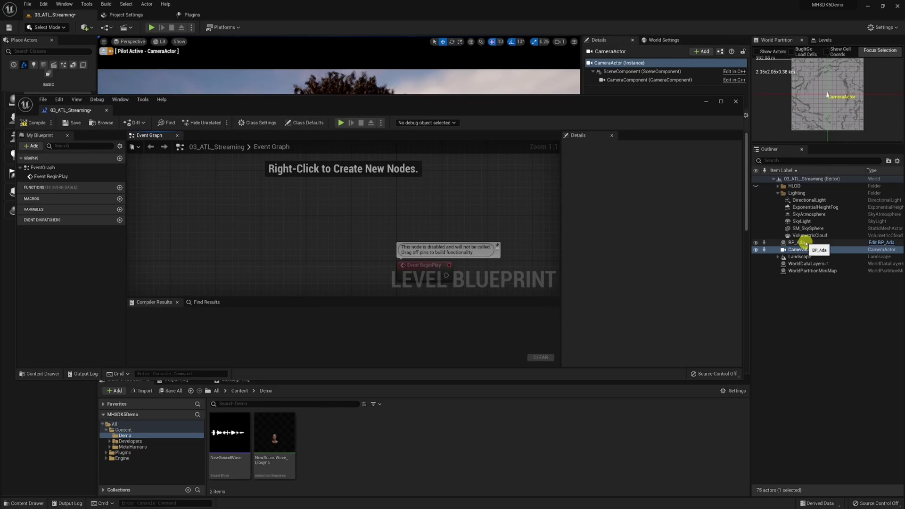
drag(805, 243, 493, 226)
drag(461, 194, 461, 195)
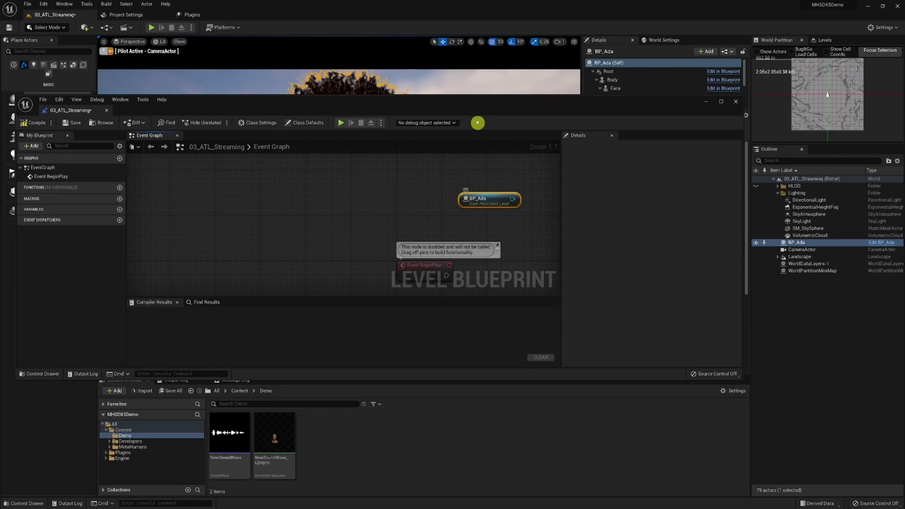
double_click(463, 101)
right_drag(614, 162, 457, 131)
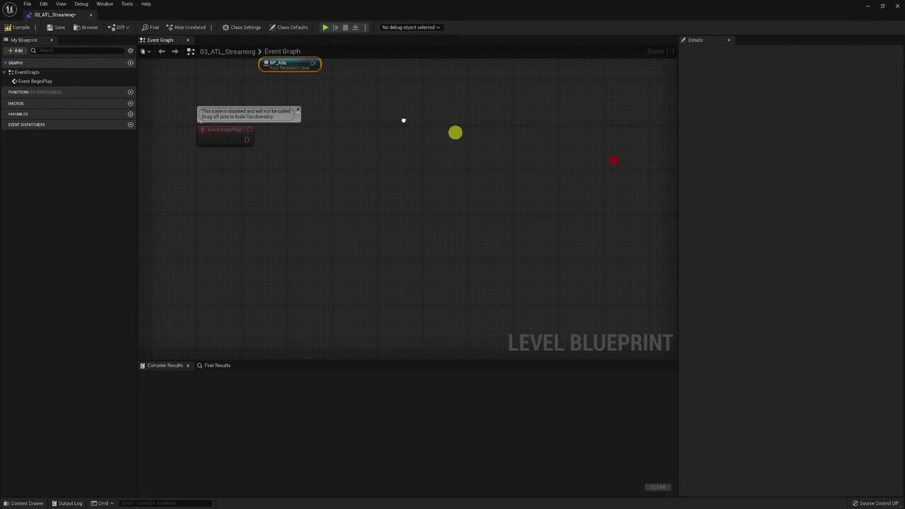
Add an ATLStream node with a Make MetahumanSDKATLInput node feeding its Input, and arrange them.
right_click(387, 119)
text(ATLStream)
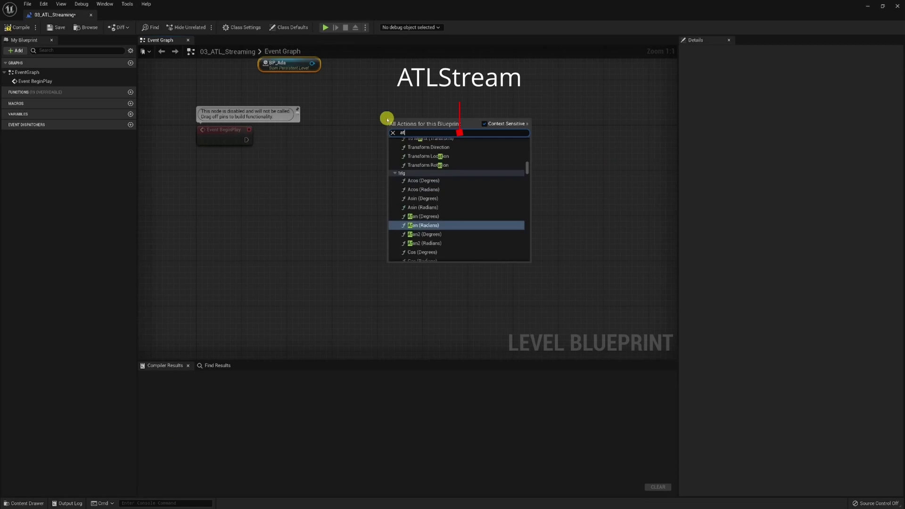
key(Return)
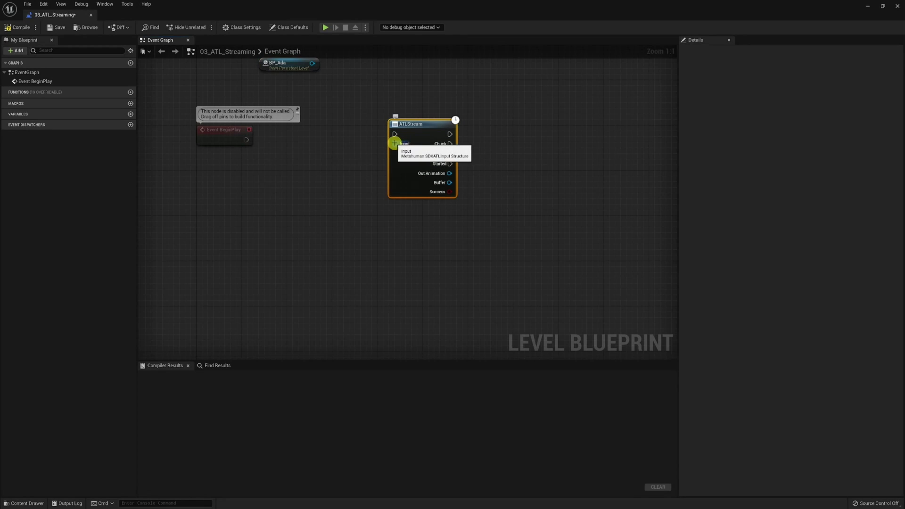
drag(397, 144, 343, 169)
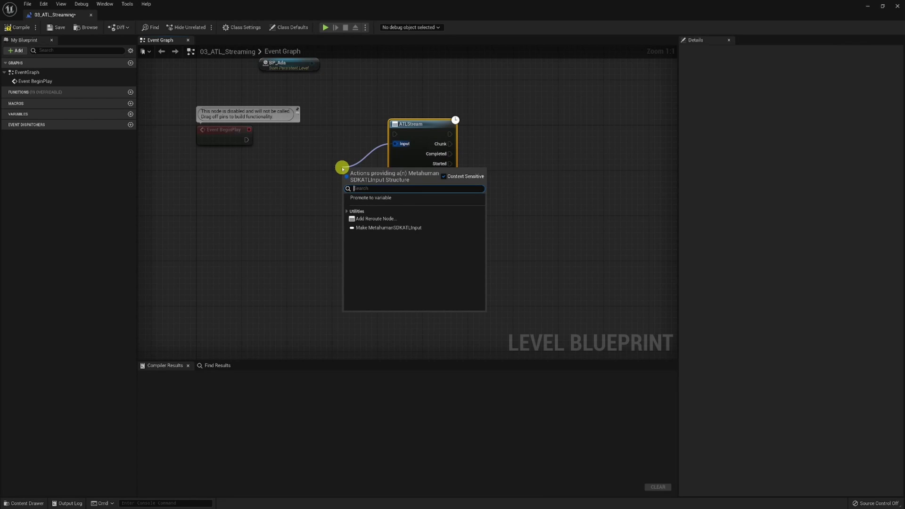
click(377, 227)
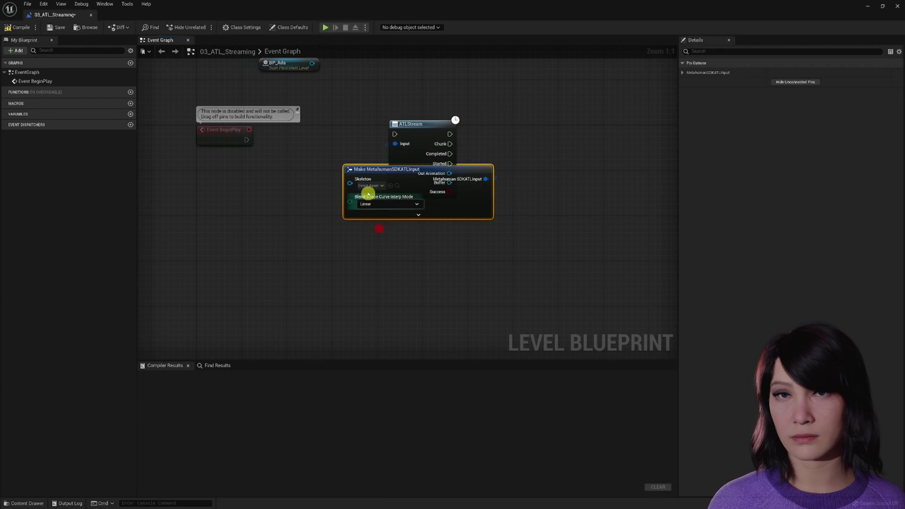
mouse_move(364, 171)
mouse_down()
mouse_move(234, 192)
mouse_move(239, 186)
mouse_up()
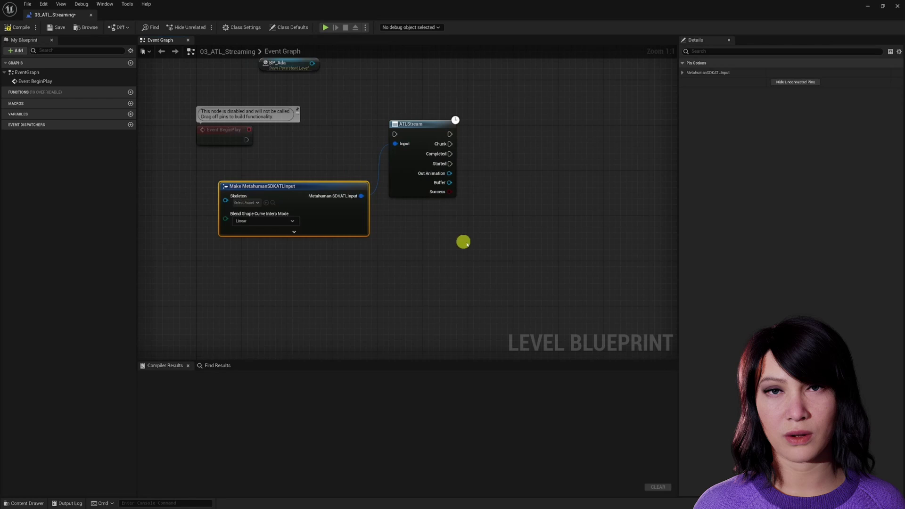
drag(473, 247, 318, 155)
drag(408, 124, 526, 124)
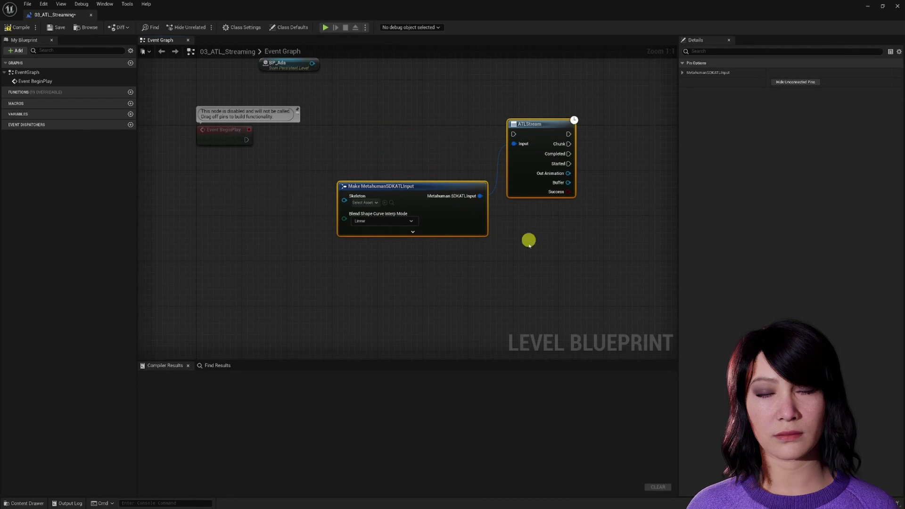
click(528, 254)
right_drag(529, 286, 525, 262)
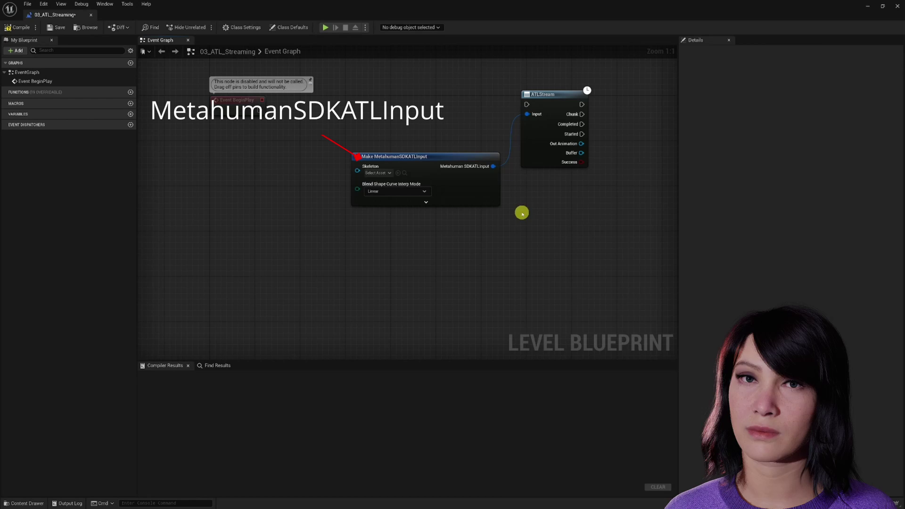
Set the Skeleton to Face_Archetype and add Make ATLMappingsInfo with mh_dhs_mapping_anim_PoseAsset.
click(426, 202)
click(380, 172)
click(409, 251)
drag(358, 203, 259, 202)
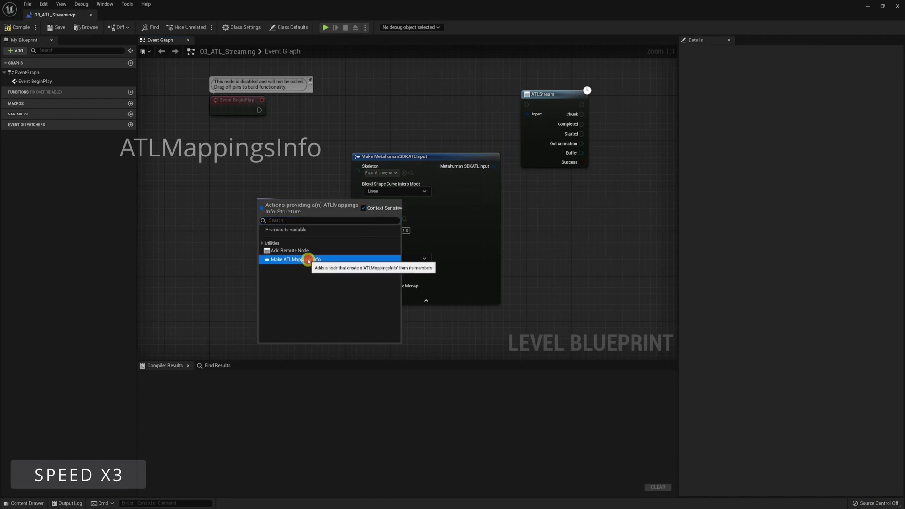
click(307, 258)
click(244, 208)
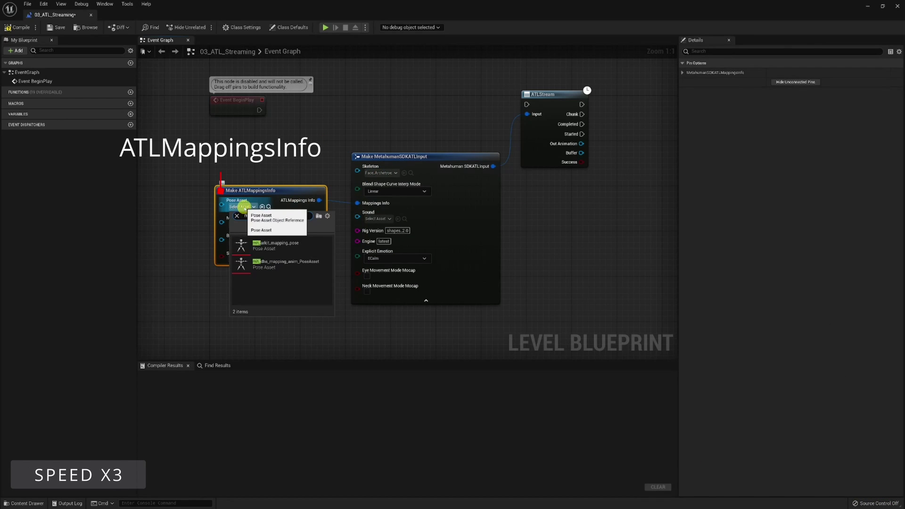
click(268, 263)
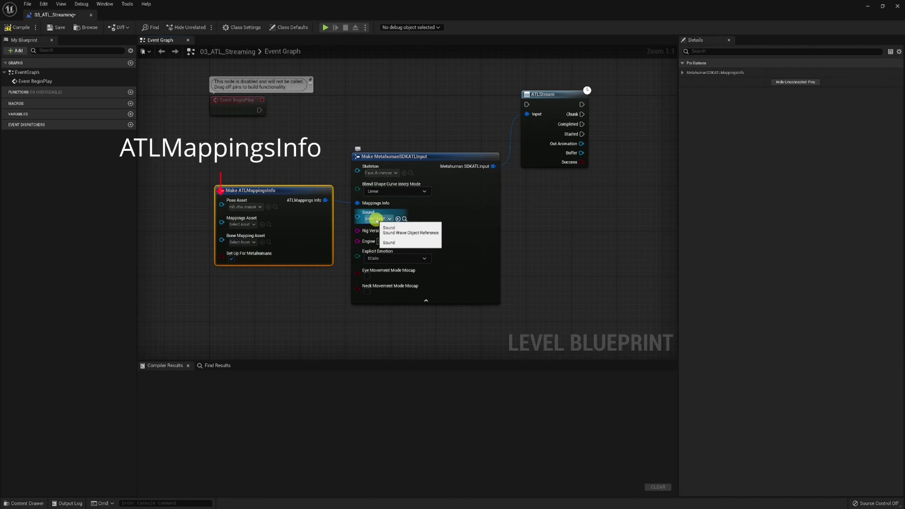
Set the input Sound to NewSoundWave and wire Event BeginPlay to ATLStream.
click(376, 218)
text(new)
click(415, 266)
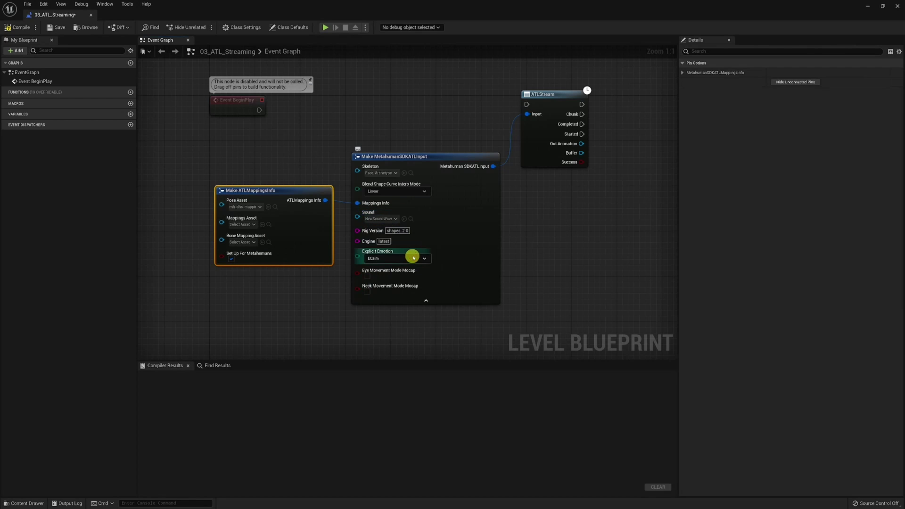
right_drag(558, 257, 476, 312)
drag(178, 165, 447, 160)
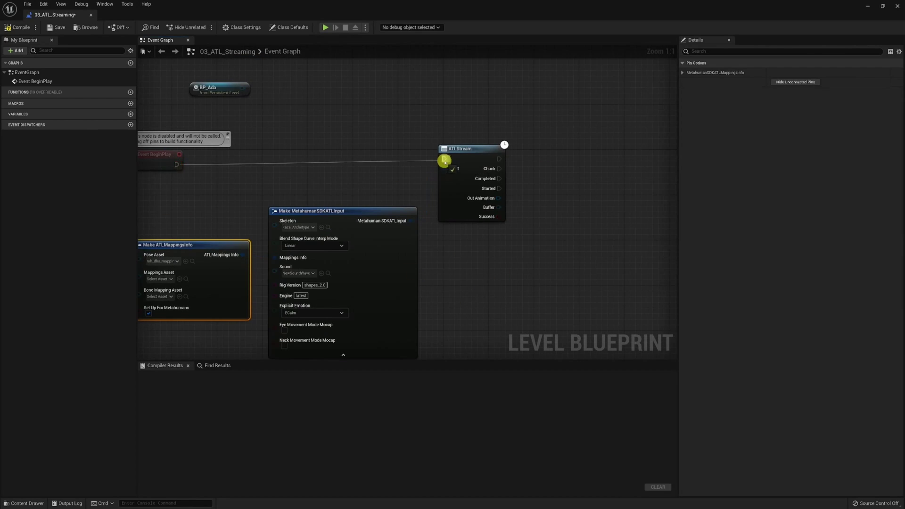
click(210, 156)
right_drag(584, 225, 494, 183)
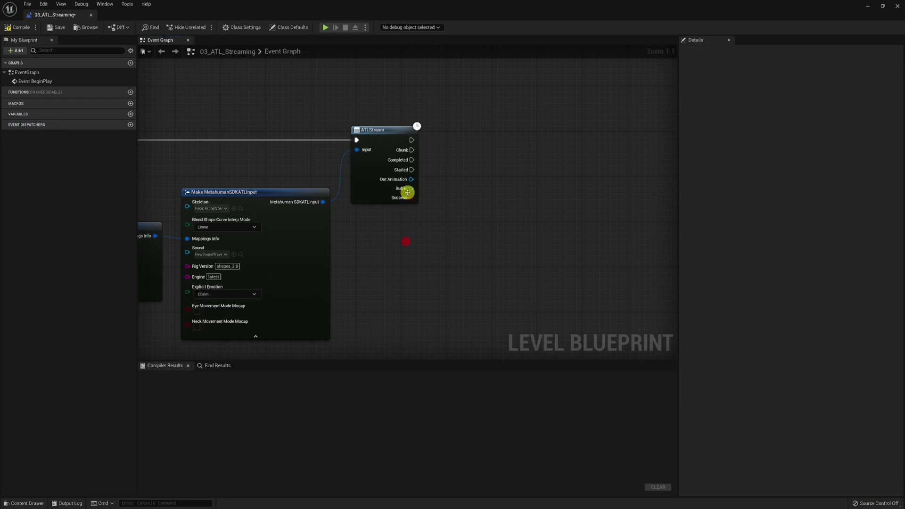
Promote ATLStream's Buffer to a variable, set it on start, and bind an Assign On Filled event.
drag(407, 192, 479, 179)
click(500, 216)
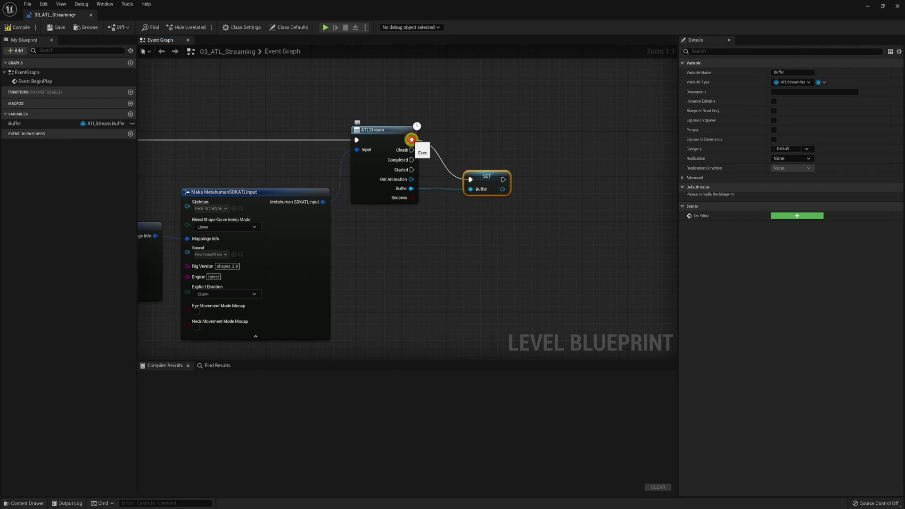
ctrl+drag(411, 140, 414, 169)
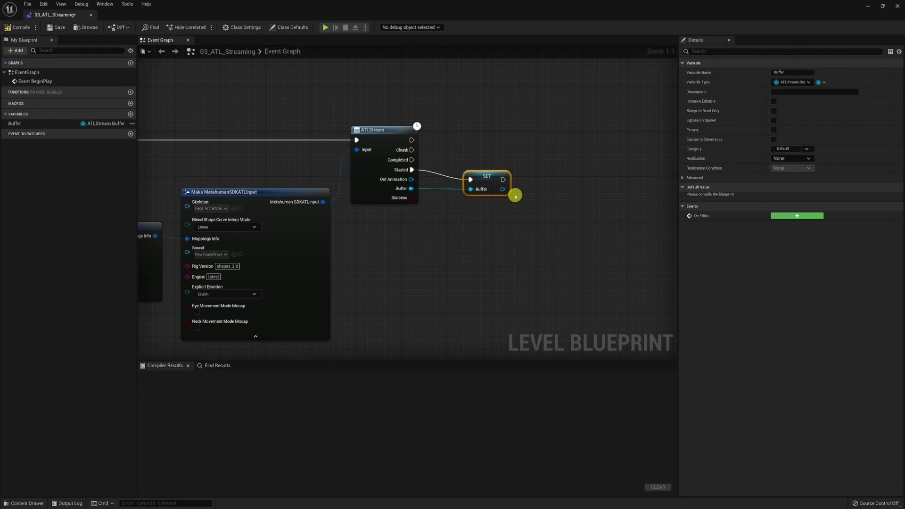
drag(502, 189, 542, 192)
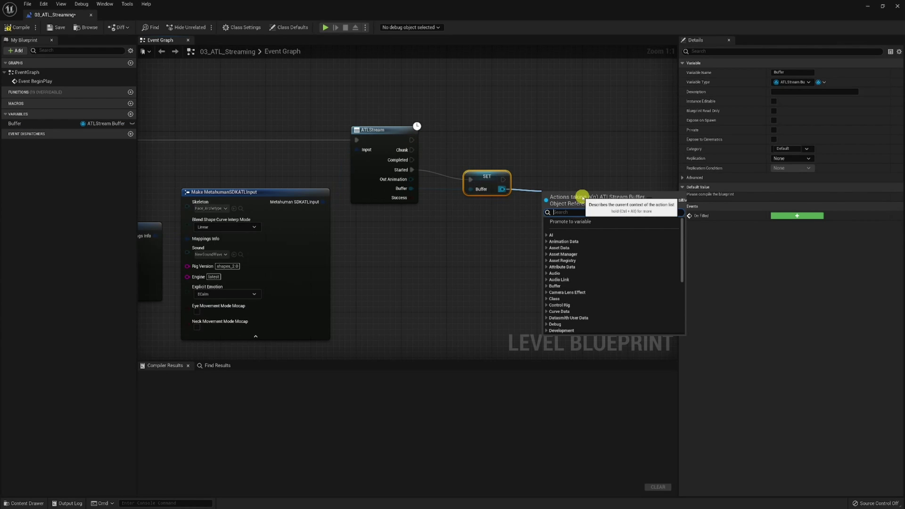
text(assi)
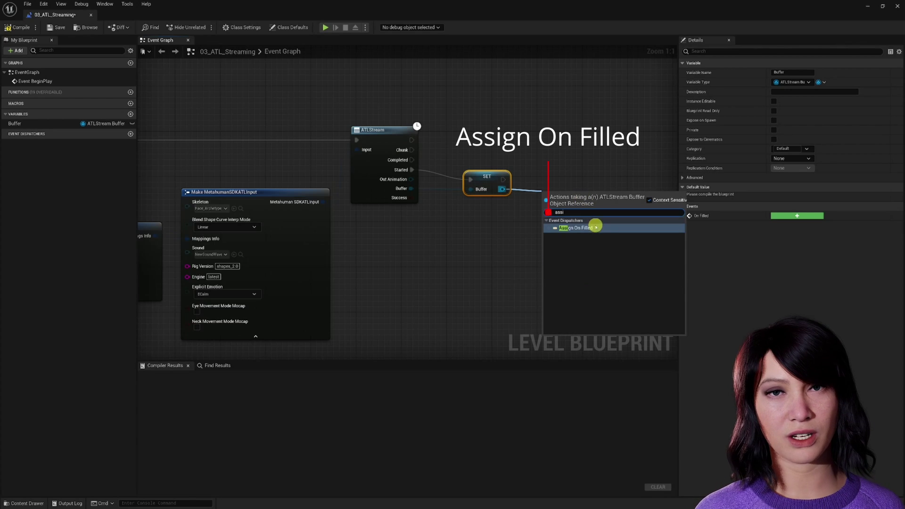
key(Return)
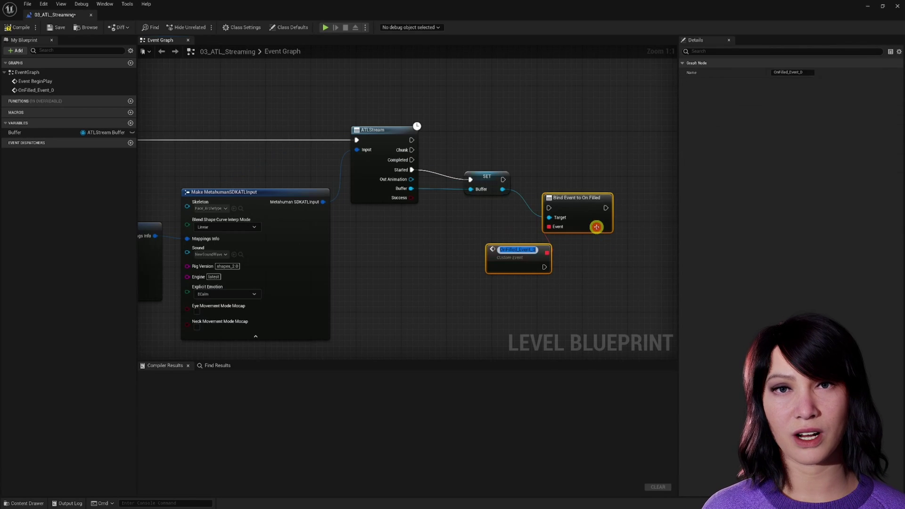
drag(503, 177, 575, 170)
click(584, 257)
right_drag(584, 257, 520, 216)
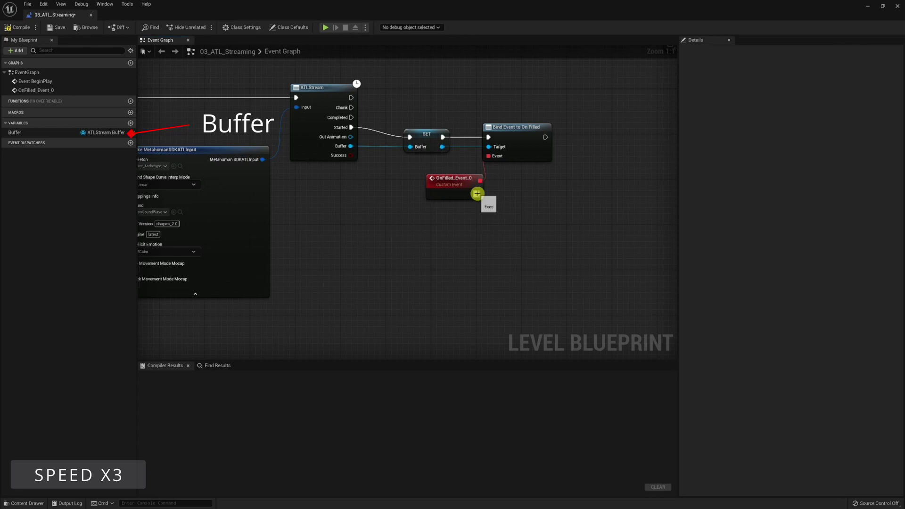
Place a Buffer getter and have the OnFilled event play NewSoundWave via Play Sound 2D.
ctrl+drag(15, 133, 549, 283)
click(388, 130)
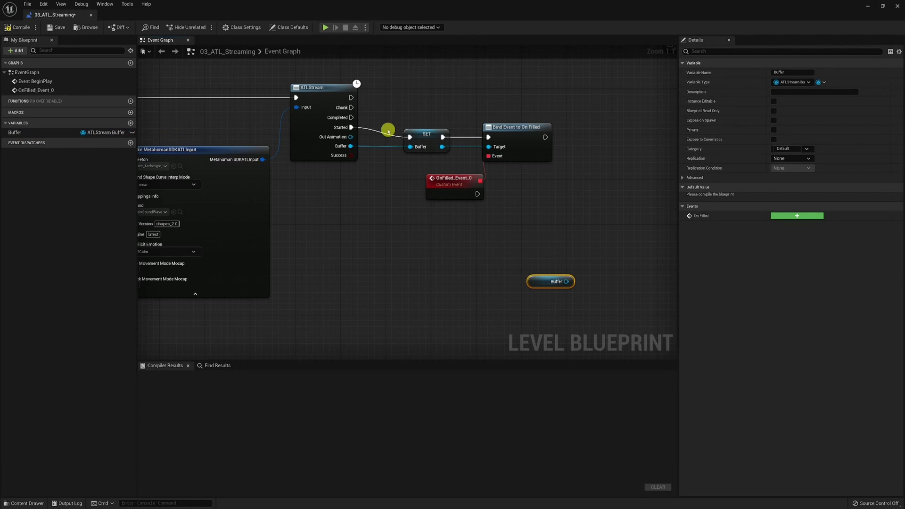
drag(477, 194, 525, 196)
text(play sound 2d)
key(Return)
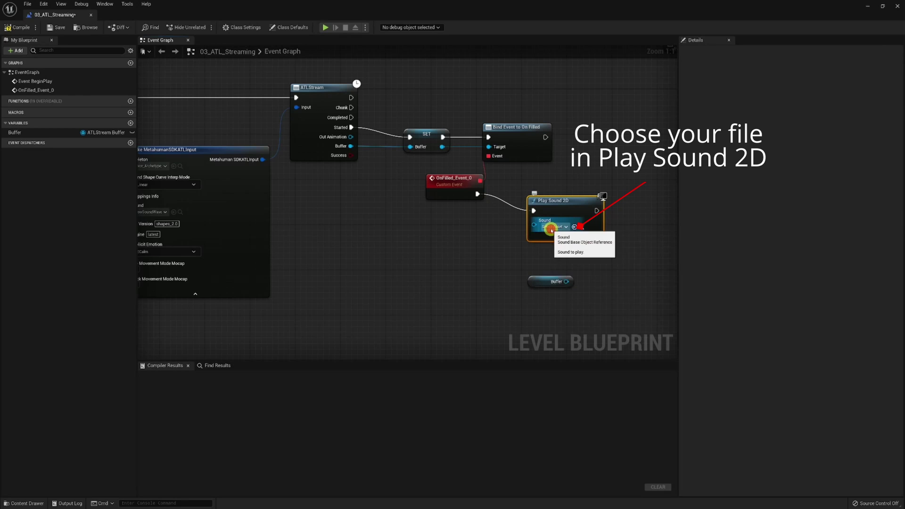
click(554, 226)
click(580, 265)
Add a Get Chunk node fed by the Buffer getter.
right_drag(620, 224, 524, 230)
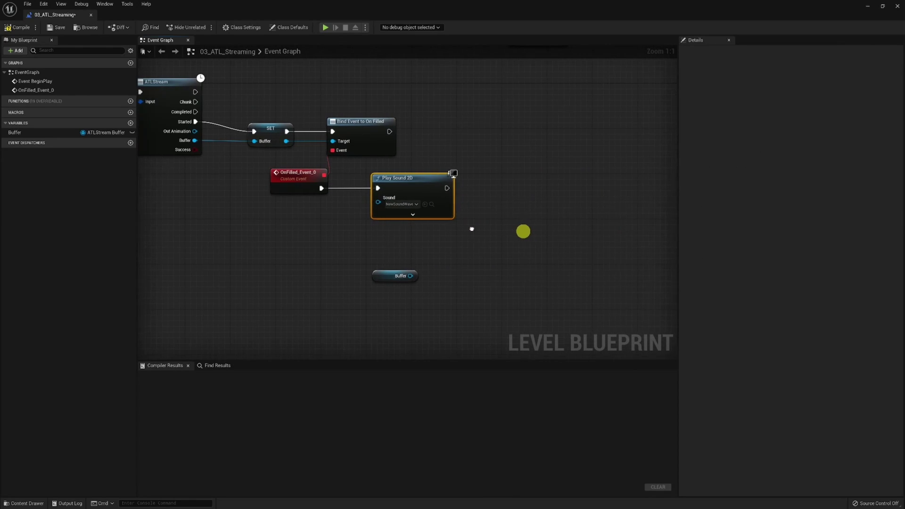
drag(382, 276, 599, 157)
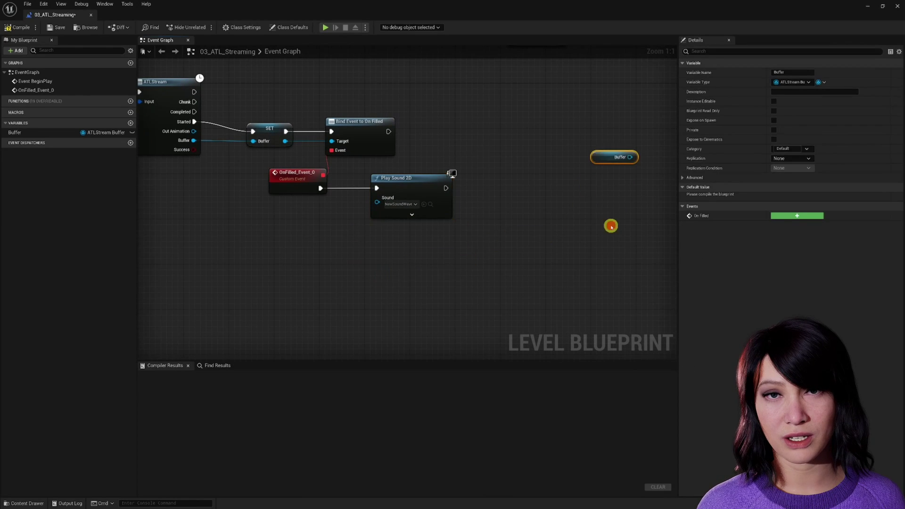
right_drag(610, 224, 511, 224)
drag(527, 157, 534, 183)
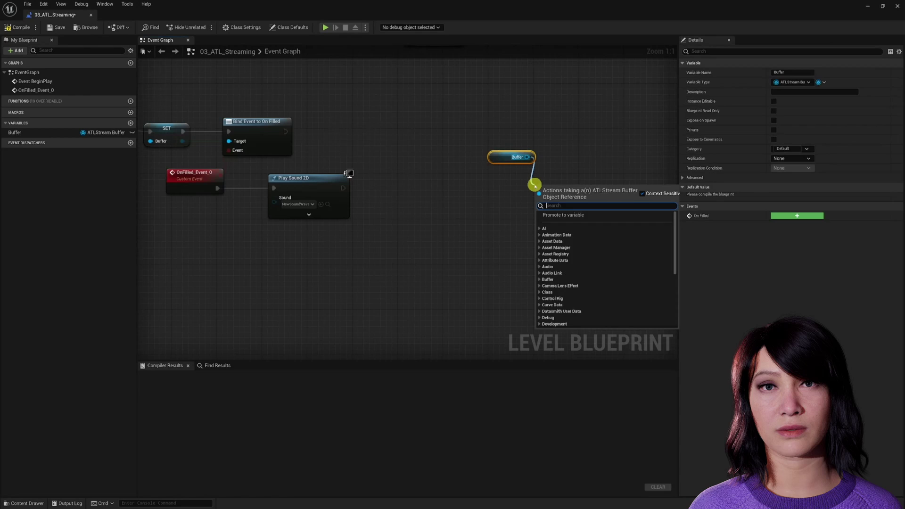
text(get chu)
key(Return)
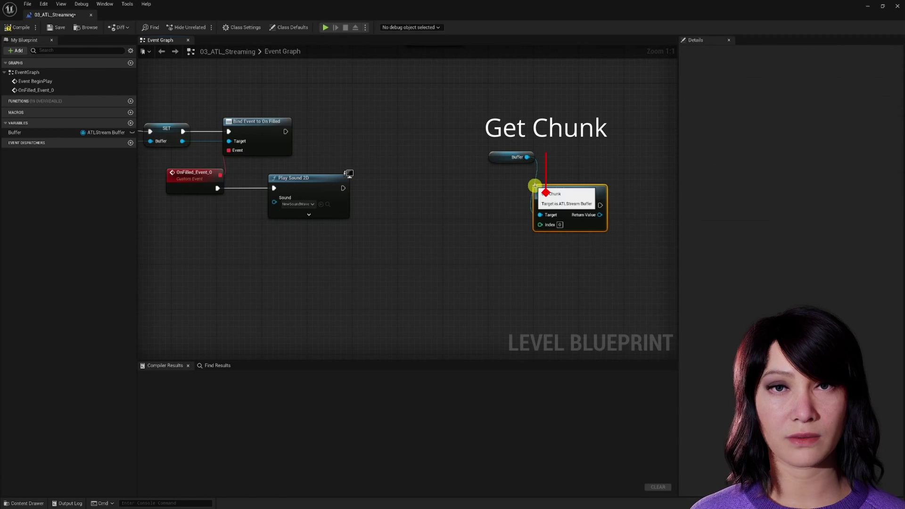
drag(520, 186, 509, 181)
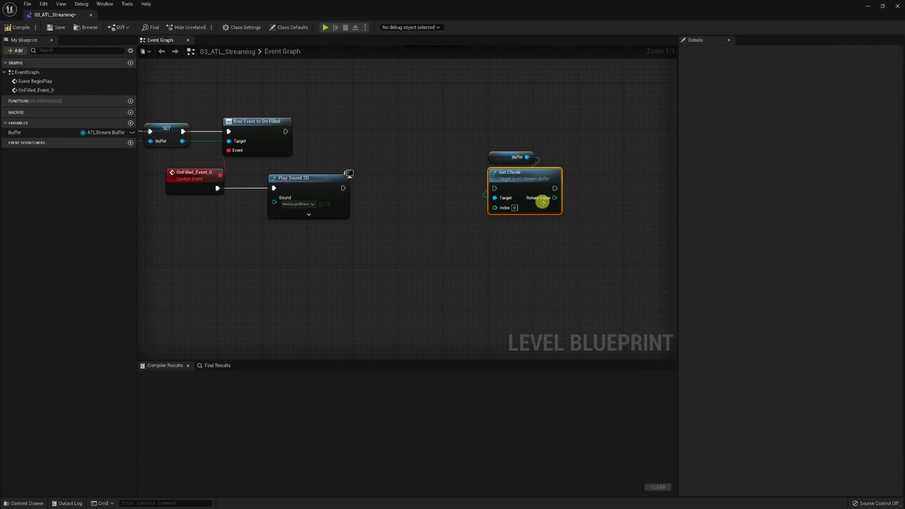
Add Play Animation on BP_Ada's Face, playing the chunk returned by Get Chunk.
scroll(340, 108, down, 5)
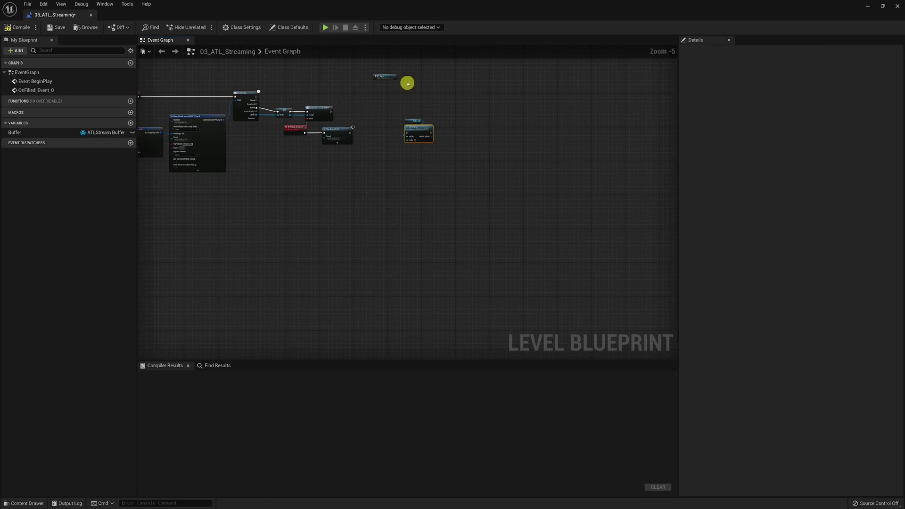
scroll(407, 83, up, 5)
drag(348, 105, 522, 169)
text(play)
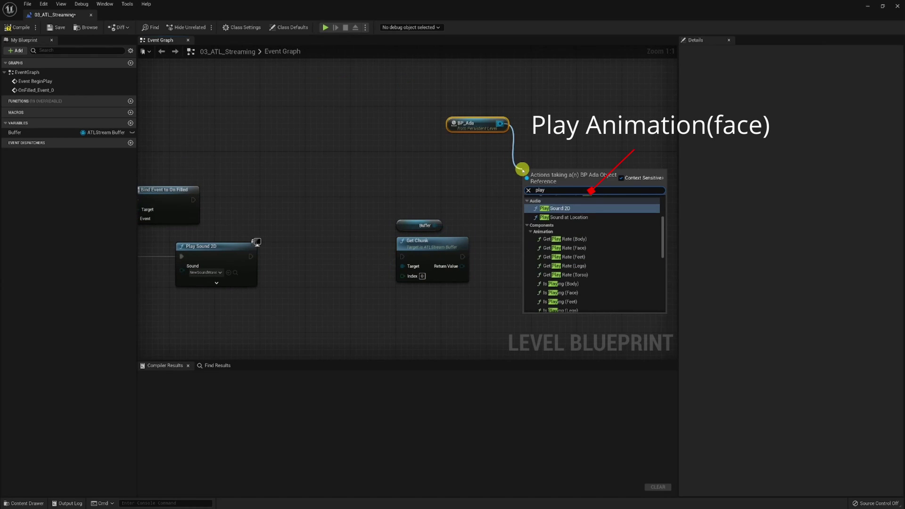
text( ani)
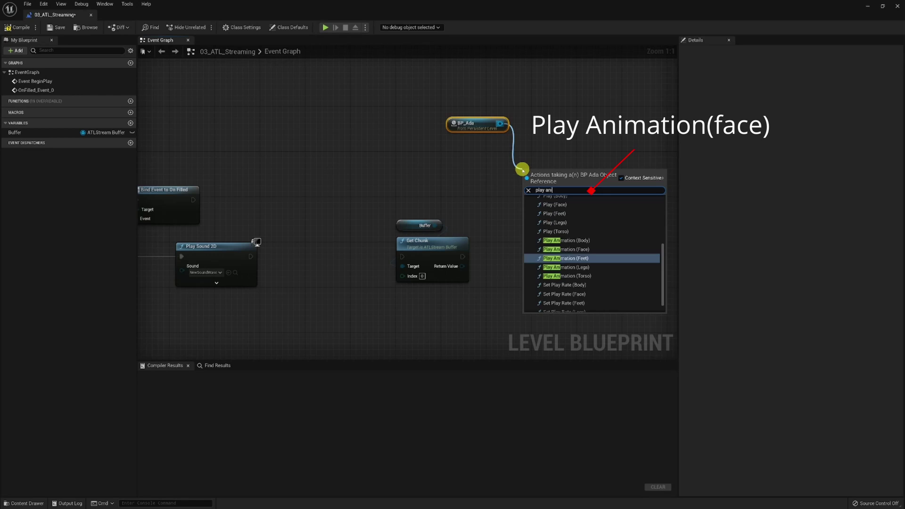
key(Up)
key(Up)
key(Down)
key(Return)
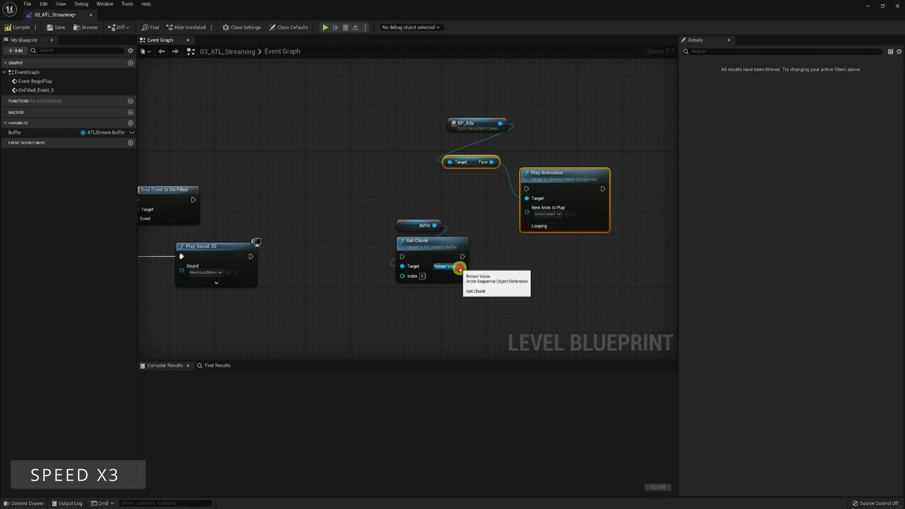
drag(566, 172, 544, 241)
drag(463, 256, 504, 256)
drag(463, 266, 504, 275)
drag(451, 229, 528, 230)
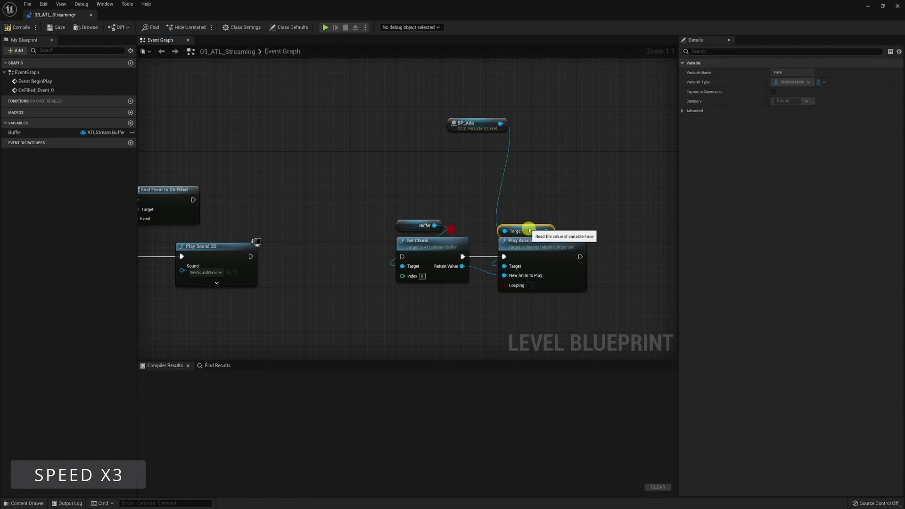
drag(485, 125, 541, 216)
Insert an Is Valid check so Play Animation runs only for a valid chunk.
drag(462, 266, 476, 299)
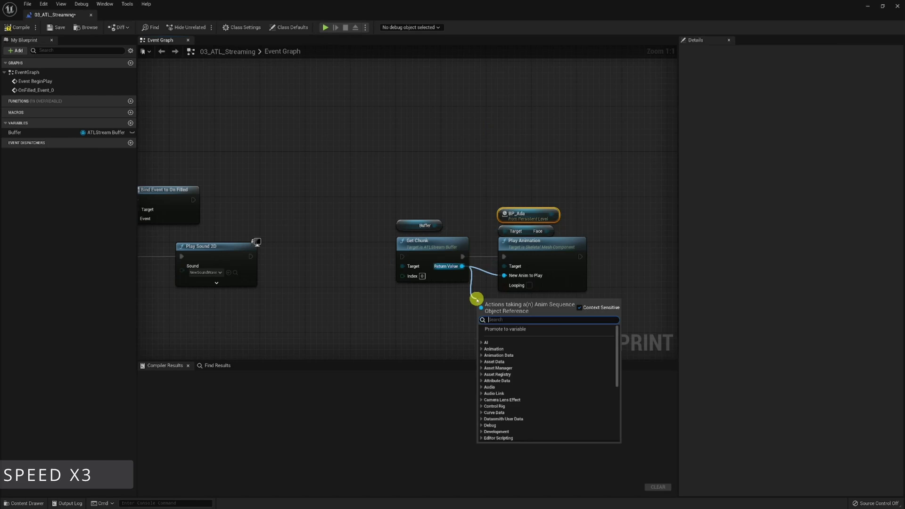
text(isvalid)
key(Return)
drag(535, 172, 589, 294)
drag(542, 243, 543, 314)
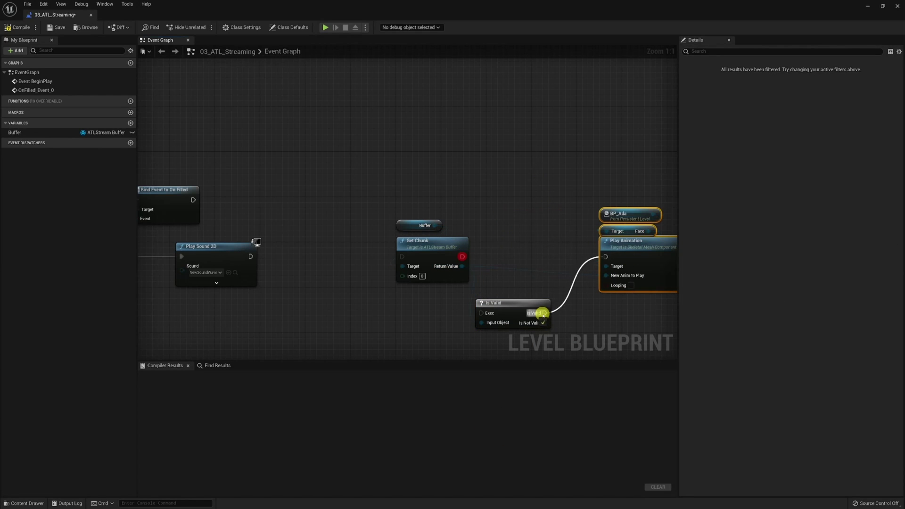
mouse_move(482, 313)
mouse_down()
mouse_move(463, 257)
mouse_move(482, 322)
mouse_up()
drag(495, 303, 506, 246)
click(543, 304)
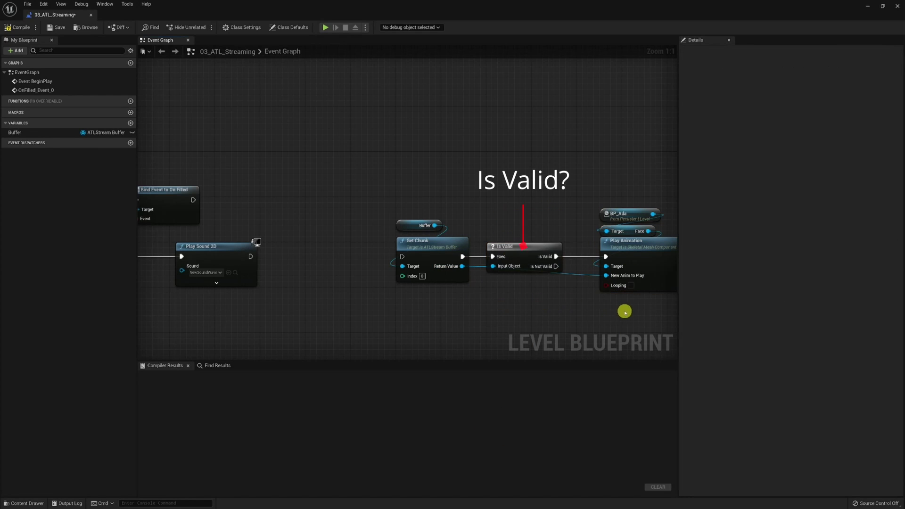
right_drag(625, 311, 463, 292)
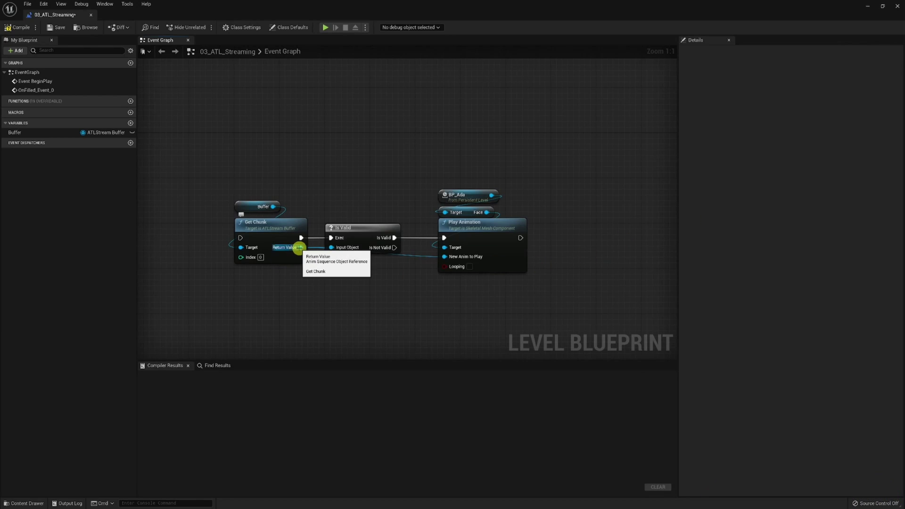
Add a Get Play Length node for the chunk and create a new variable.
drag(300, 248, 463, 326)
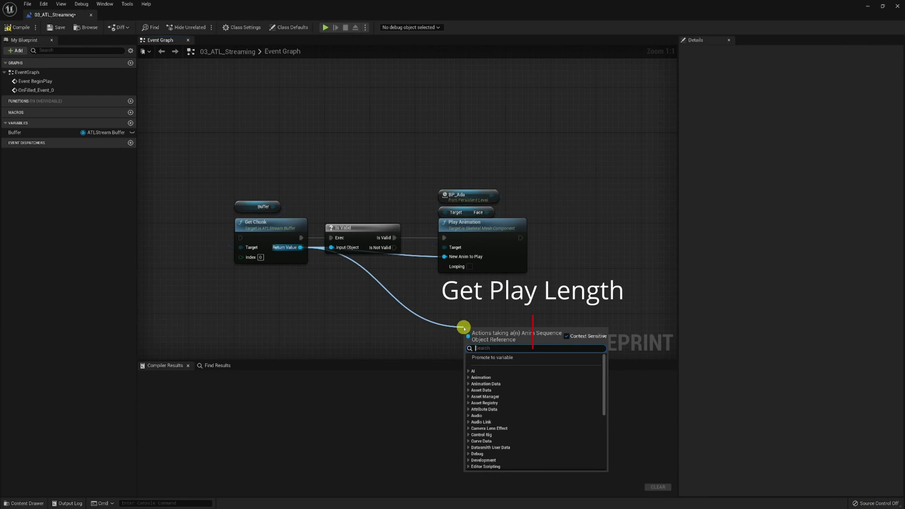
text(get play length)
key(Return)
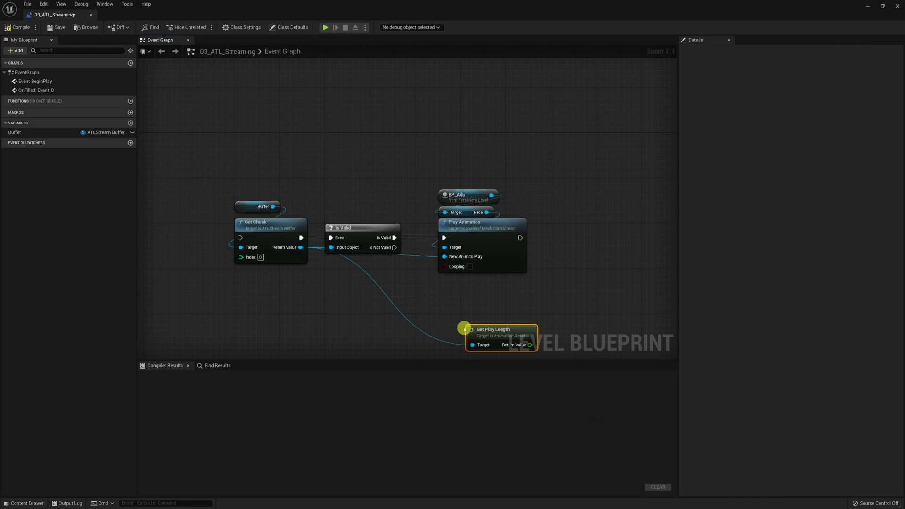
right_drag(550, 296, 458, 266)
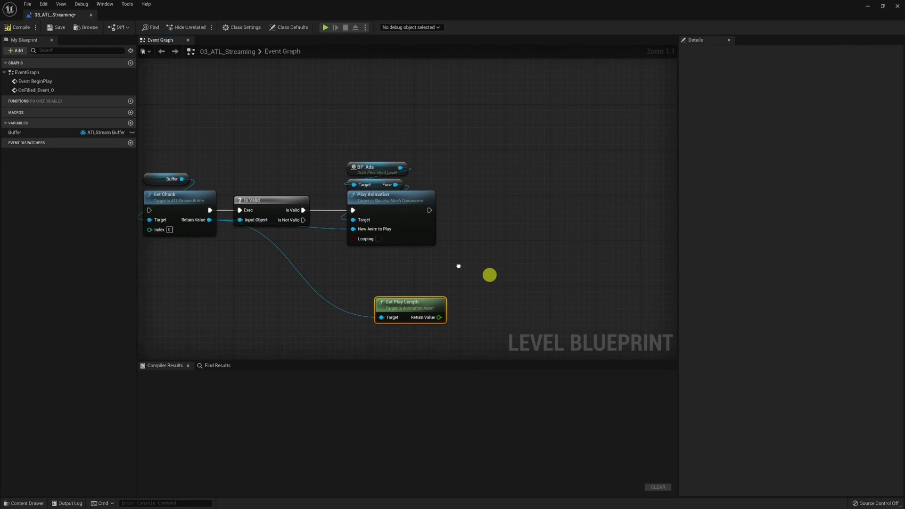
click(130, 123)
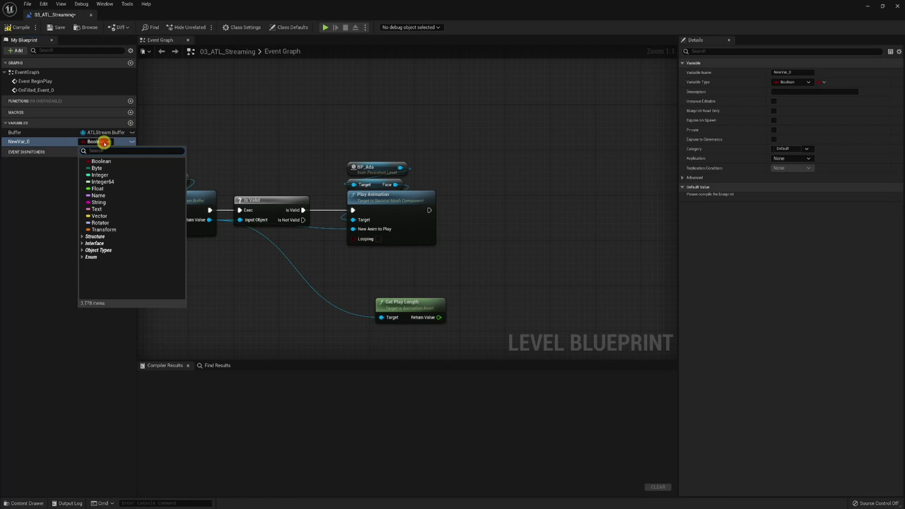
Make the new variable an Integer named CurrentChunk.
click(104, 175)
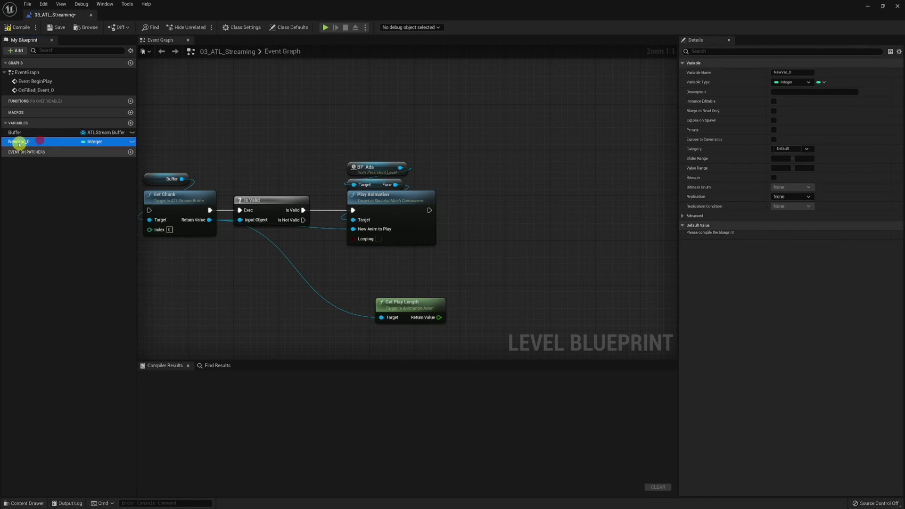
double_click(52, 142)
text(Chunk)
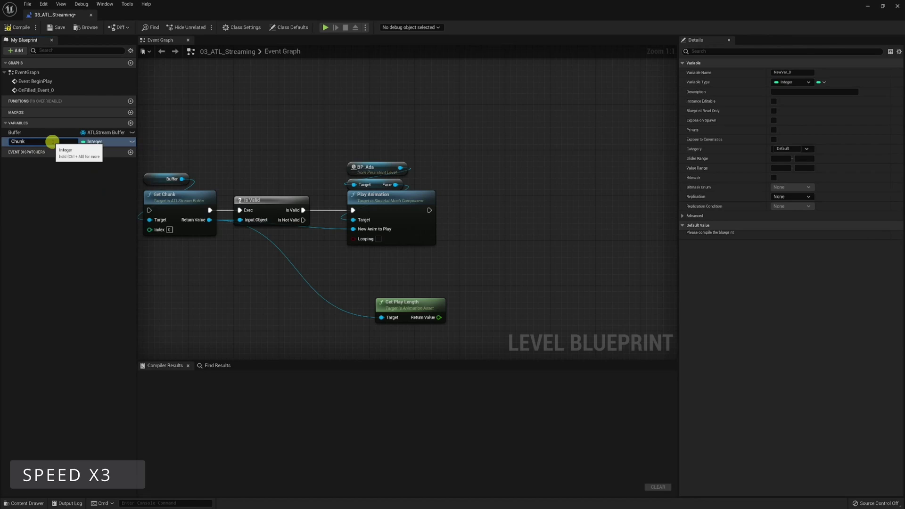
key(Return)
Set CurrentChunk after Play Sound 2D and feed it into Get Chunk's Index.
right_drag(224, 131, 507, 122)
alt+drag(23, 141, 328, 201)
drag(433, 201, 432, 201)
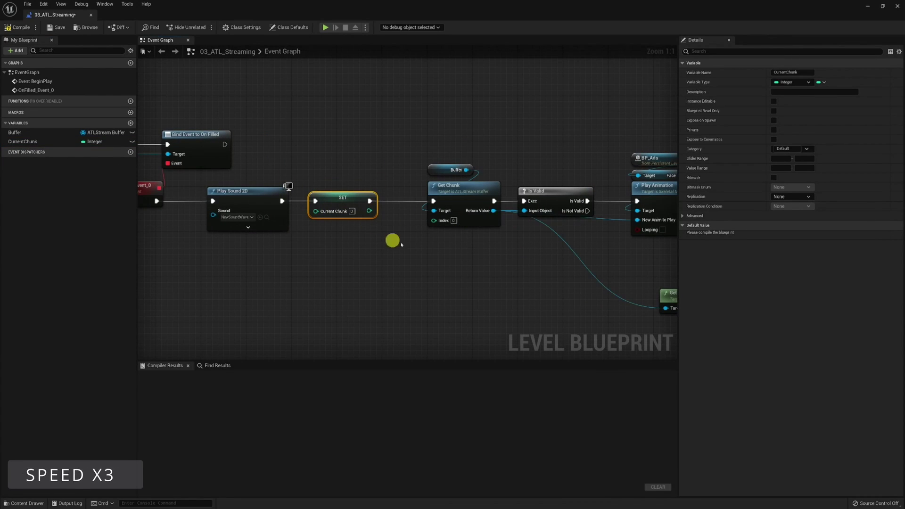
ctrl+drag(23, 141, 436, 225)
right_drag(653, 248, 283, 246)
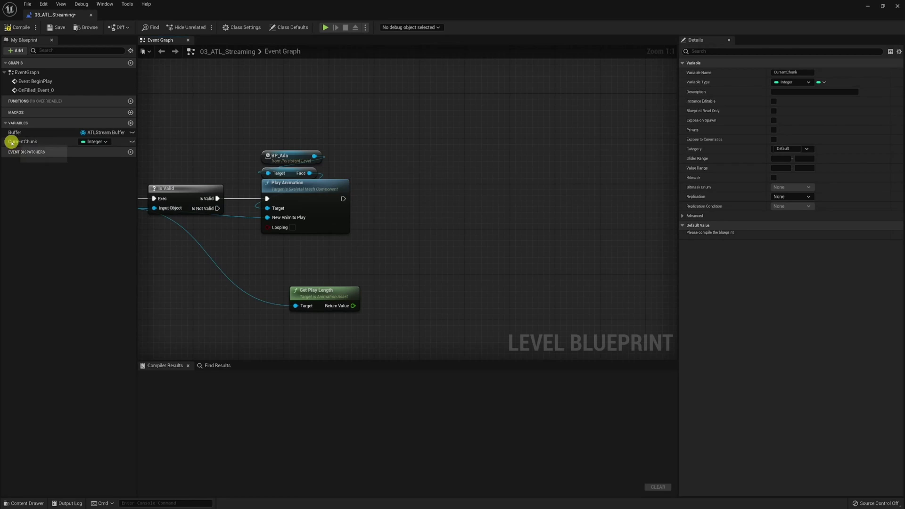
Increment CurrentChunk with a ++ node that runs after Play Animation.
ctrl+drag(23, 141, 417, 150)
drag(435, 150, 418, 182)
text(++)
key(Return)
right_drag(507, 186, 386, 235)
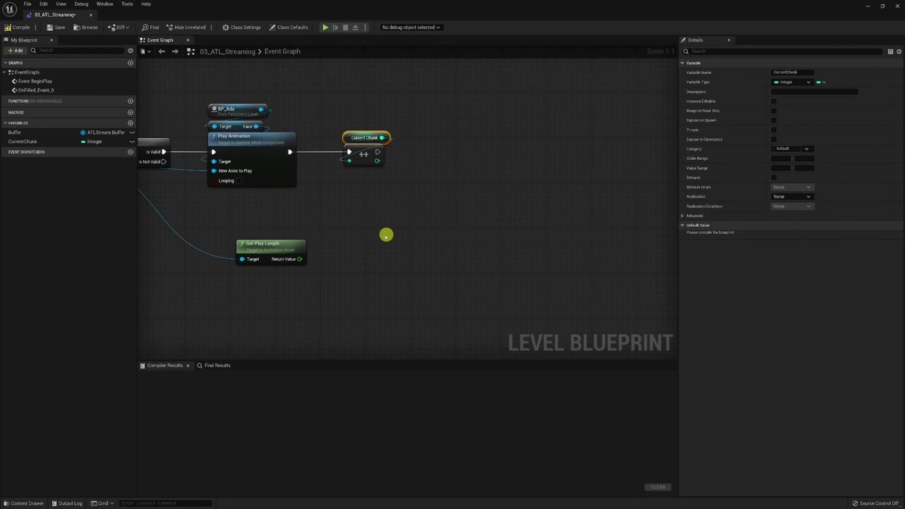
right_drag(293, 259, 476, 231)
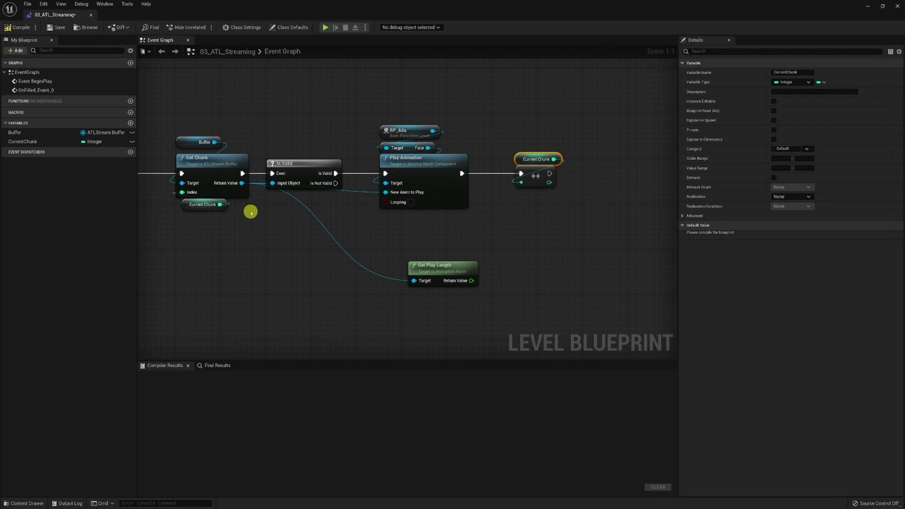
drag(211, 142, 288, 283)
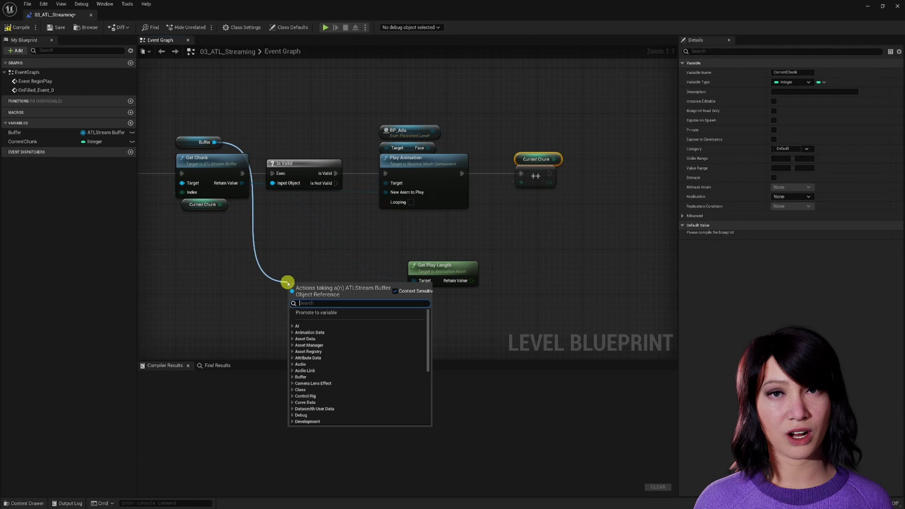
Divide the Buffer's Expected Length by the animation's Get Play Length.
text(expe)
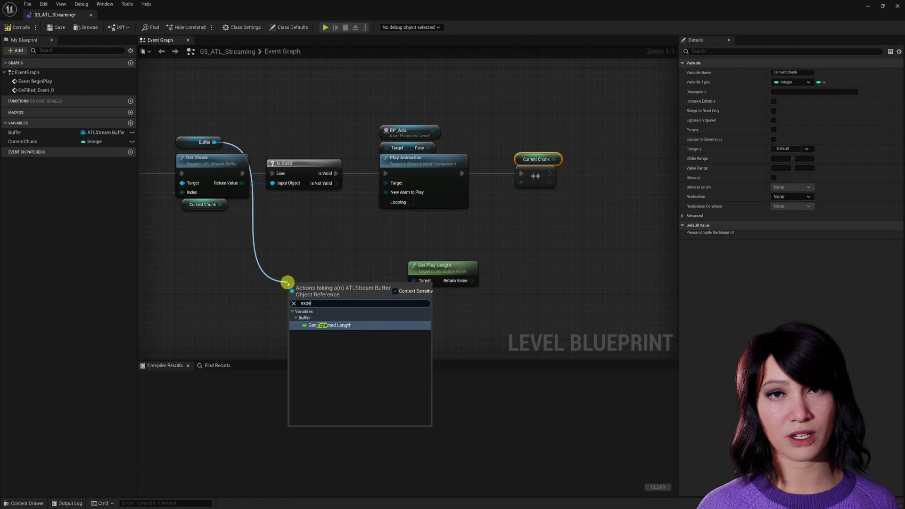
key(Escape)
drag(17, 133, 537, 242)
text(expected)
key(Return)
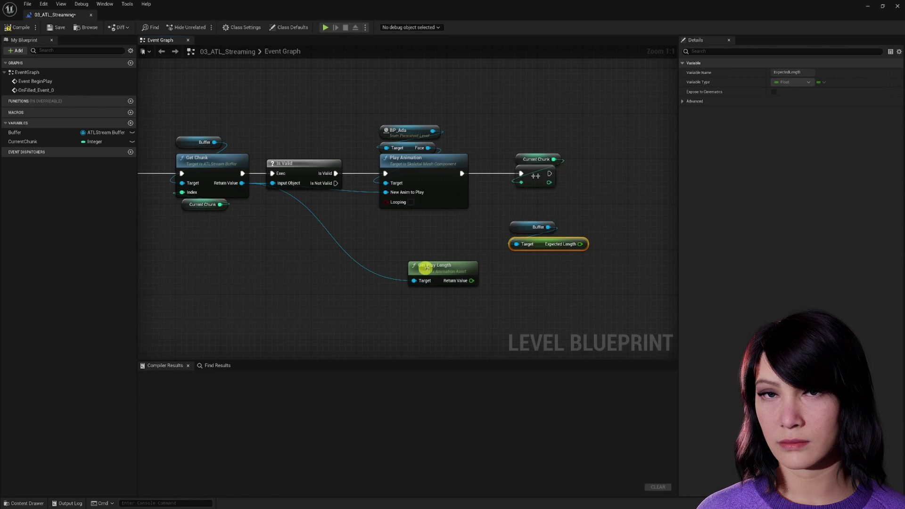
drag(438, 268, 434, 300)
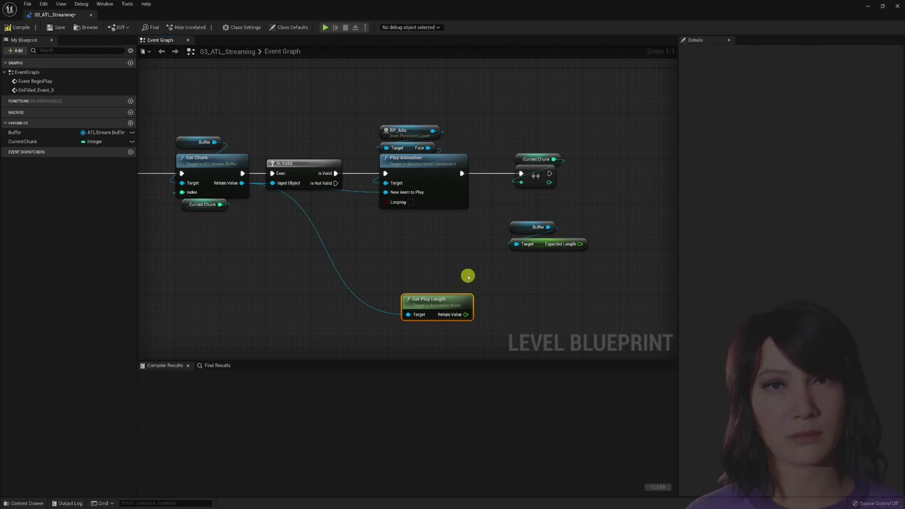
drag(579, 246, 572, 278)
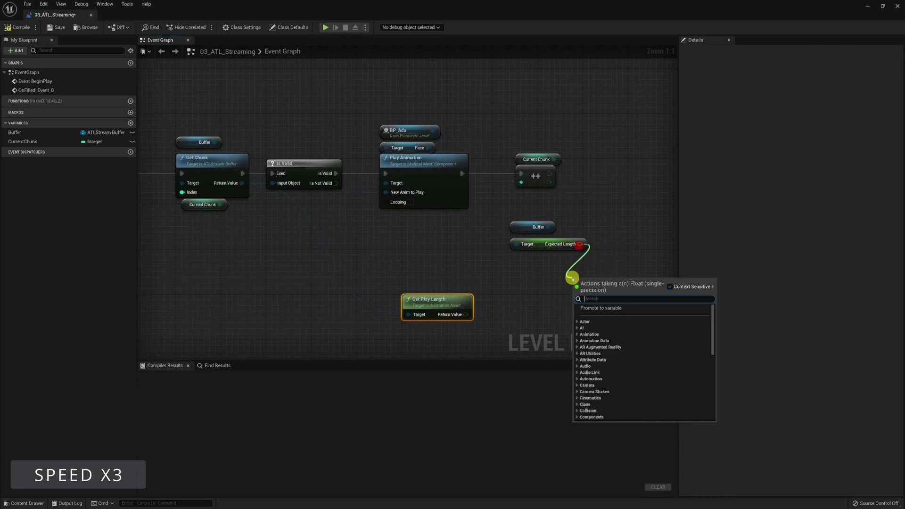
text(/)
key(Return)
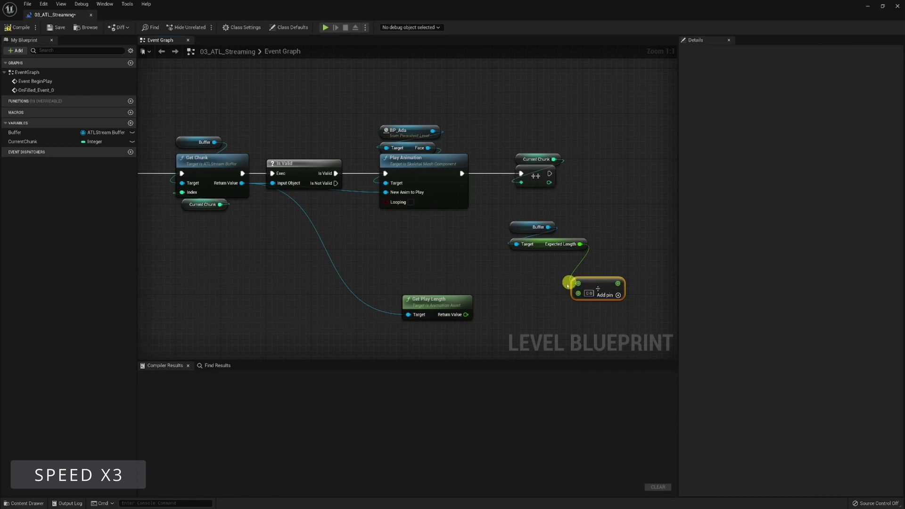
drag(462, 313, 580, 294)
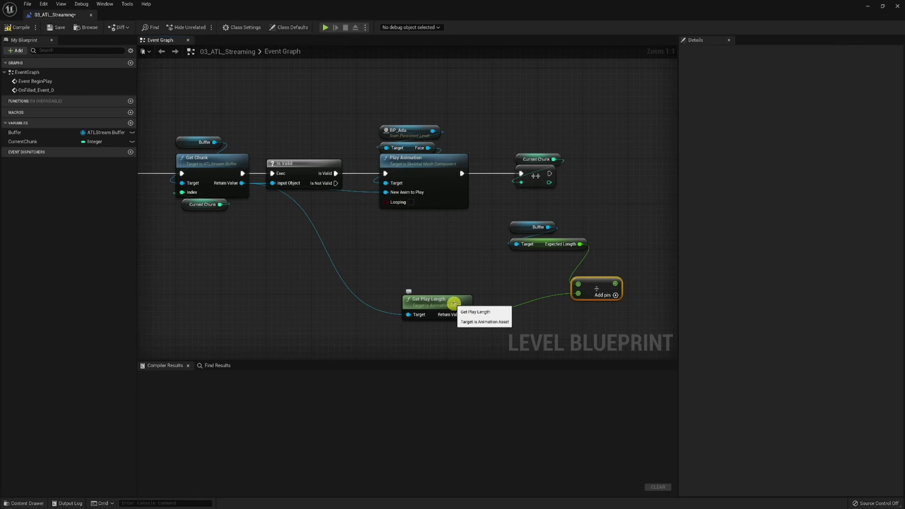
right_drag(641, 256, 538, 251)
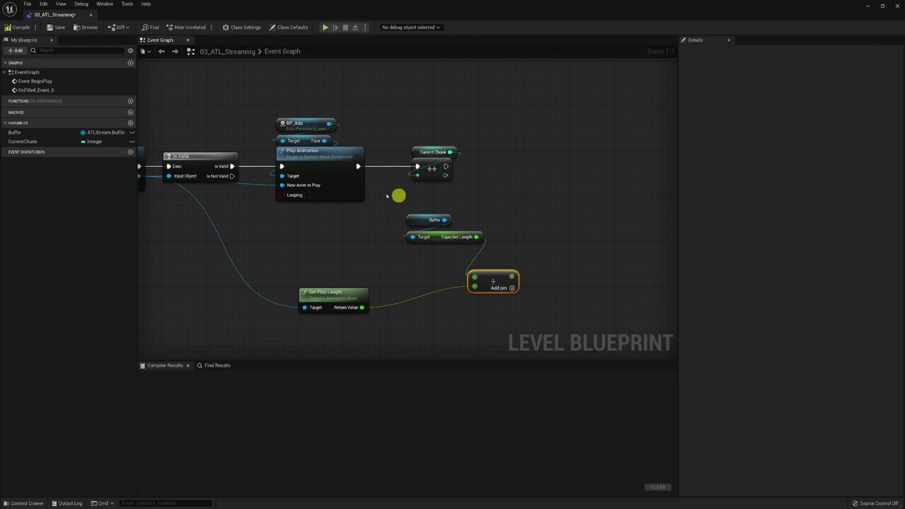
Compare the incremented CurrentChunk < the division result and drive a Branch with it.
drag(454, 176, 545, 177)
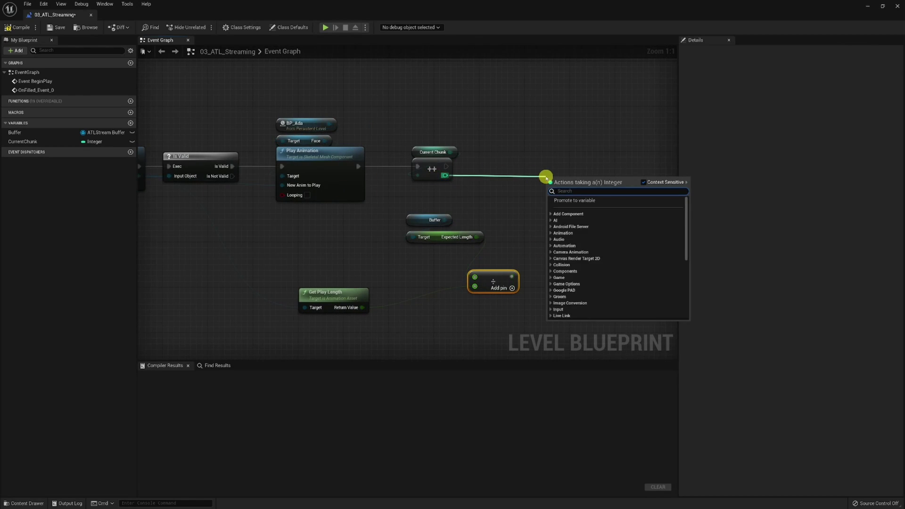
text(<)
key(Return)
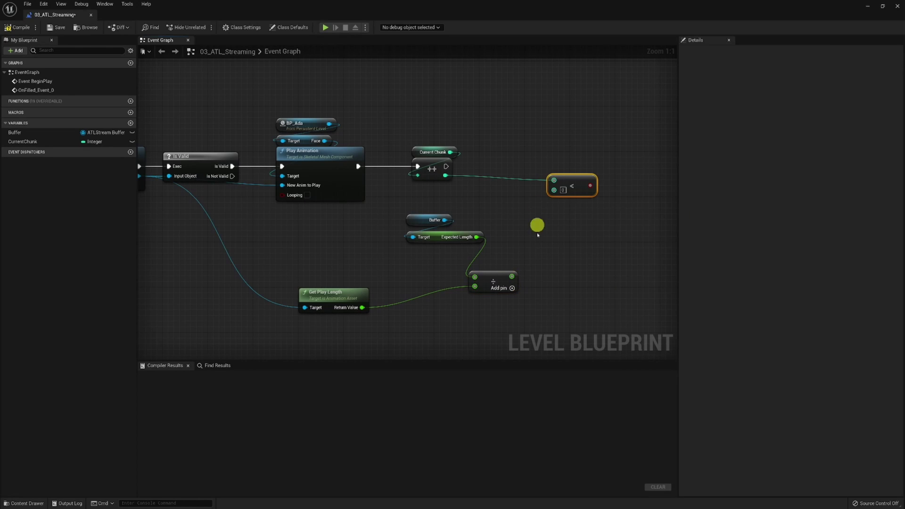
drag(512, 276, 555, 190)
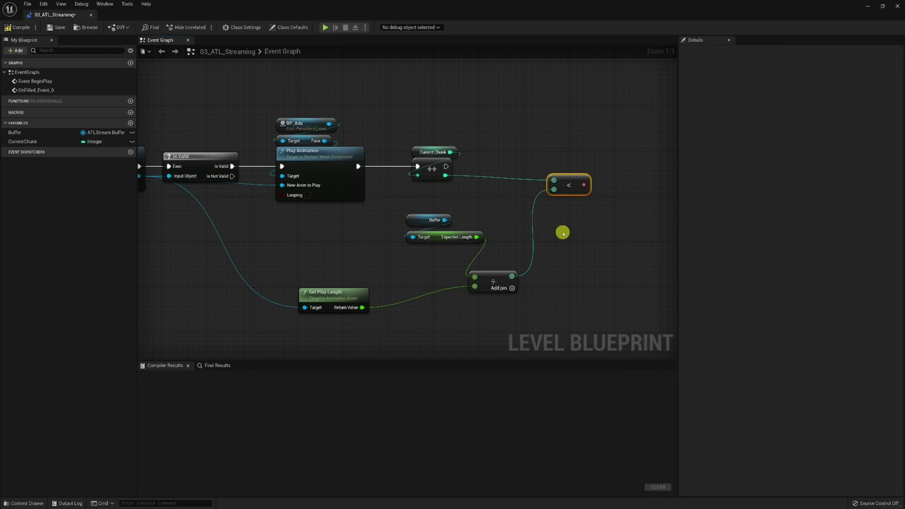
right_drag(612, 200, 540, 251)
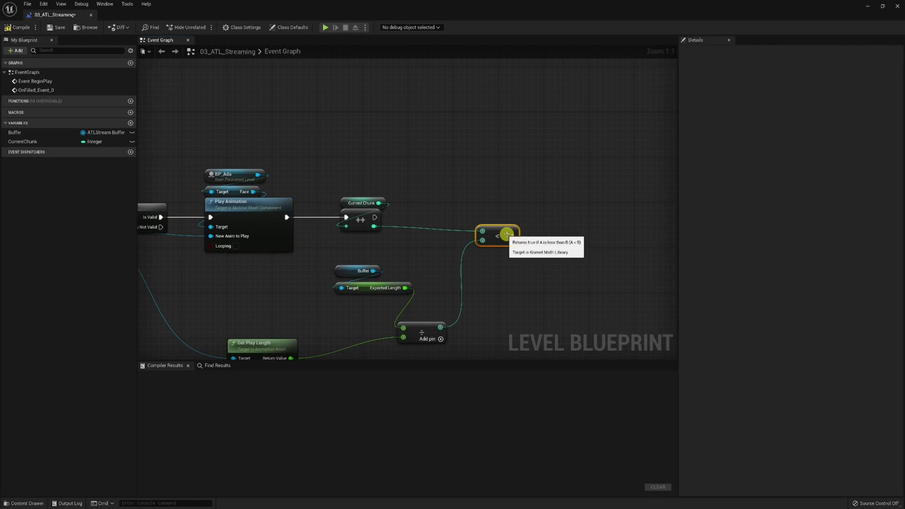
drag(512, 236, 544, 214)
text(branch)
key(Return)
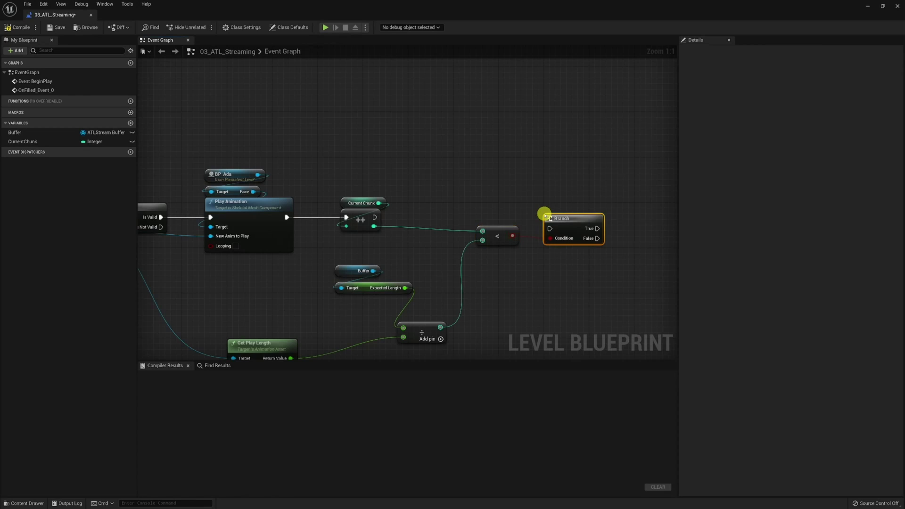
Add a play-length Delay on the Branch's True path, looping Completed back to Get Chunk.
drag(382, 218, 625, 218)
text(delay)
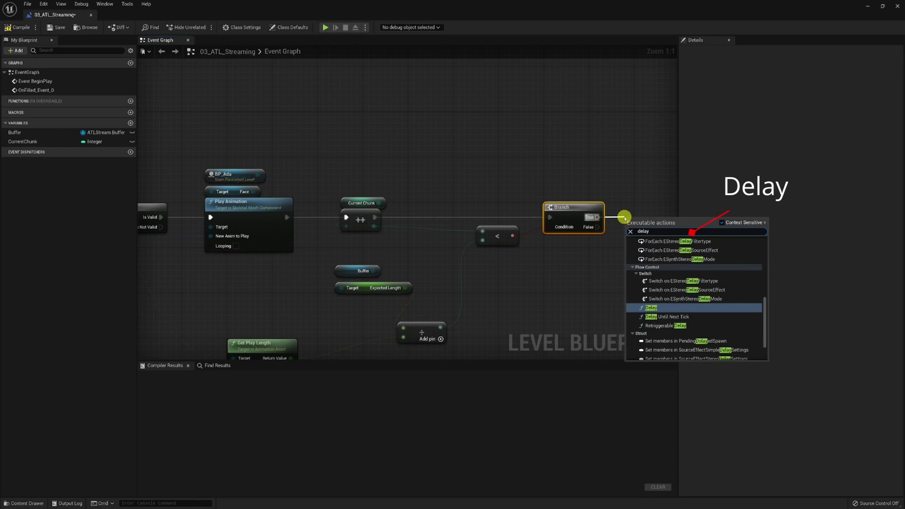
key(Return)
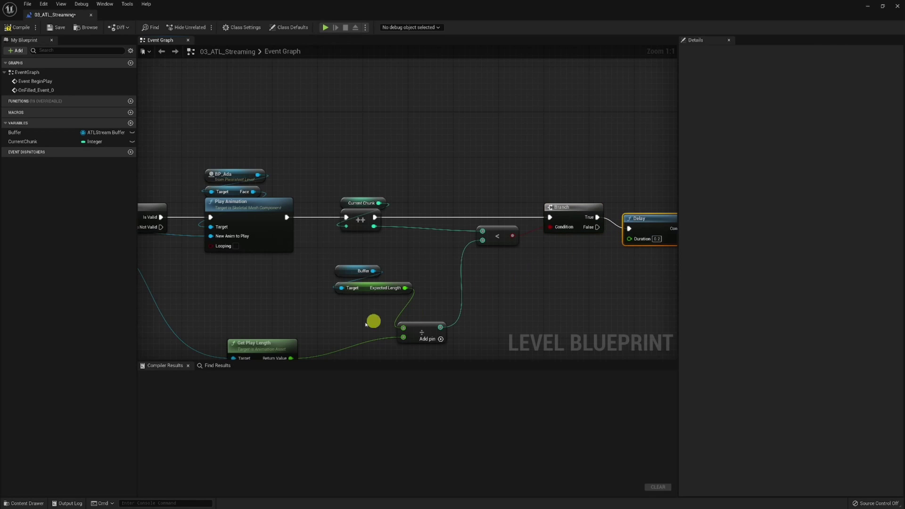
drag(289, 358, 630, 230)
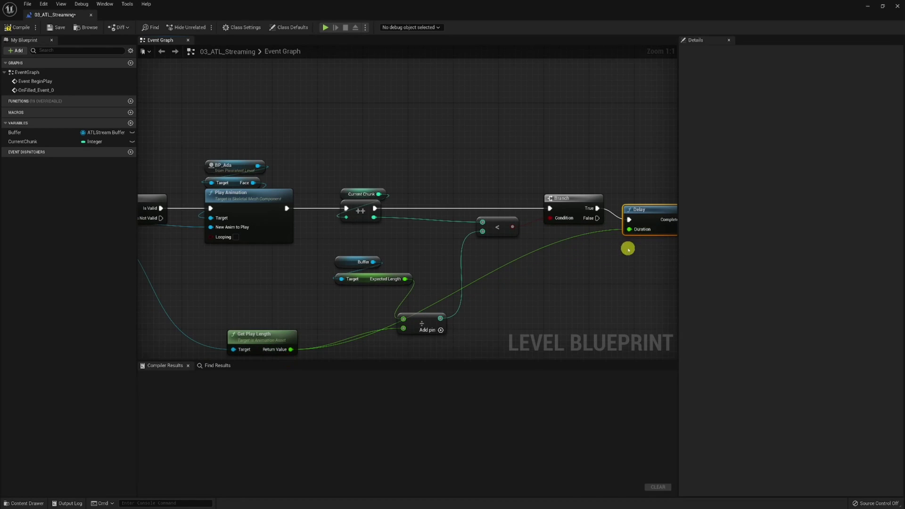
right_drag(642, 246, 557, 269)
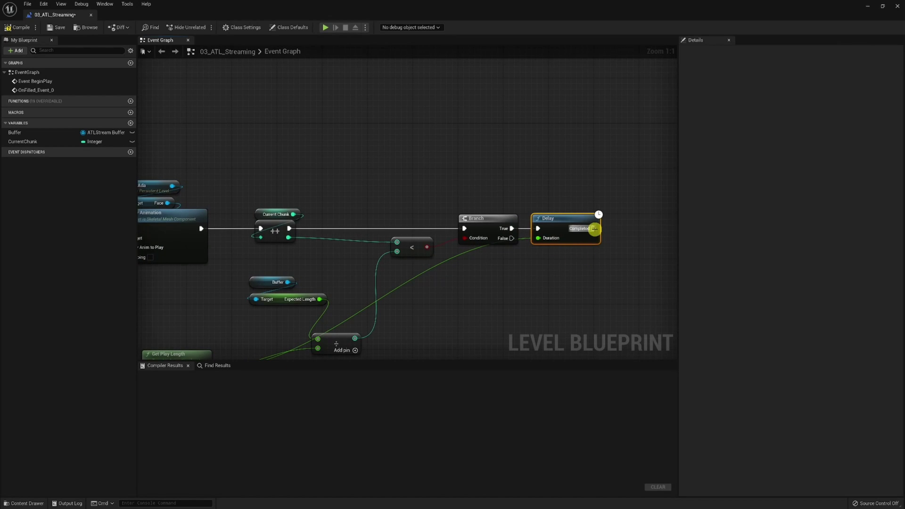
drag(594, 229, 370, 276)
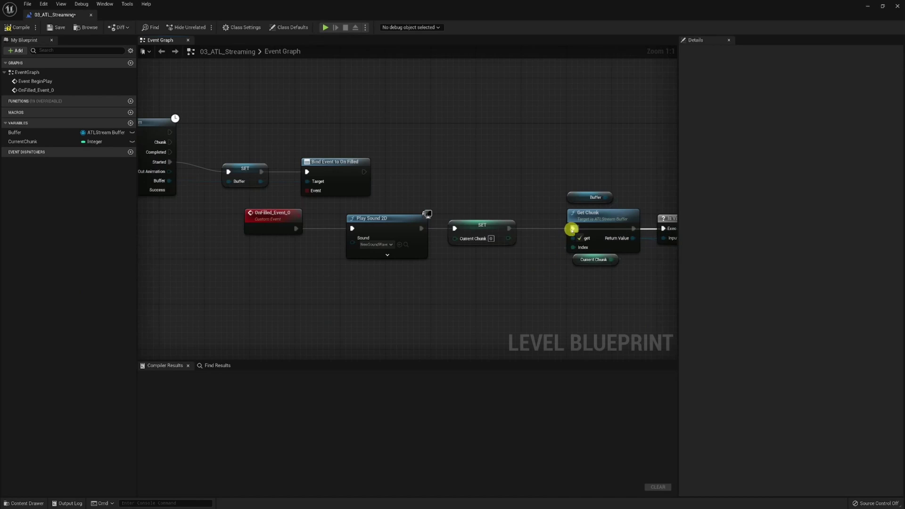
Route the loop-back wire above the nodes using two reroute points.
right_drag(619, 292, 65, 285)
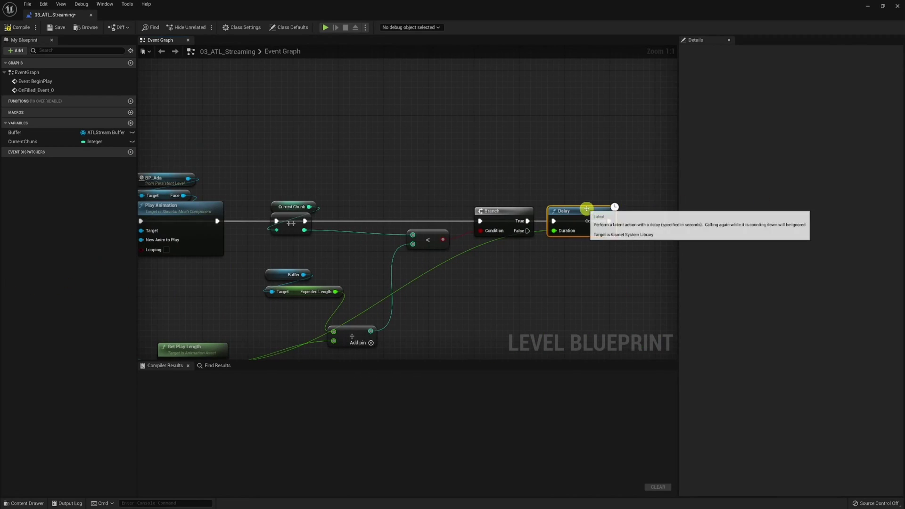
drag(586, 208, 596, 164)
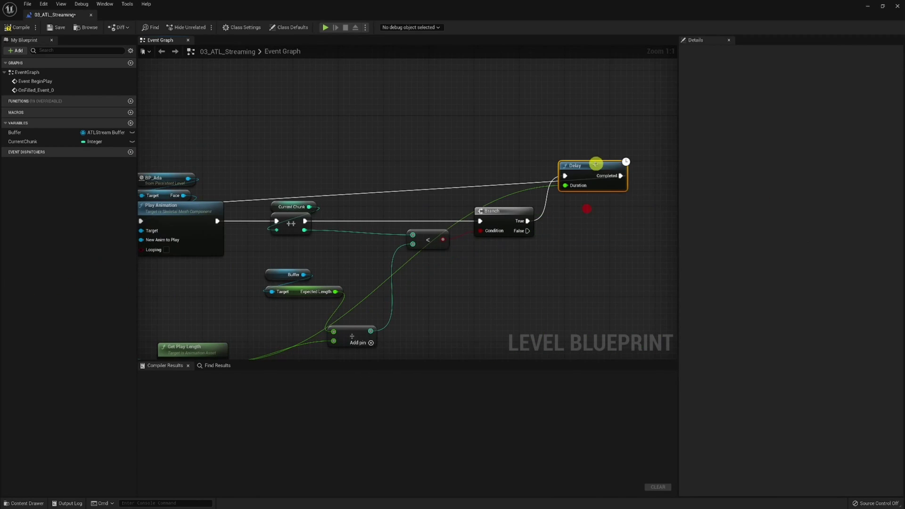
double_click(511, 185)
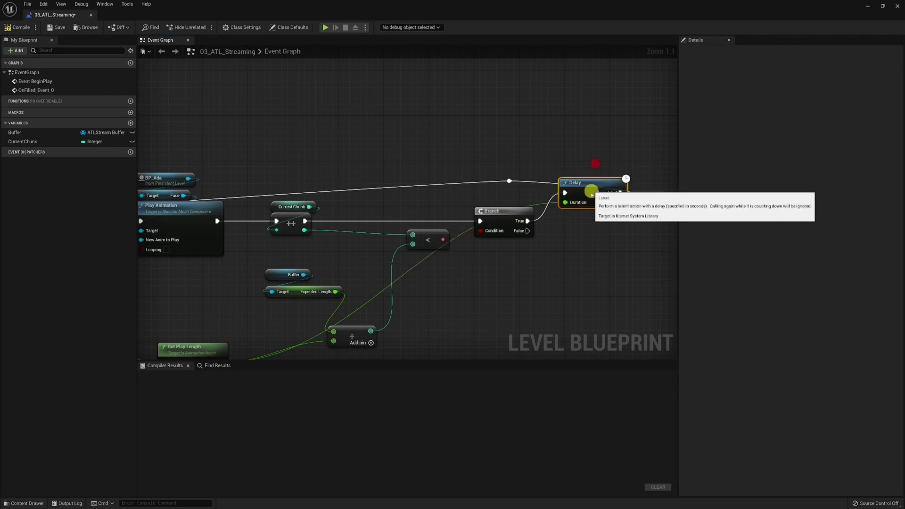
drag(597, 167, 592, 213)
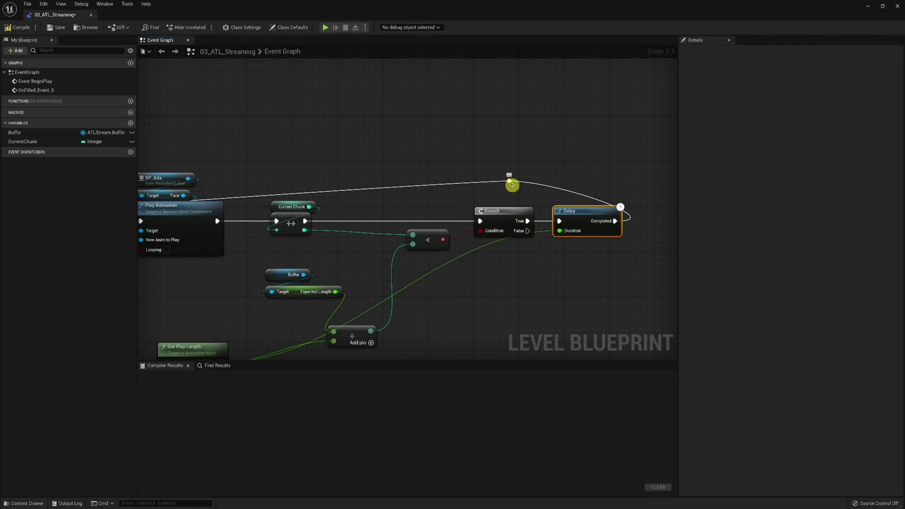
drag(512, 186, 639, 116)
double_click(362, 151)
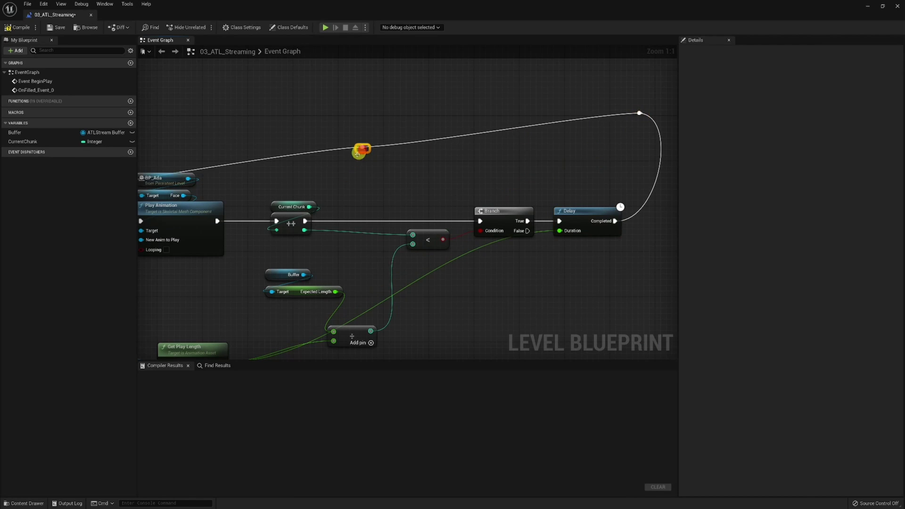
right_drag(347, 164, 626, 162)
drag(642, 163, 185, 132)
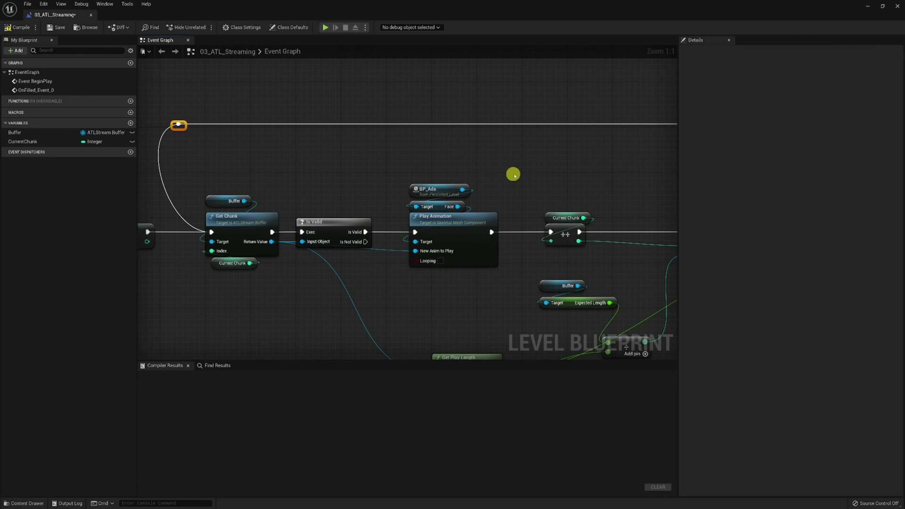
right_drag(447, 159, 502, 94)
scroll(523, 133, down, 3)
right_drag(557, 188, 710, 233)
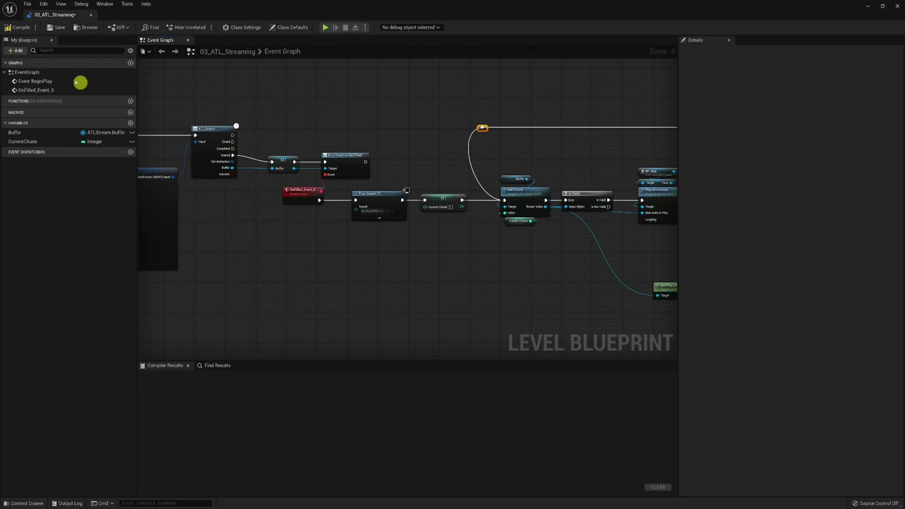
Round the division with Ceil into the < node's second input and recompile without errors.
click(19, 28)
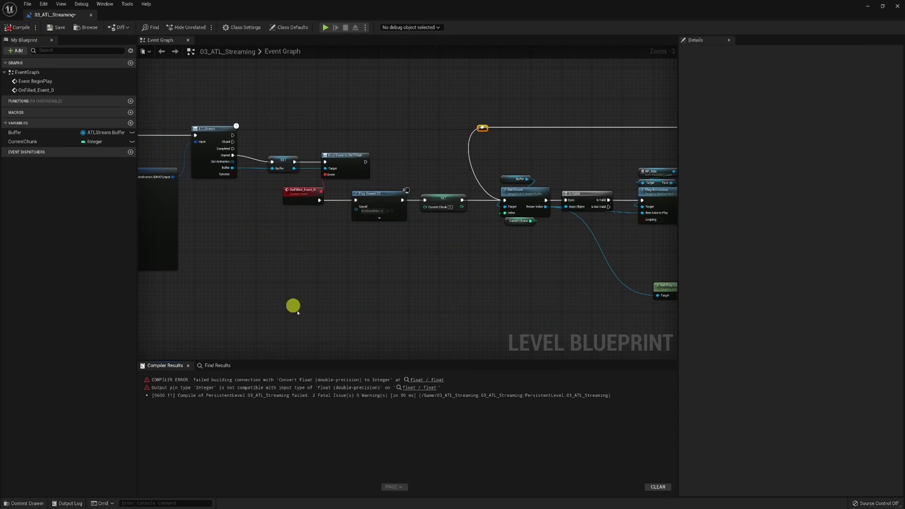
double_click(263, 379)
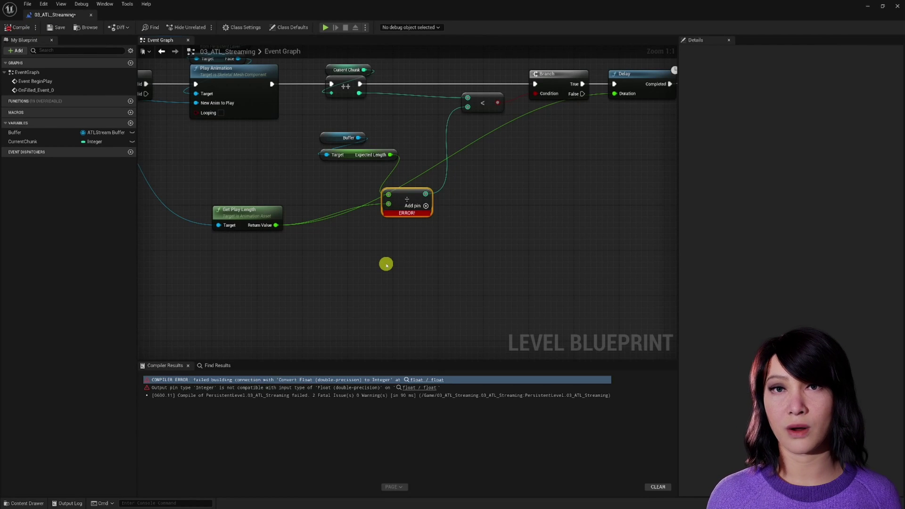
mouse_move(425, 192)
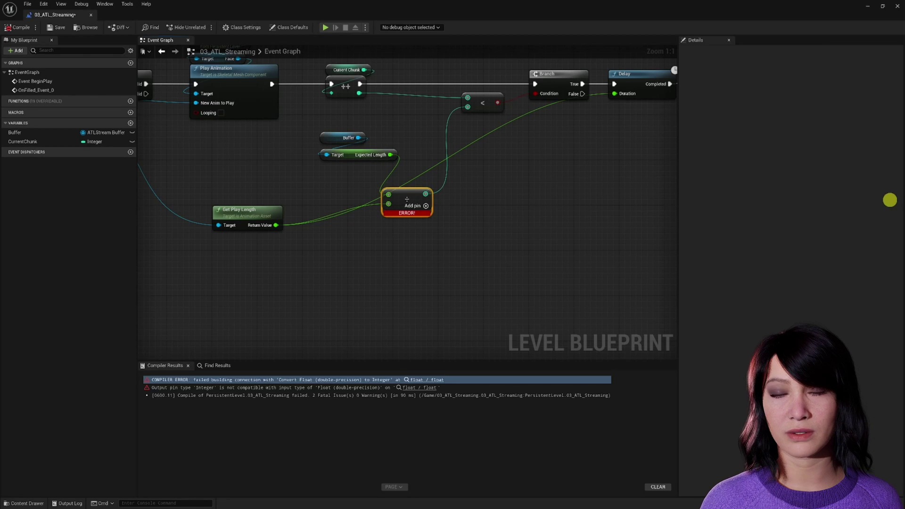
drag(426, 194, 462, 194)
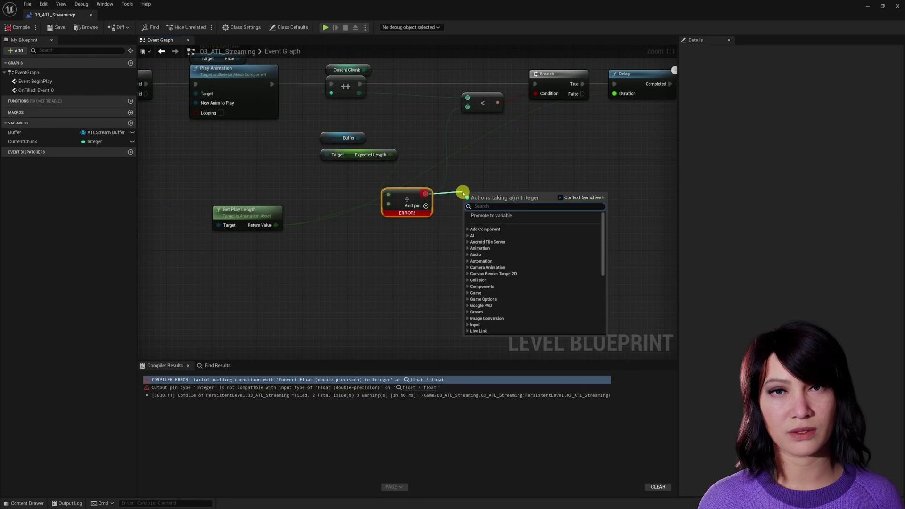
text(ceil)
key(BackSpace)
key(BackSpace)
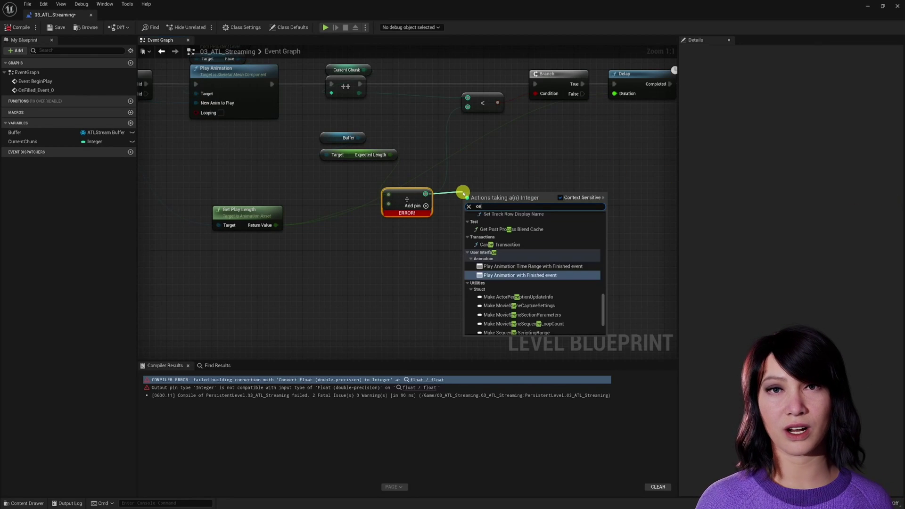
click(514, 132)
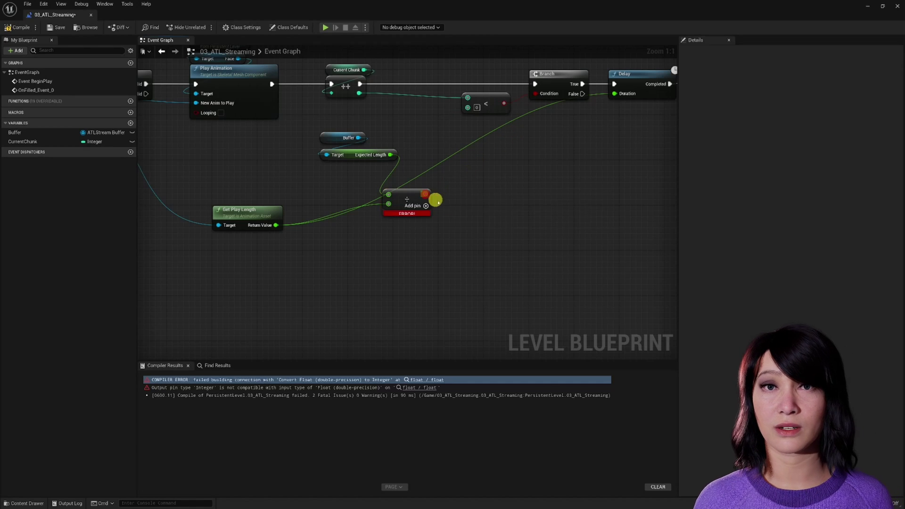
drag(425, 197, 458, 201)
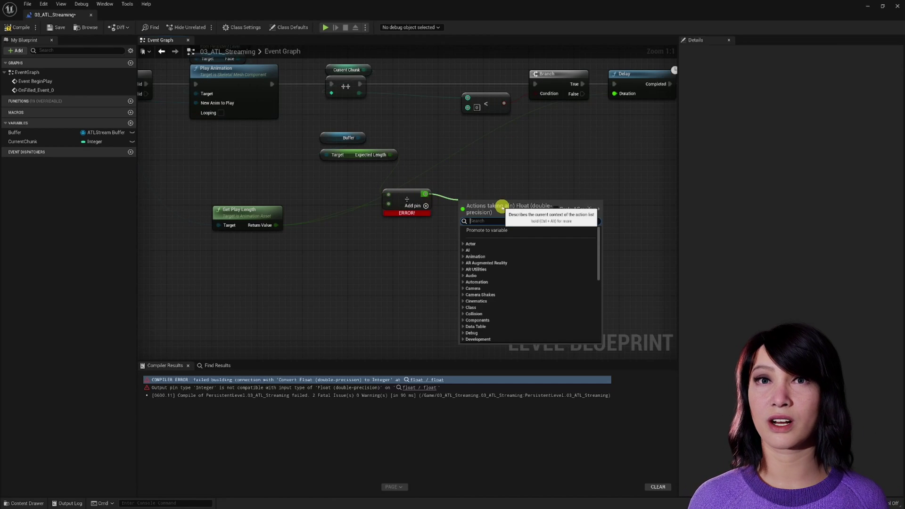
text(ceil)
key(Return)
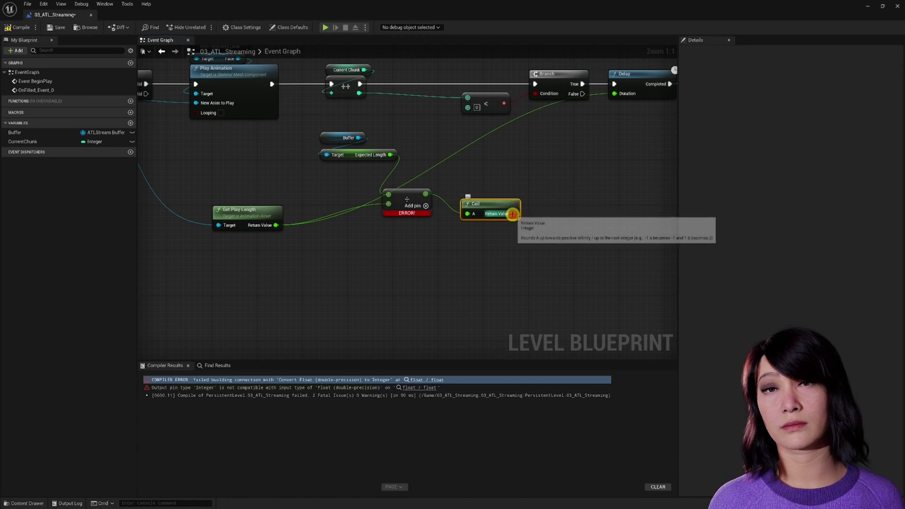
drag(513, 215, 468, 107)
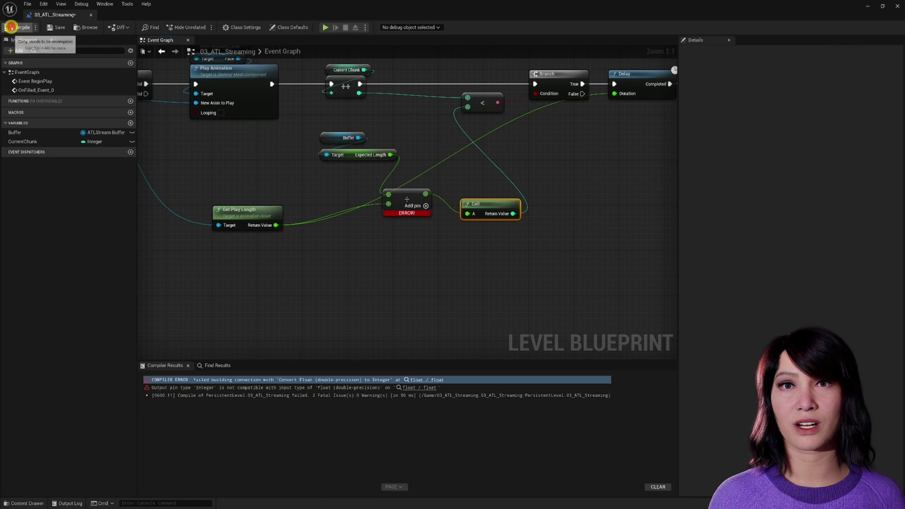
click(10, 27)
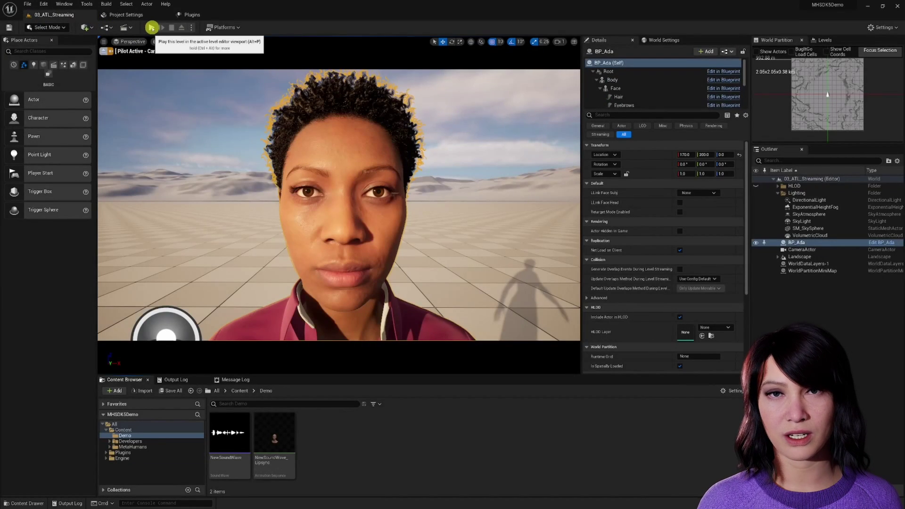
Play the 03_ATL_Streaming level to watch Ada lip-sync.
click(152, 28)
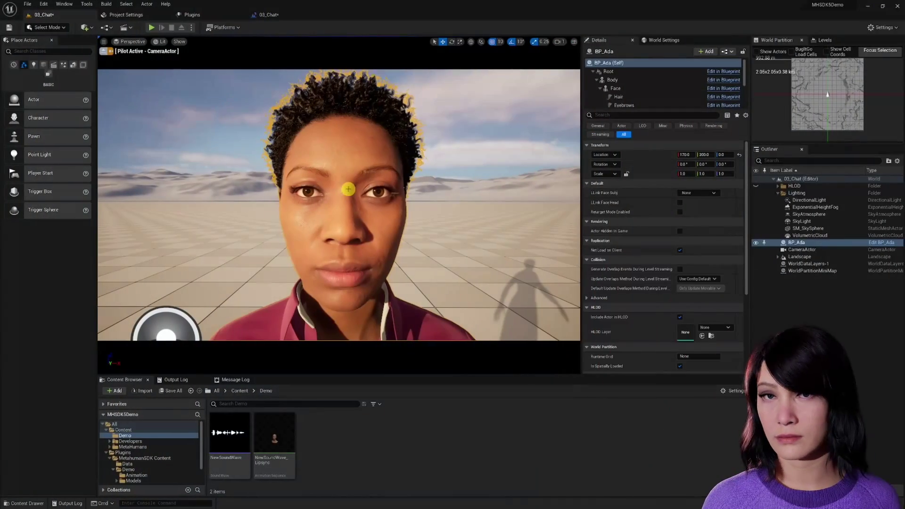
On BeginPlay in the 03_Chat graph, add Create Widget with class WBP_Demo_Chat.
click(257, 17)
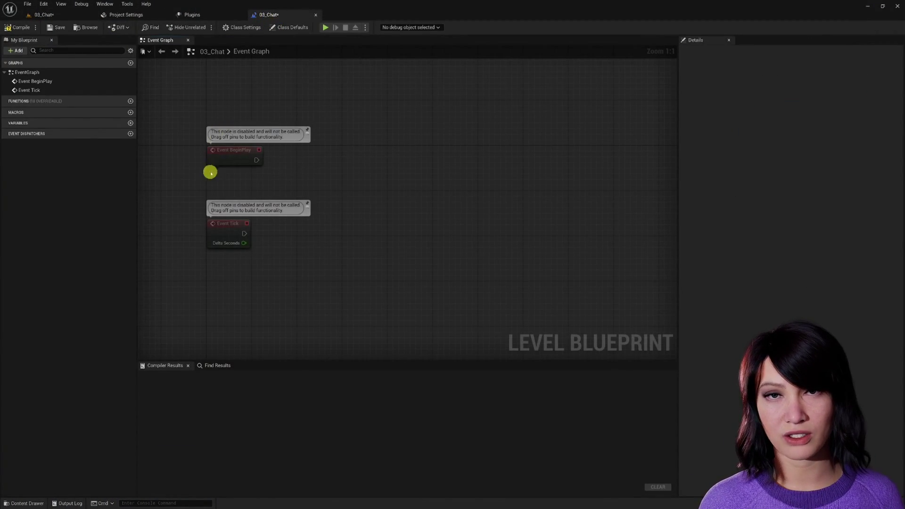
drag(257, 160, 288, 161)
text(cretae)
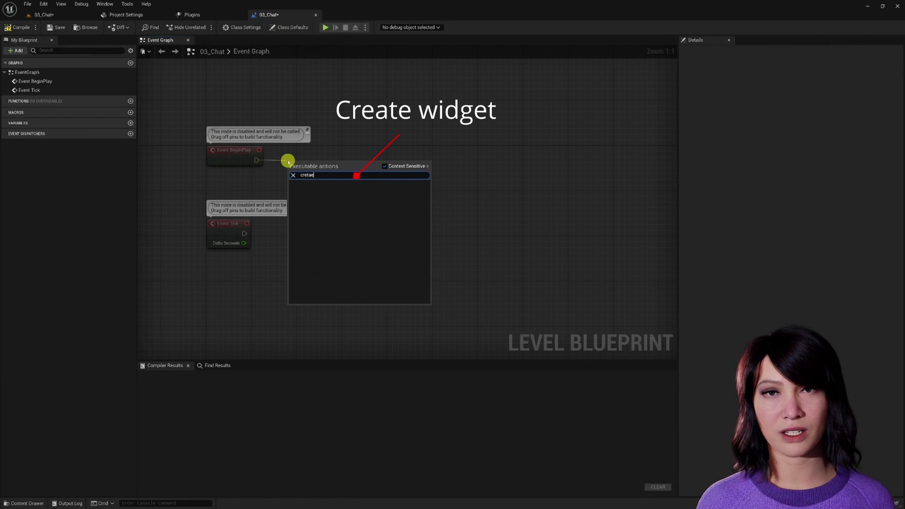
key(ctrl+a)
text(create)
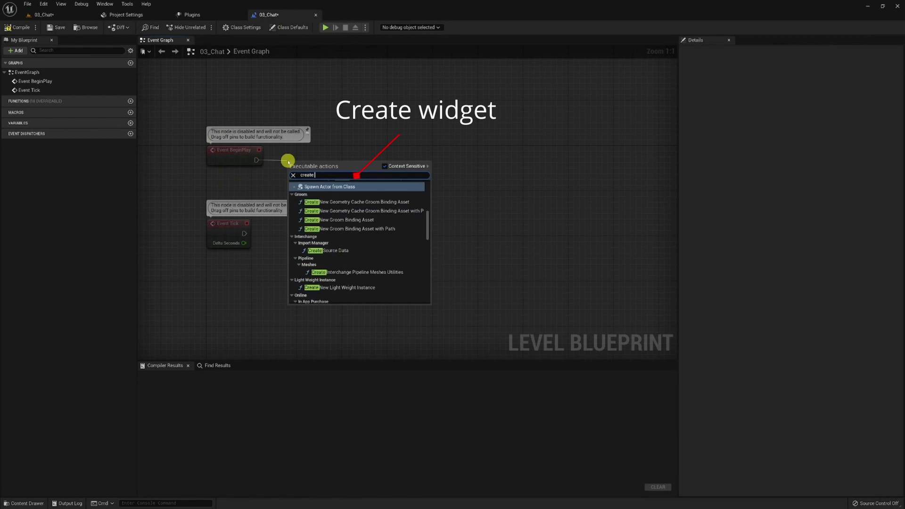
text( wid)
key(Return)
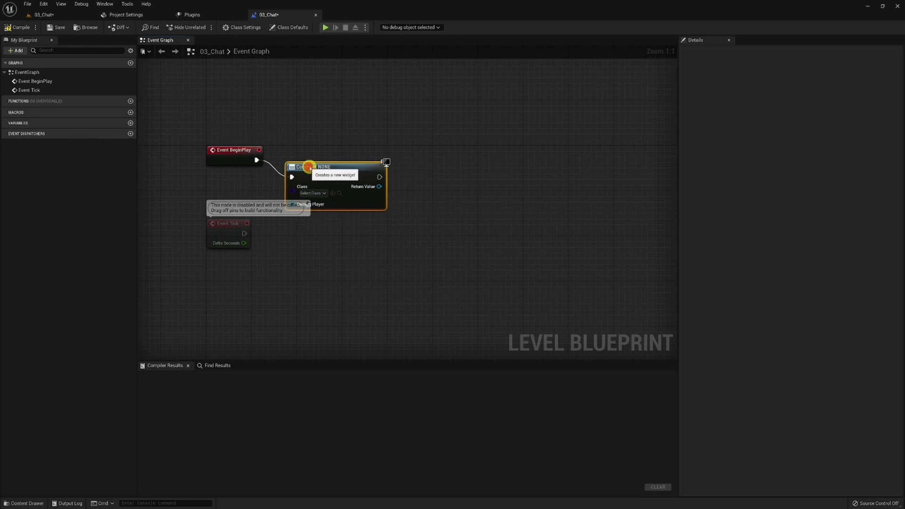
drag(309, 168, 333, 150)
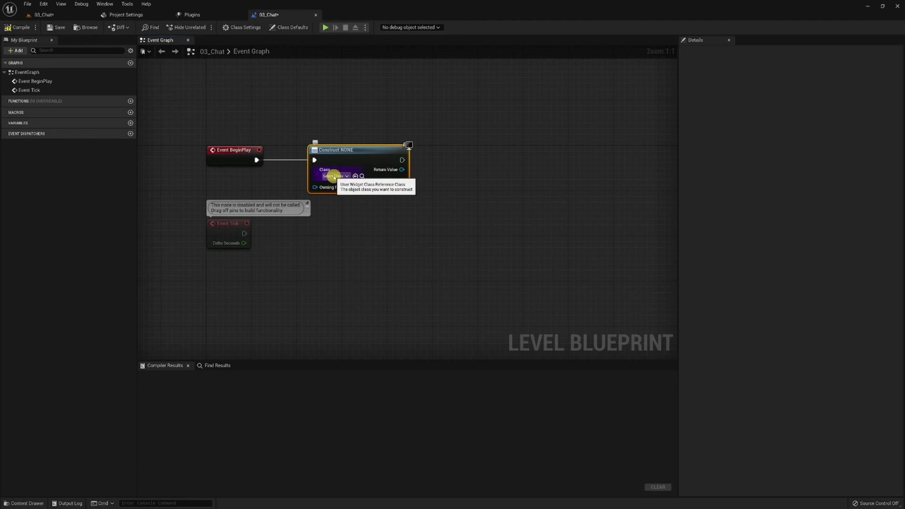
click(334, 176)
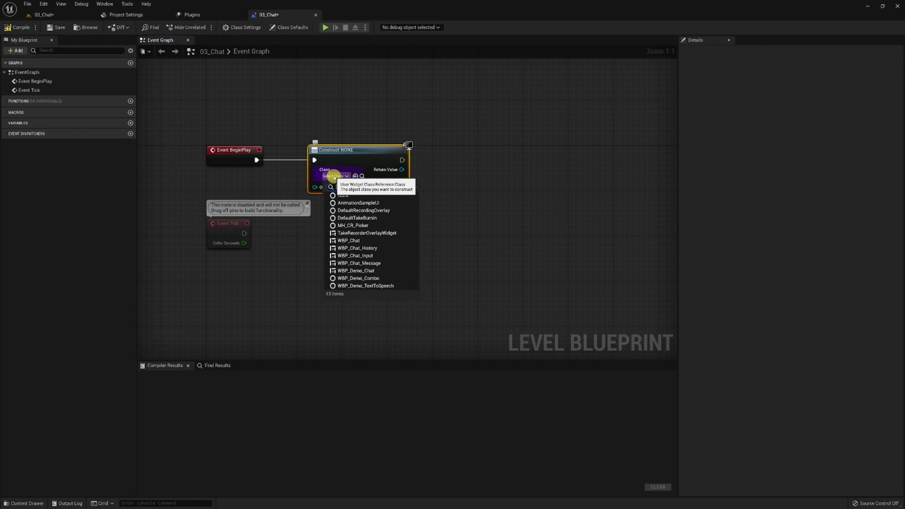
text(wbp)
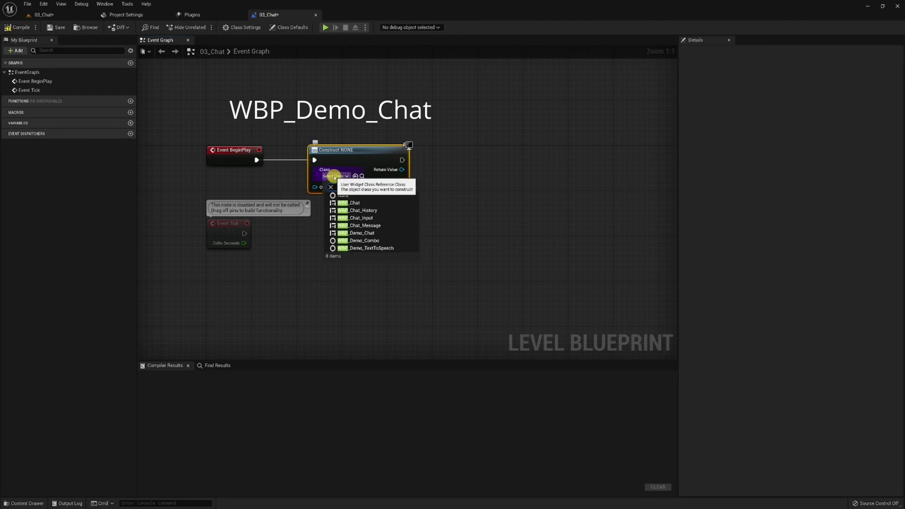
click(370, 234)
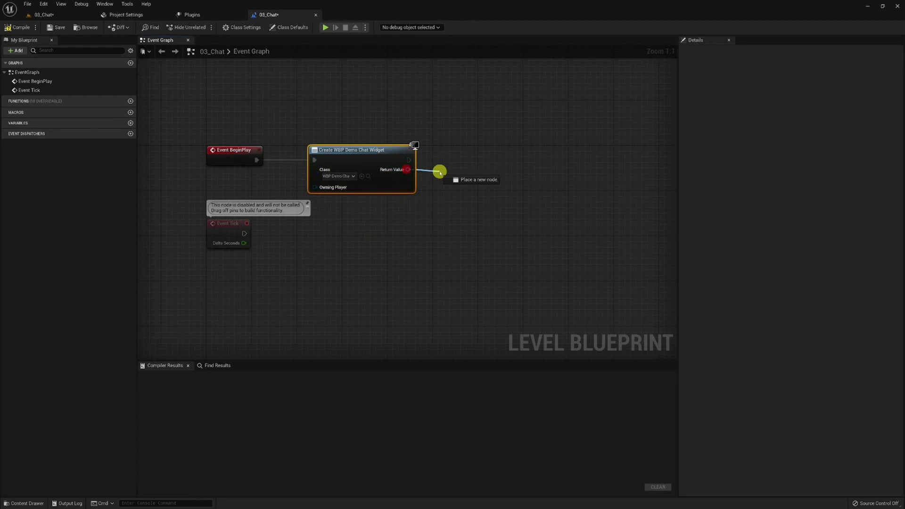
Add the widget to the viewport and bind a custom event to its On Send.
drag(440, 173, 440, 172)
text(add t)
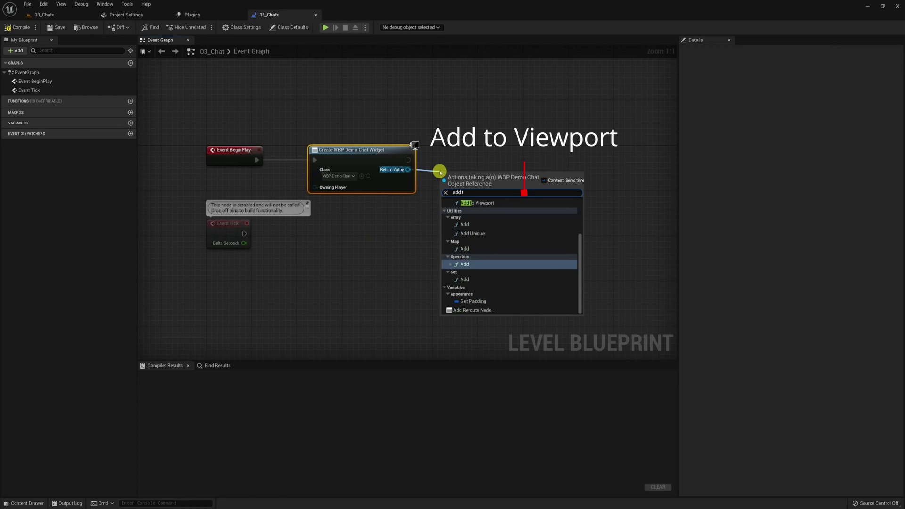
click(477, 203)
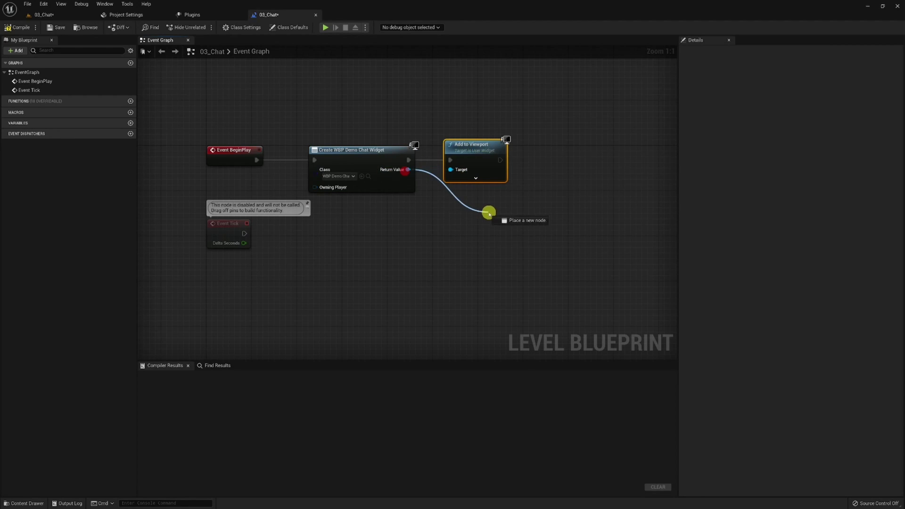
drag(489, 213, 490, 214)
text(assi)
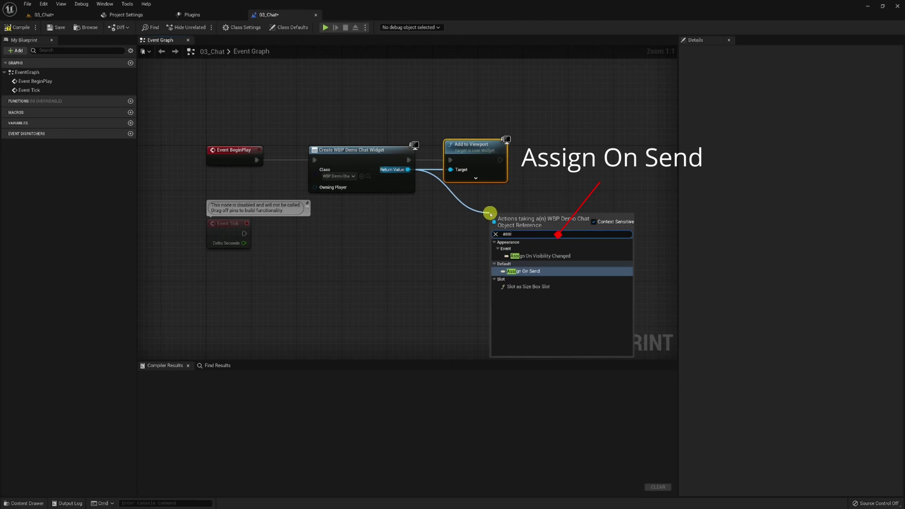
click(522, 272)
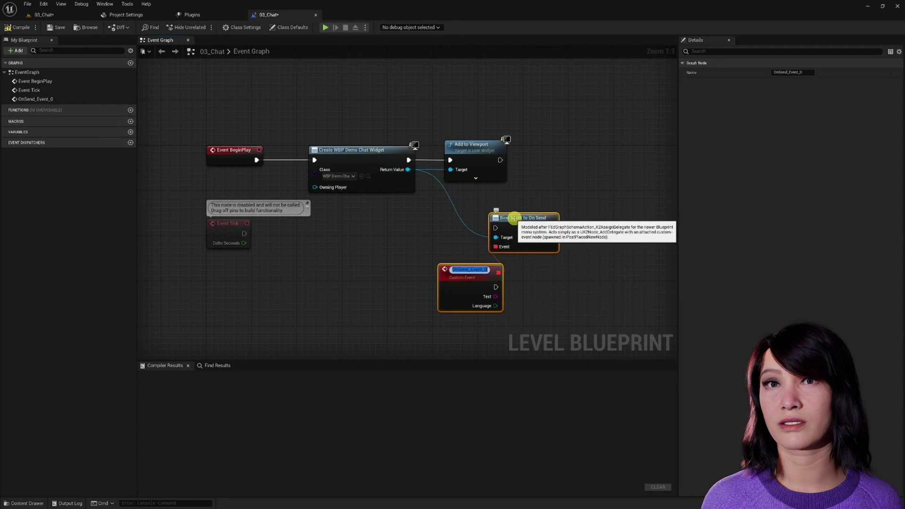
Chain the On Send binding and its event after Add to Viewport.
drag(206, 146, 547, 178)
drag(500, 159, 533, 291)
drag(513, 215, 604, 147)
right_drag(602, 183, 501, 232)
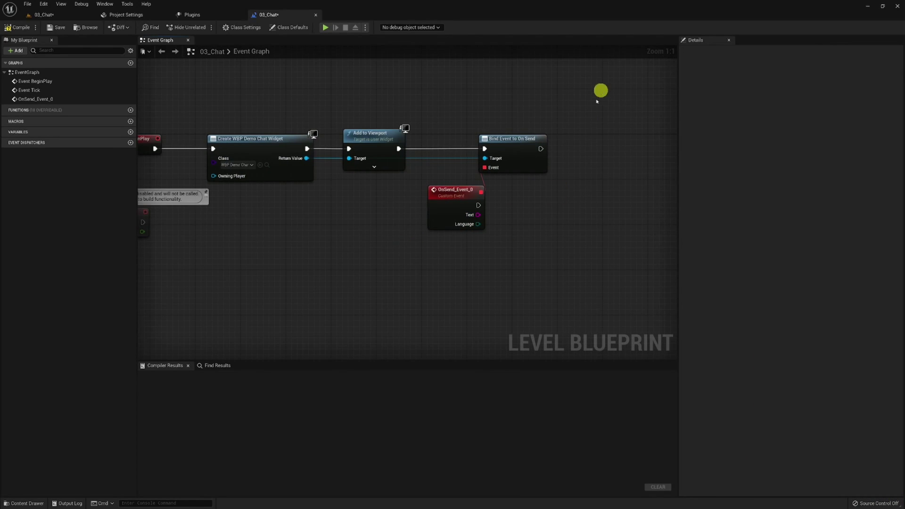
Call Chat Bot on the MetahumanSDKAPIManager with a Make MetahumanSDKChatInput fed by the sent text.
right_click(548, 226)
text(metahum)
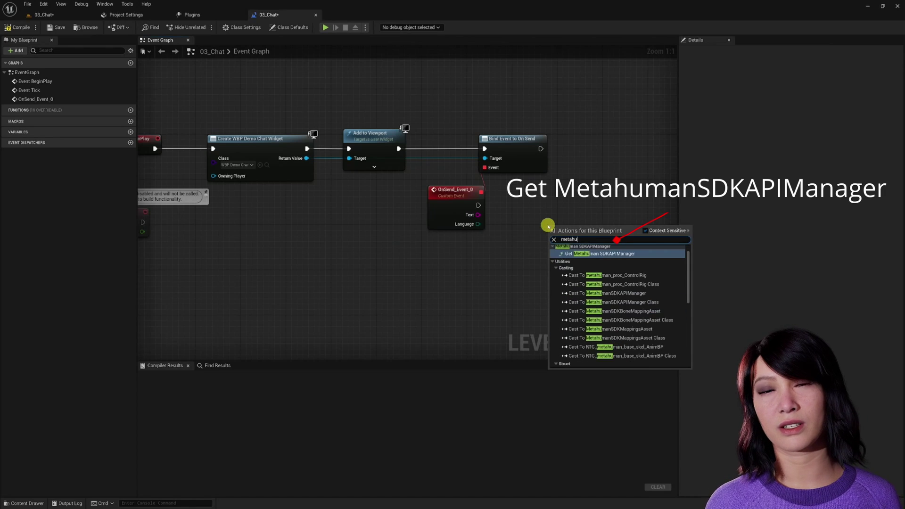
click(607, 255)
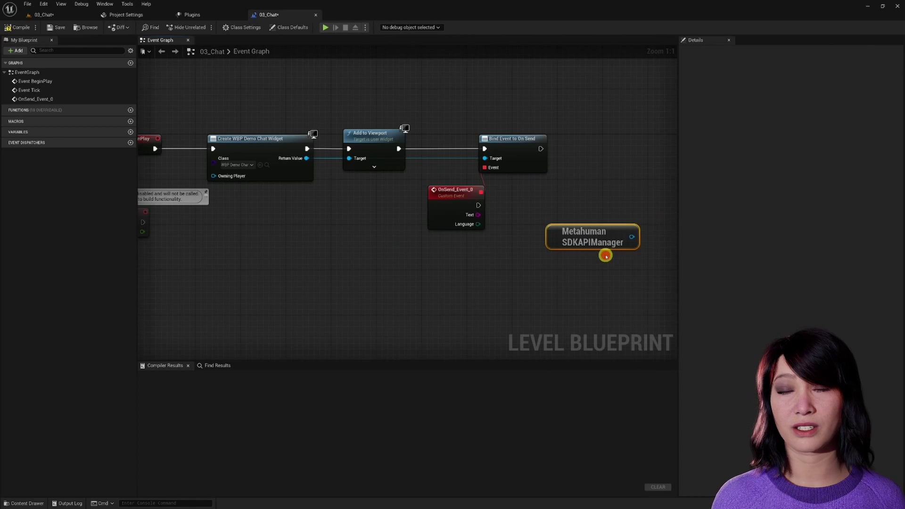
drag(635, 234, 623, 273)
text(chat)
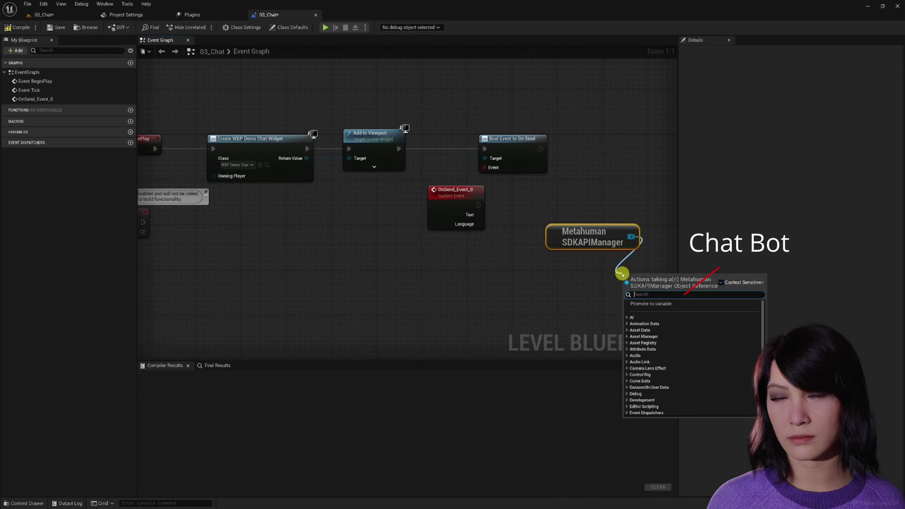
click(649, 310)
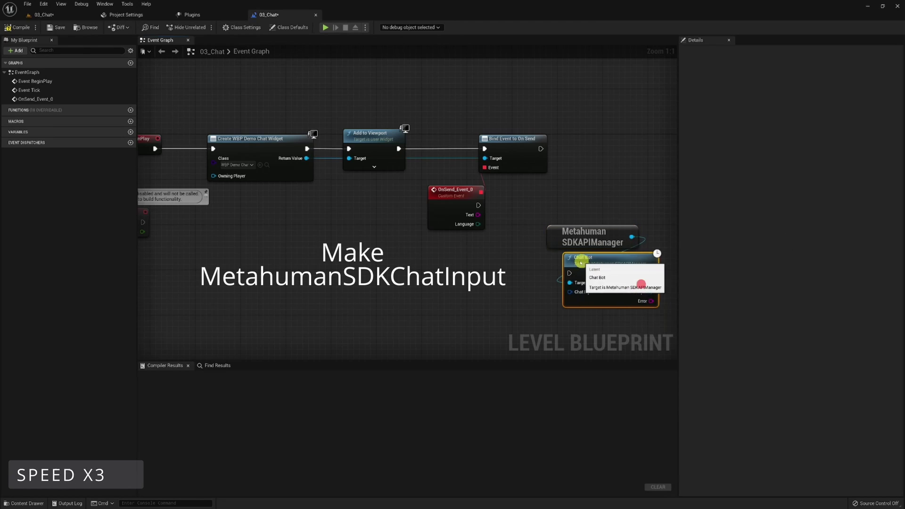
drag(553, 292, 535, 299)
click(556, 320)
drag(584, 262, 583, 234)
shift+click(567, 304)
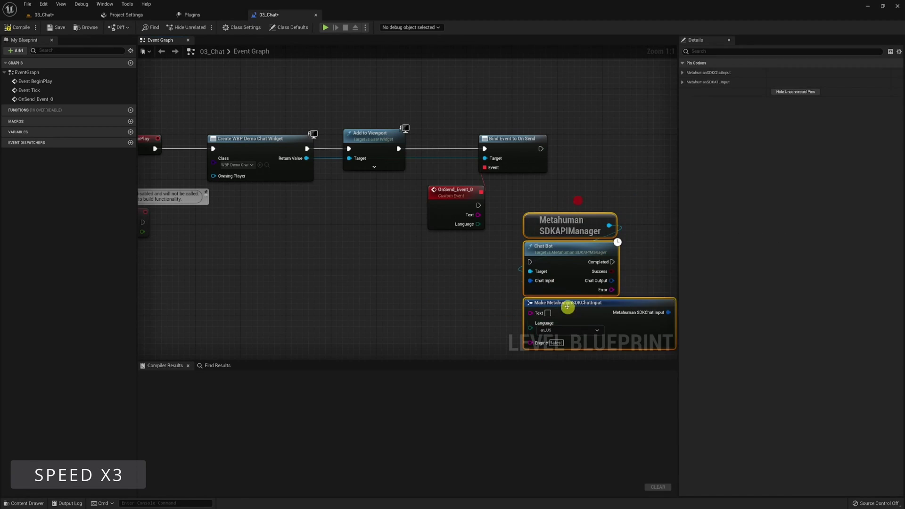
drag(567, 304, 607, 191)
drag(570, 150, 570, 149)
drag(478, 214, 572, 208)
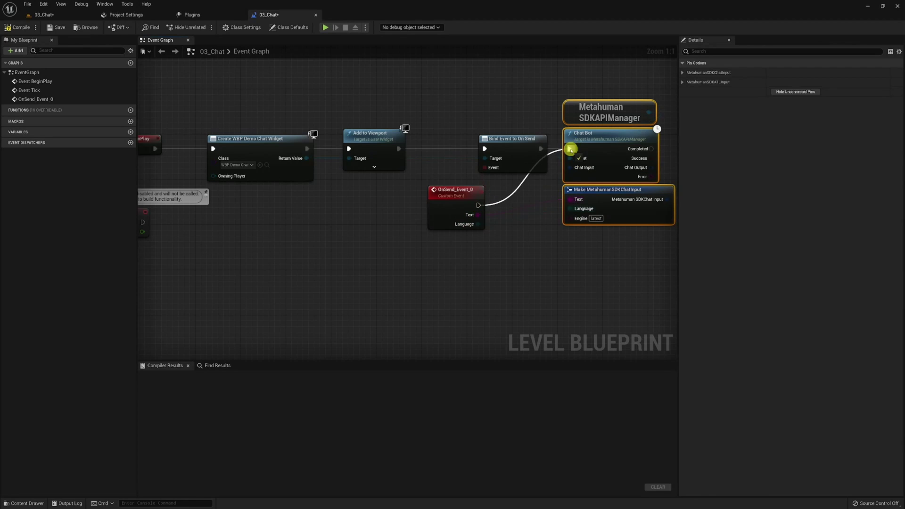
drag(586, 72, 592, 96)
Branch on the Chat Bot result and pass the broken-out reply text into Text-to-Speech.
right_drag(518, 281, 303, 276)
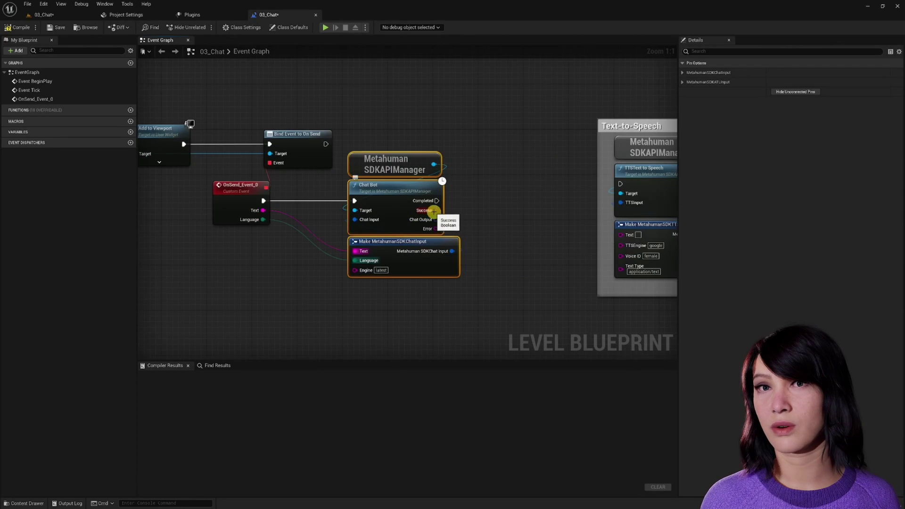
click(463, 210)
drag(435, 220, 480, 234)
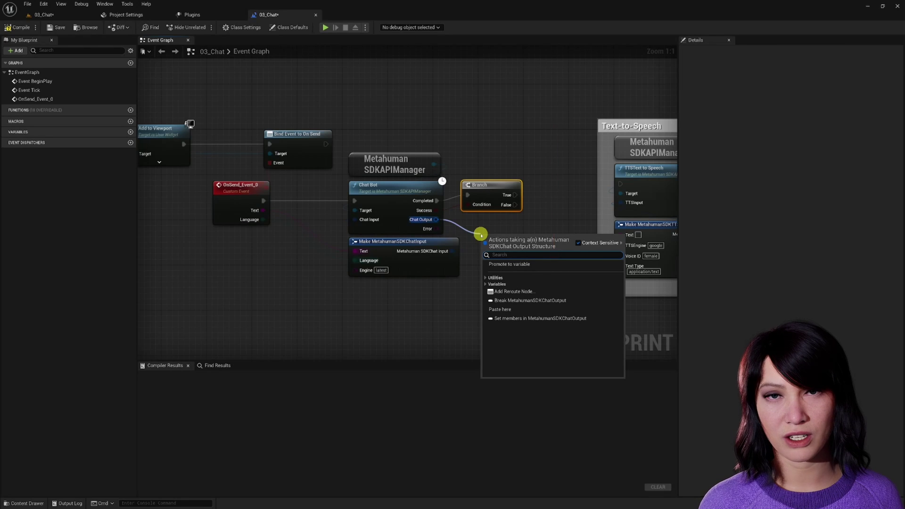
click(515, 300)
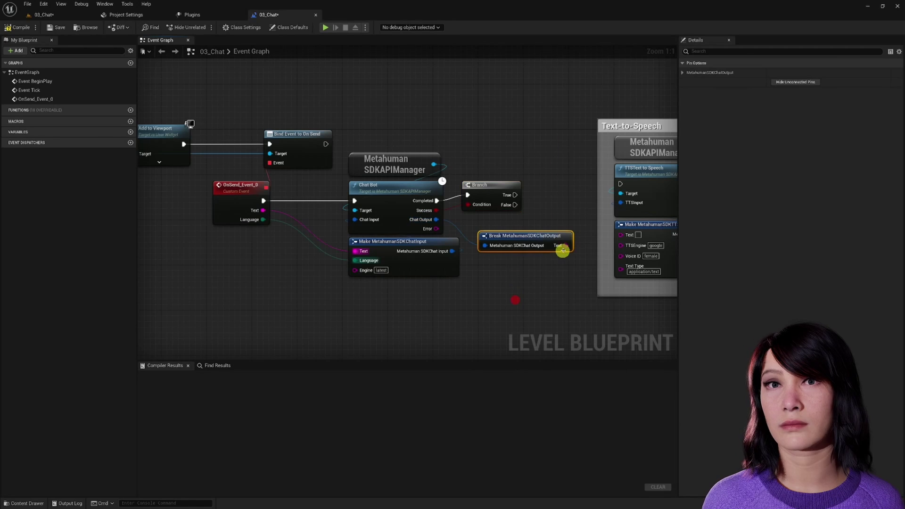
drag(597, 241, 620, 235)
drag(515, 195, 621, 184)
Compile the 03_Chat level blueprint and return to the level editor.
right_drag(599, 203, 252, 191)
right_drag(644, 177, 297, 263)
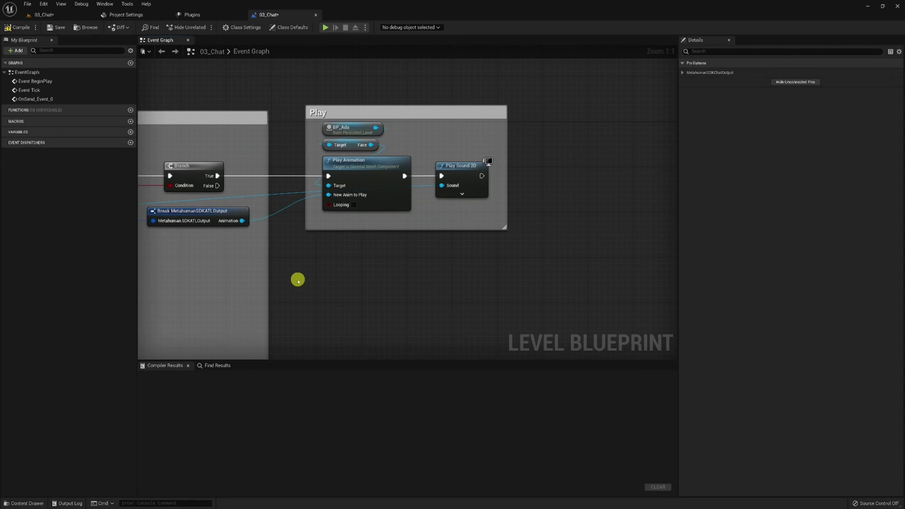
right_drag(192, 276, 647, 241)
click(19, 29)
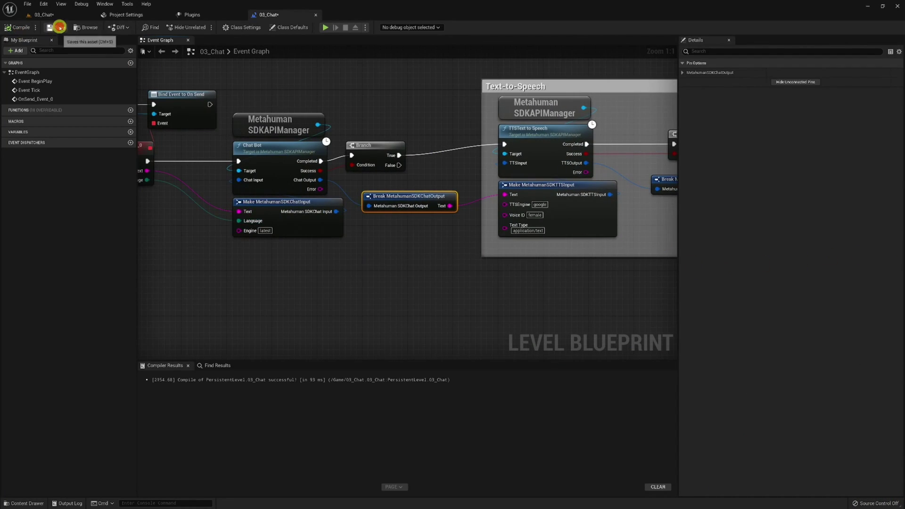
click(41, 14)
Play the 03_Chat level and focus the chat prompt to enter a message.
click(152, 29)
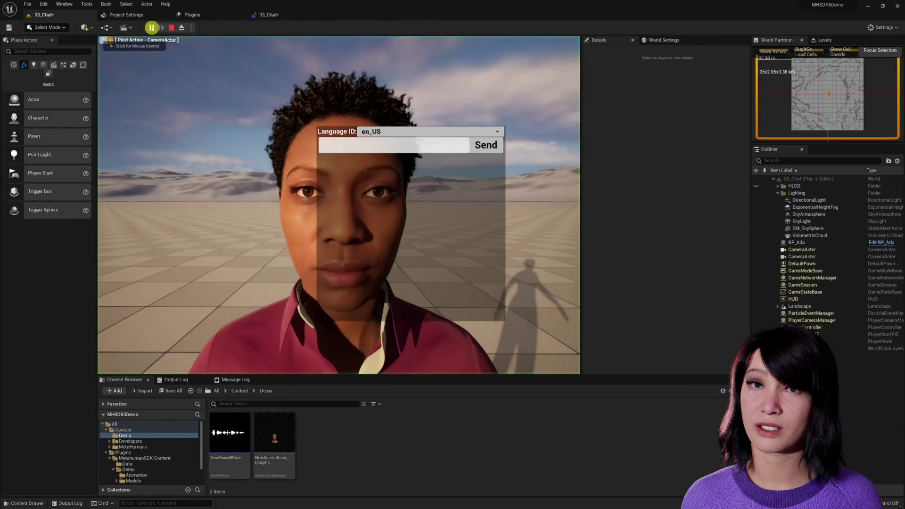
click(370, 146)
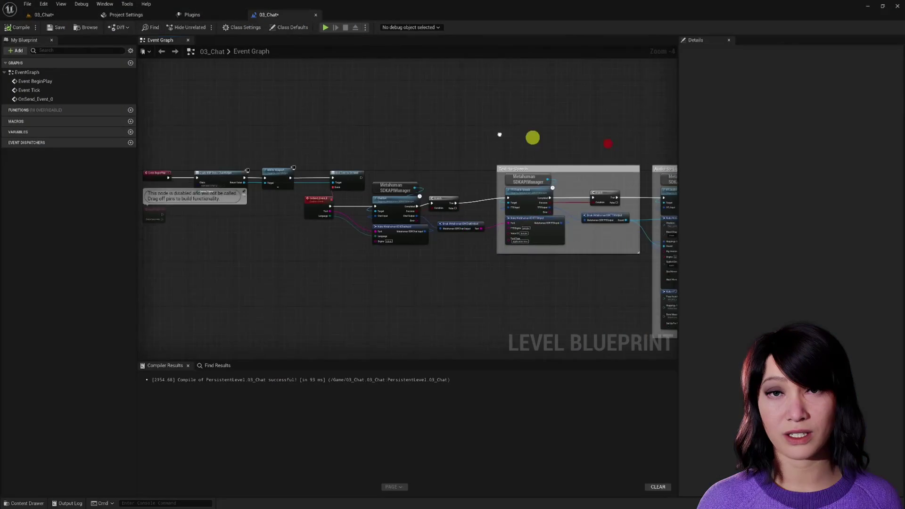
Frame the chat, Text-to-Speech and Audio-to-Lipsync groups and make room below the existing graph.
scroll(271, 219, up, 4)
drag(445, 300, 544, 107)
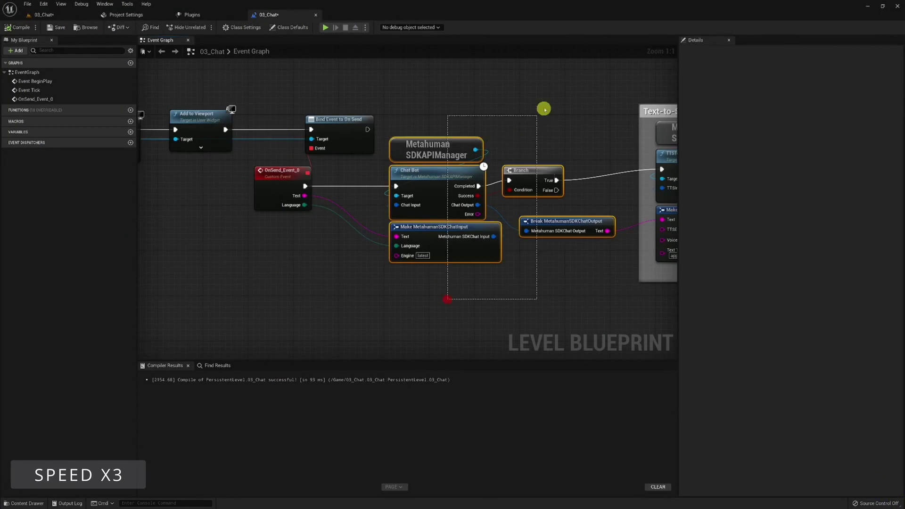
right_drag(543, 107, 318, 111)
drag(335, 91, 621, 328)
right_drag(620, 328, 246, 237)
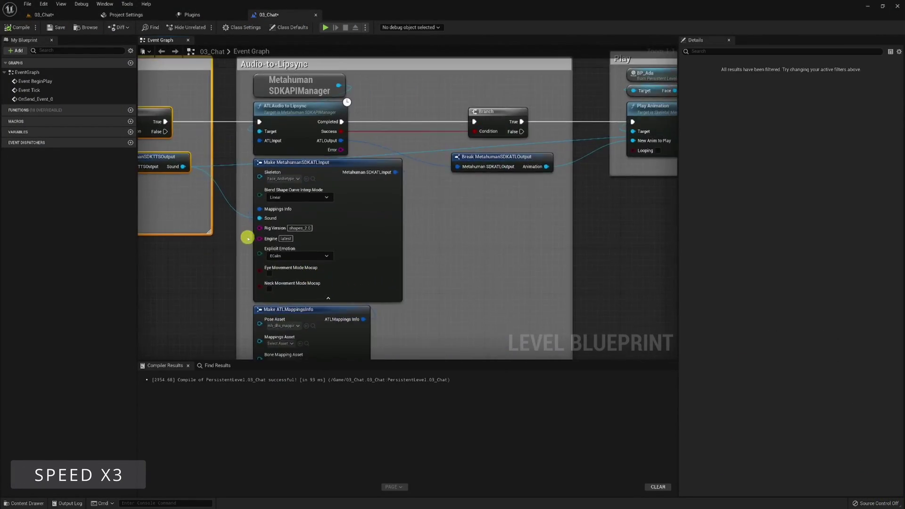
scroll(246, 236, down, 2)
drag(235, 84, 527, 317)
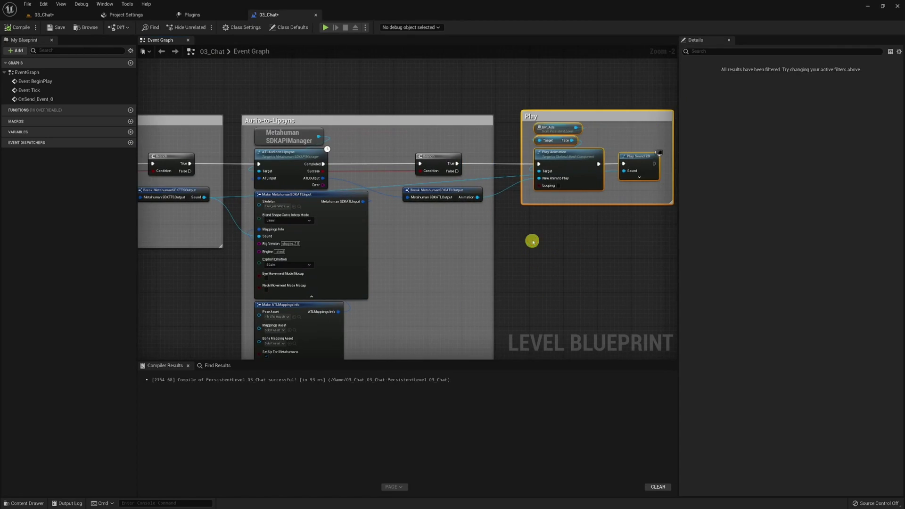
scroll(330, 290, down, 2)
right_drag(329, 290, 390, 279)
drag(207, 87, 664, 318)
click(367, 300)
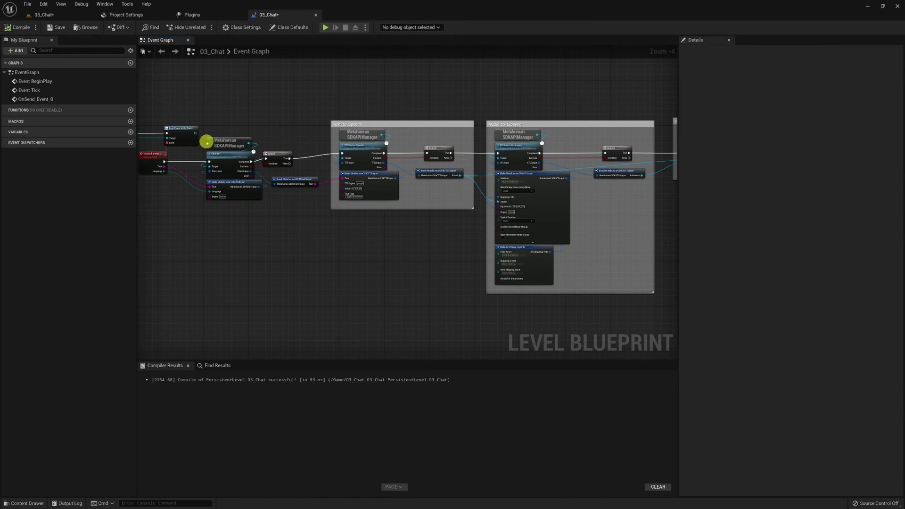
right_drag(209, 141, 217, 85)
Paste a second SDKAPIManager reference and wire its output into a new Combo node beneath it.
key(ctrl+v)
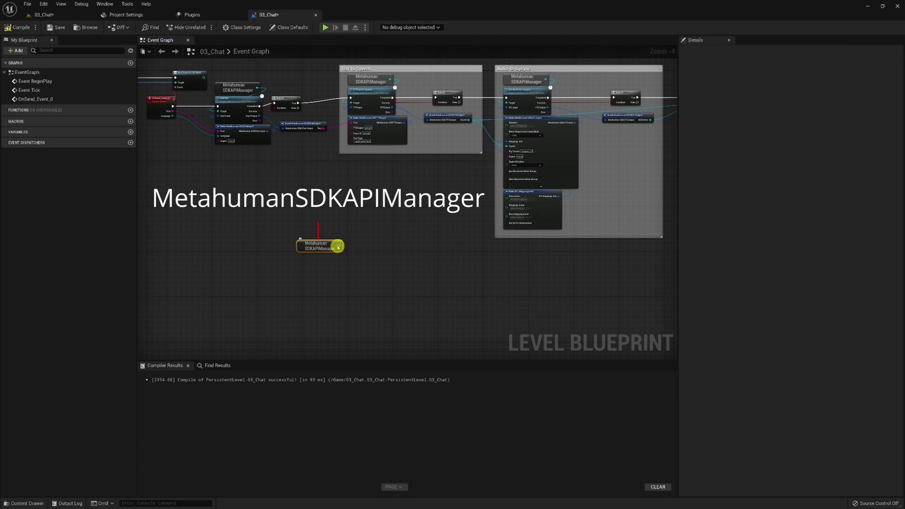
drag(338, 248, 340, 247)
drag(299, 274, 298, 274)
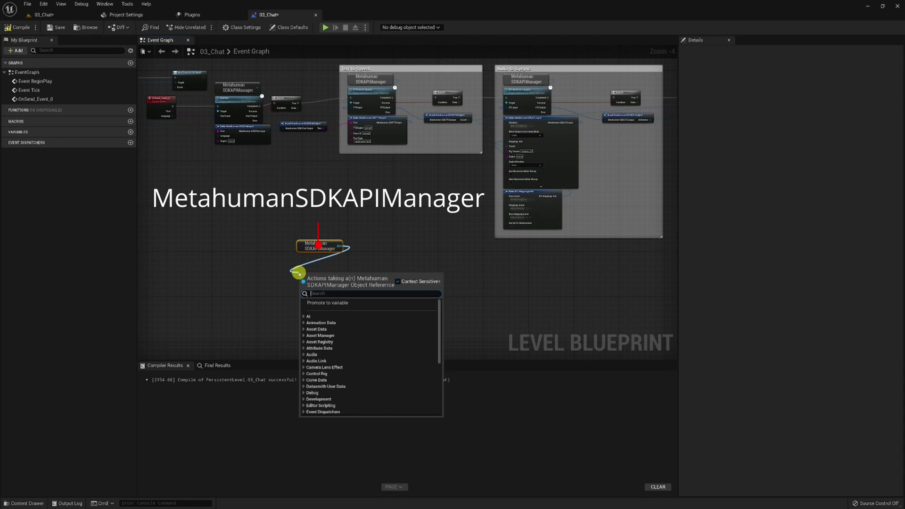
text(co)
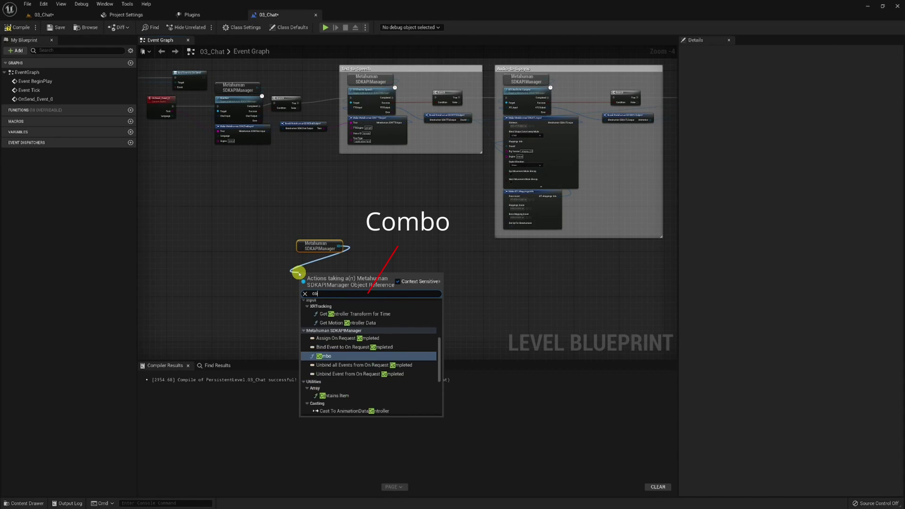
text(mbo)
key(Return)
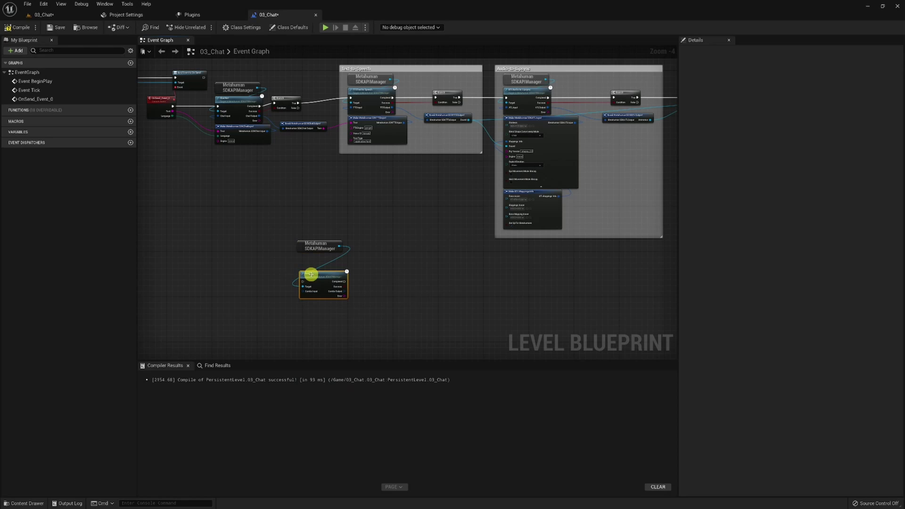
drag(311, 275, 307, 257)
right_drag(398, 223, 450, 238)
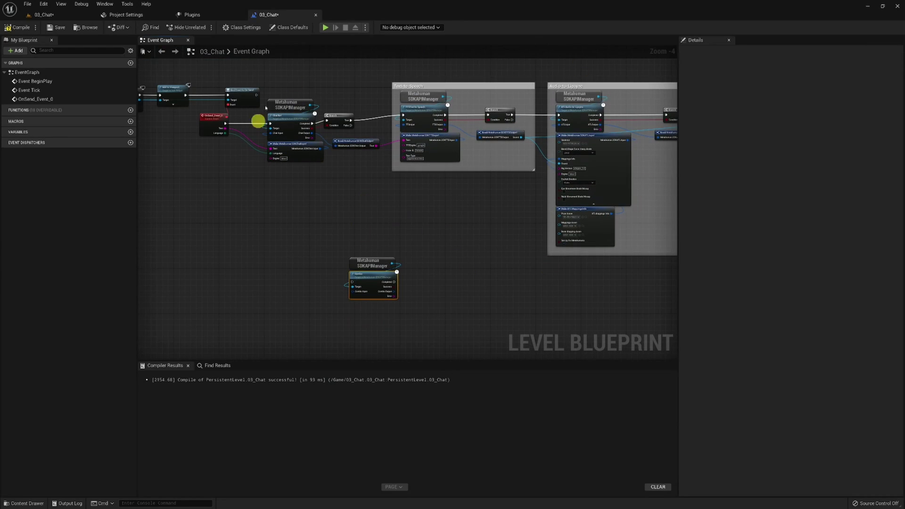
scroll(369, 305, up, 5)
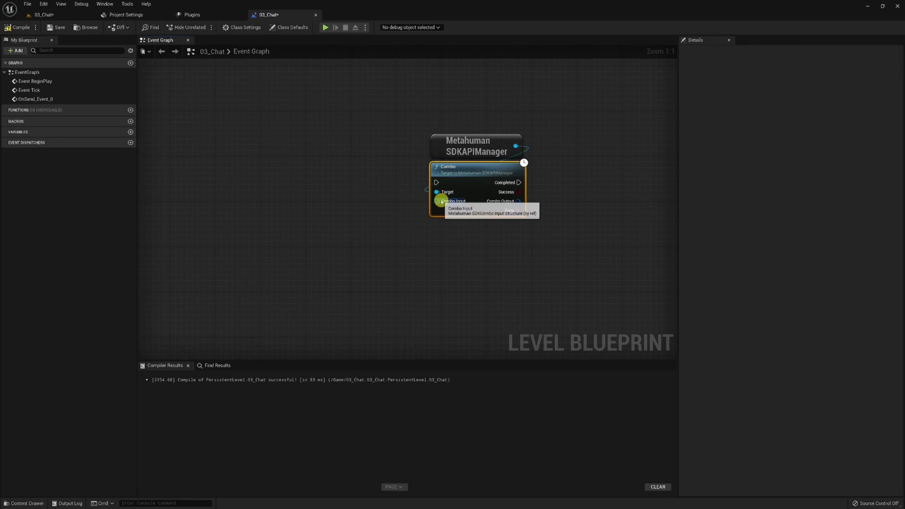
Feed Combo Input from a Make MetahumanSDKComboInput node with Combo Mode ECHAT TTS ATL.
drag(439, 202, 398, 215)
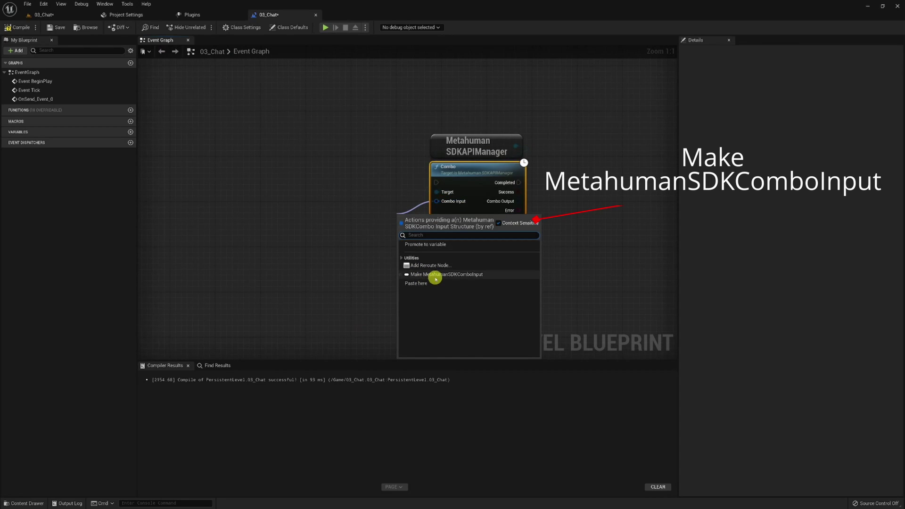
click(435, 277)
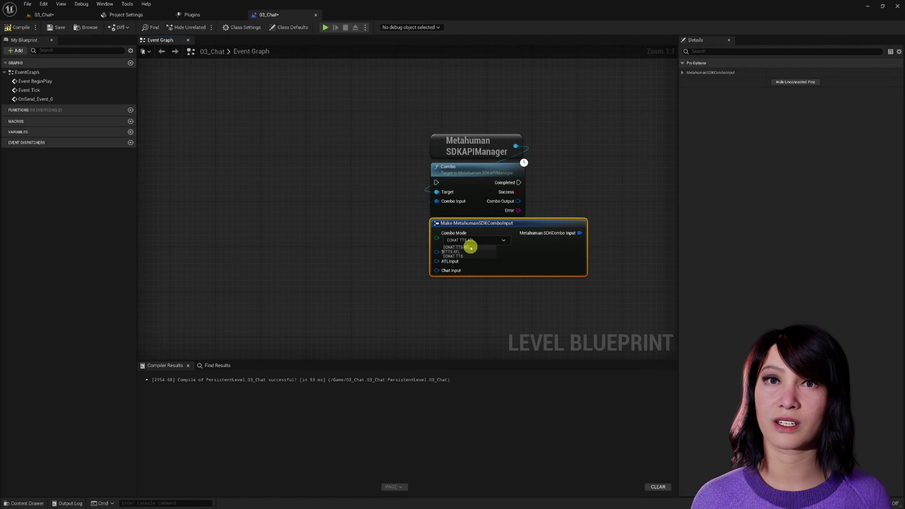
click(470, 247)
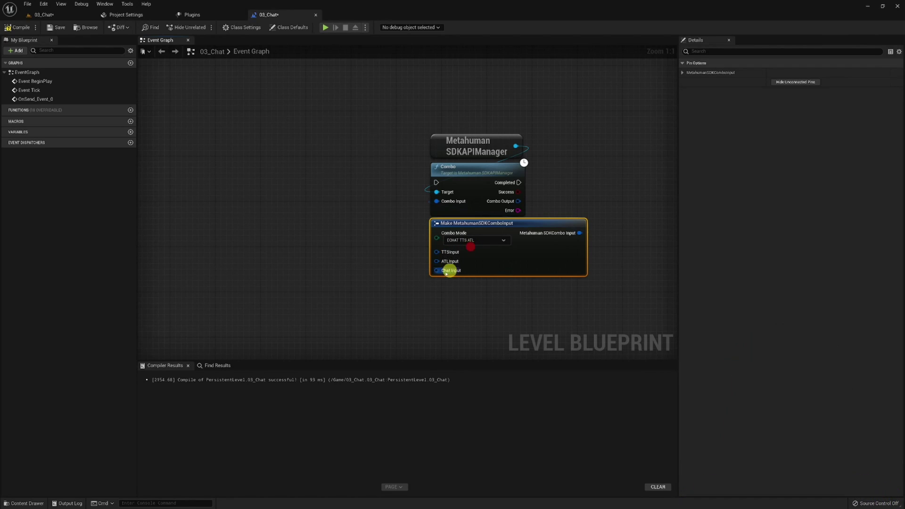
Add Make TTS, ATL and Chat input structure nodes on the combo input's pins, stacked vertically.
drag(437, 251, 294, 191)
click(411, 304)
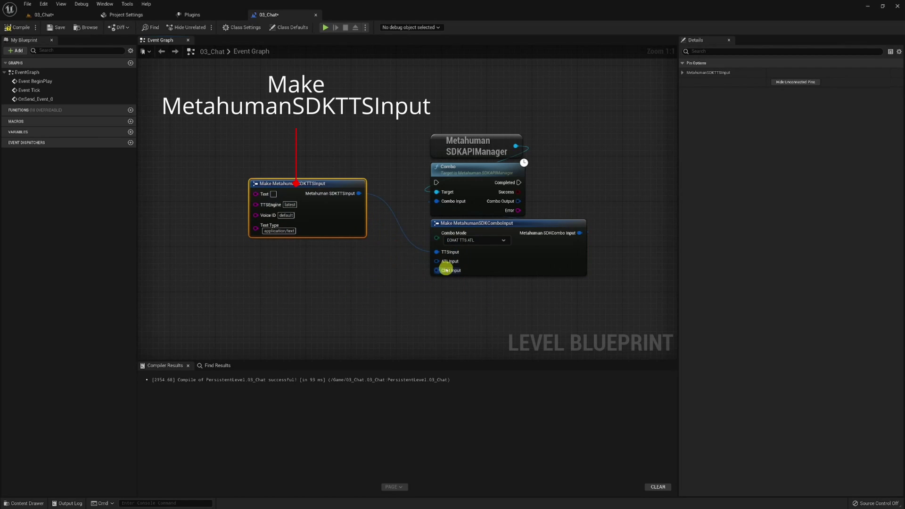
drag(300, 271, 302, 272)
click(361, 330)
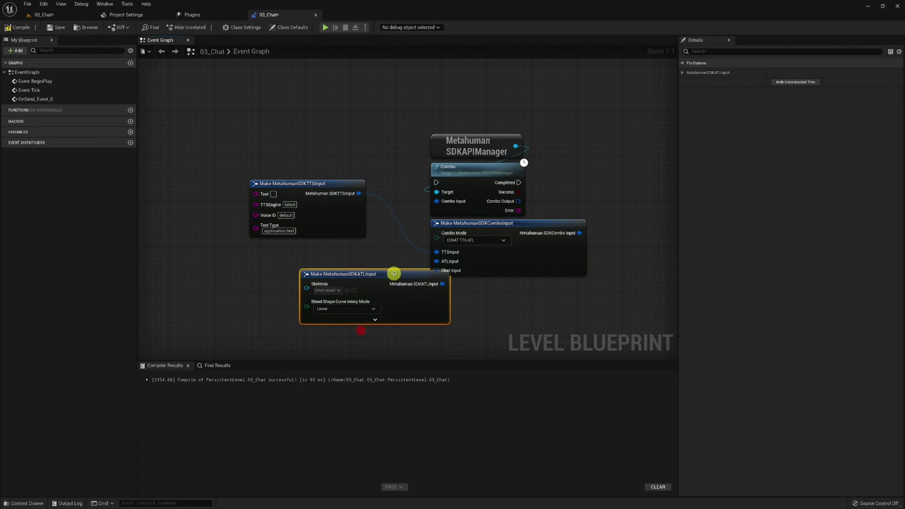
drag(395, 271, 345, 245)
click(322, 292)
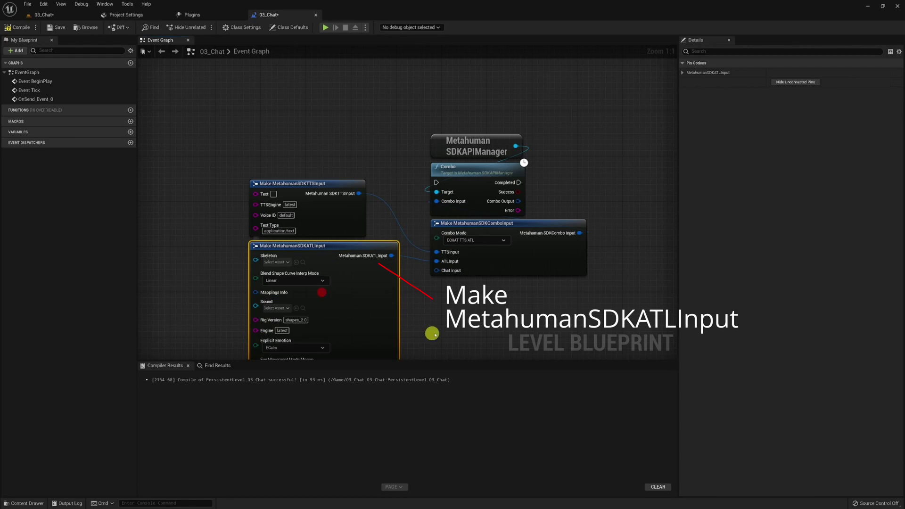
right_drag(441, 312, 438, 215)
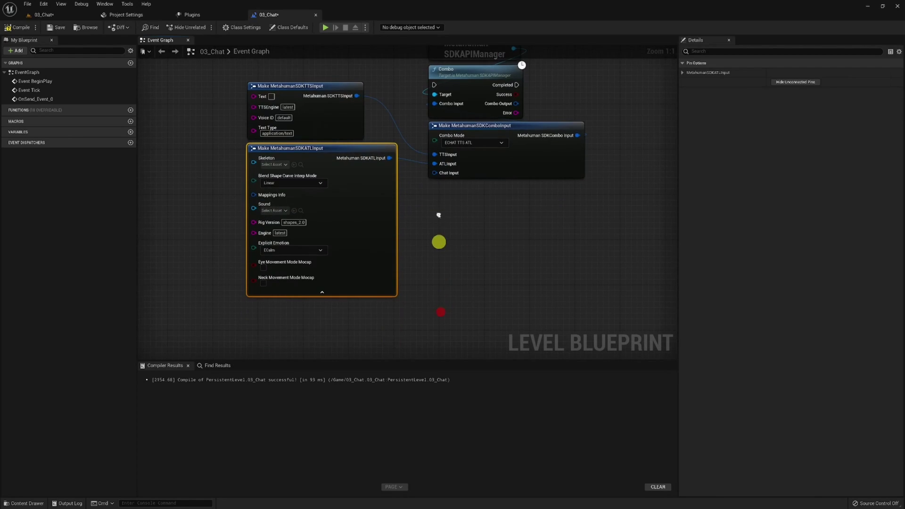
drag(434, 173, 431, 319)
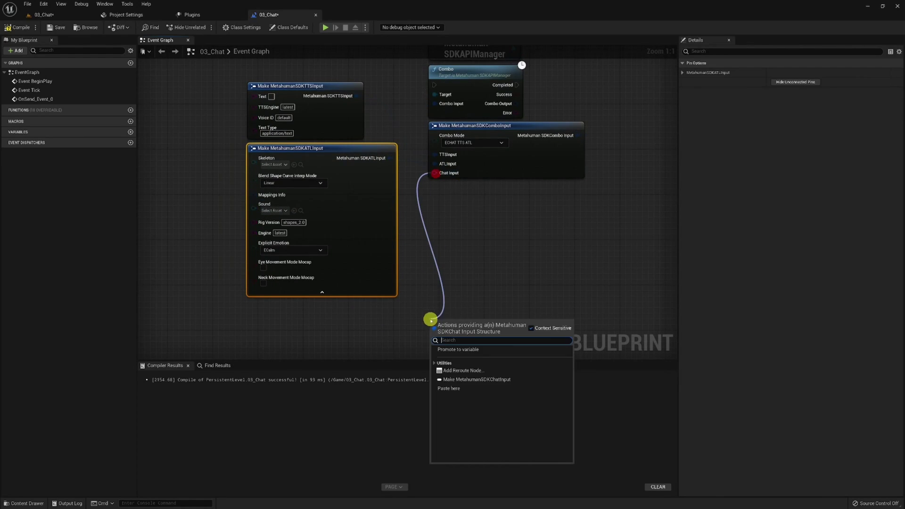
click(465, 380)
drag(463, 325, 303, 303)
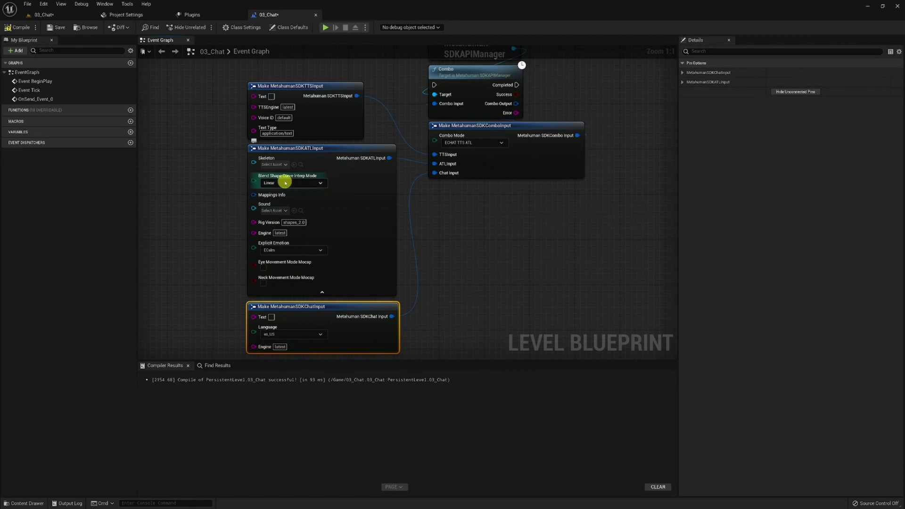
Set the ATL input's skeleton to Face_Archetype_Skeleton.
click(281, 164)
click(312, 239)
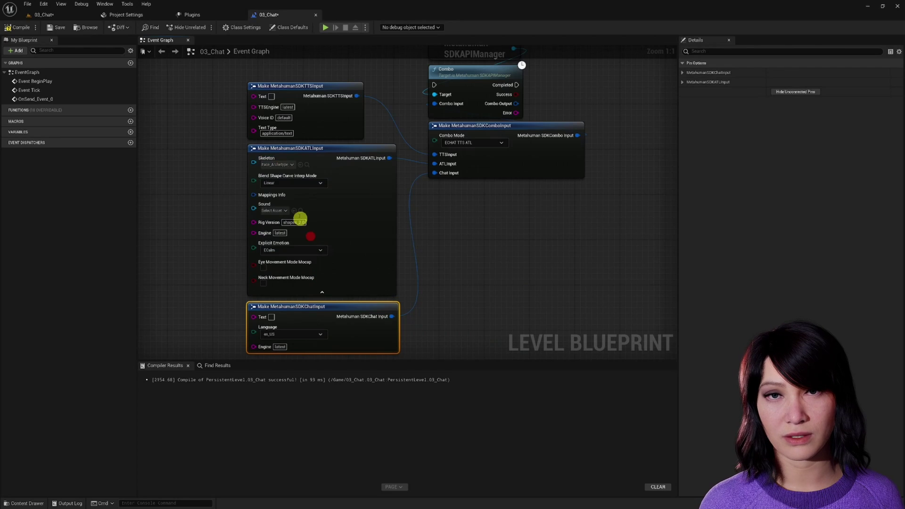
drag(255, 195, 206, 197)
Add a Make ATLMappingsInfo node with the mh_dhs_mapping pose asset and Set Up For Metahumans enabled.
click(240, 257)
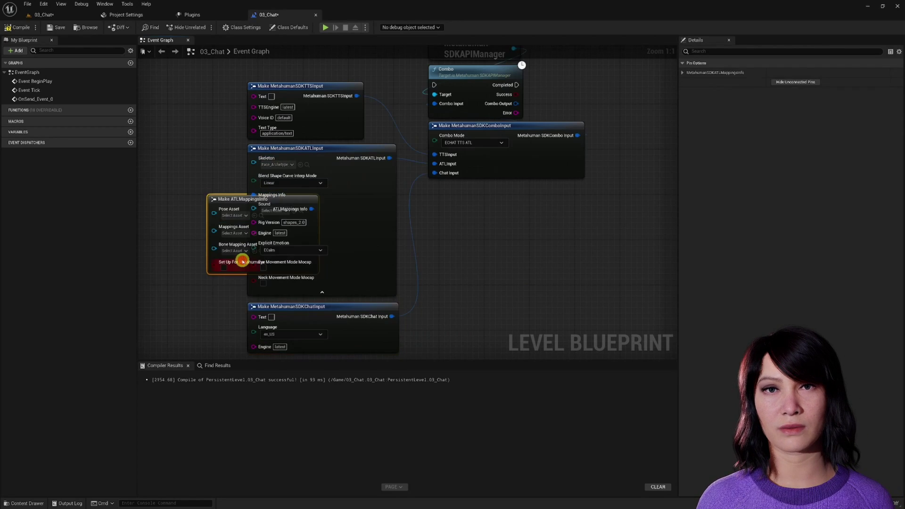
right_drag(170, 250, 325, 268)
drag(358, 220, 269, 202)
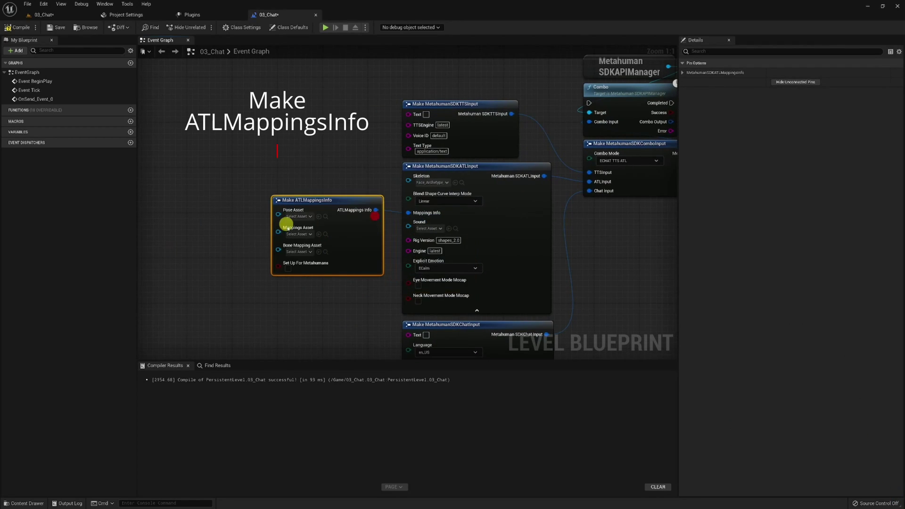
click(298, 216)
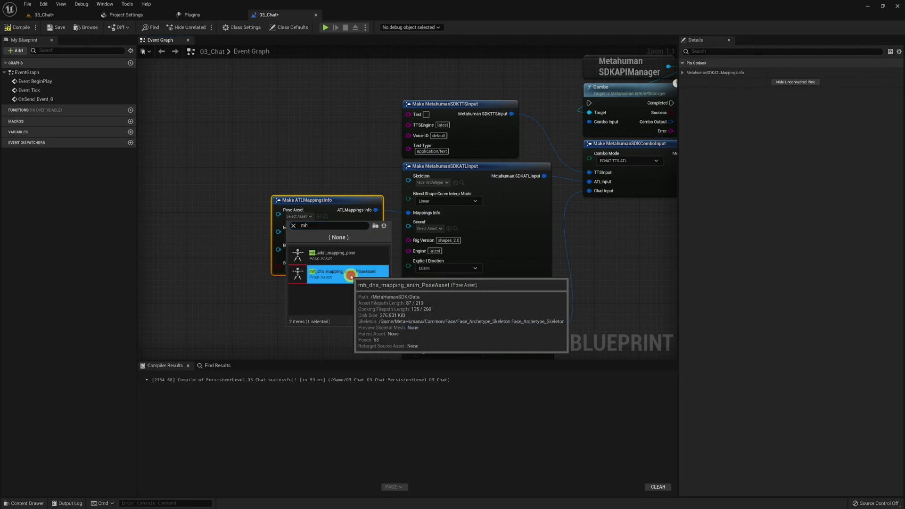
click(352, 275)
click(285, 269)
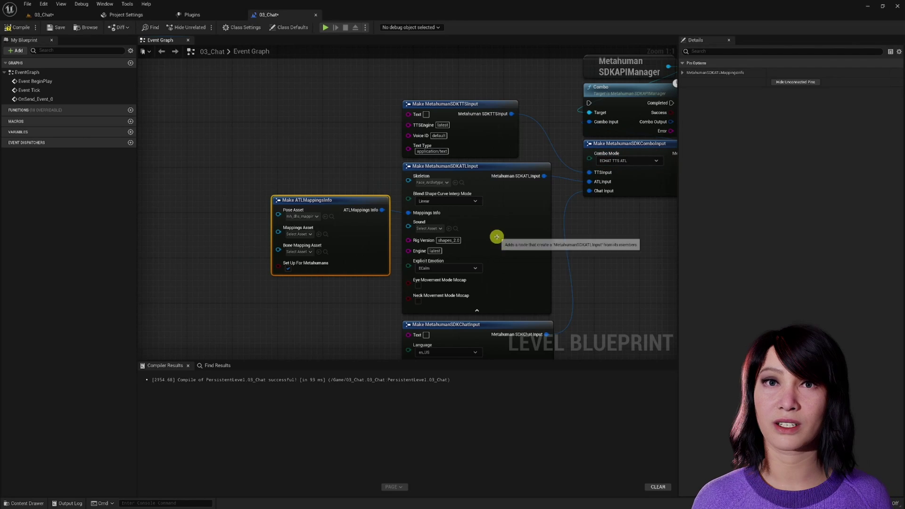
Set the TTS input's engine to google and its voice ID to female.
click(443, 125)
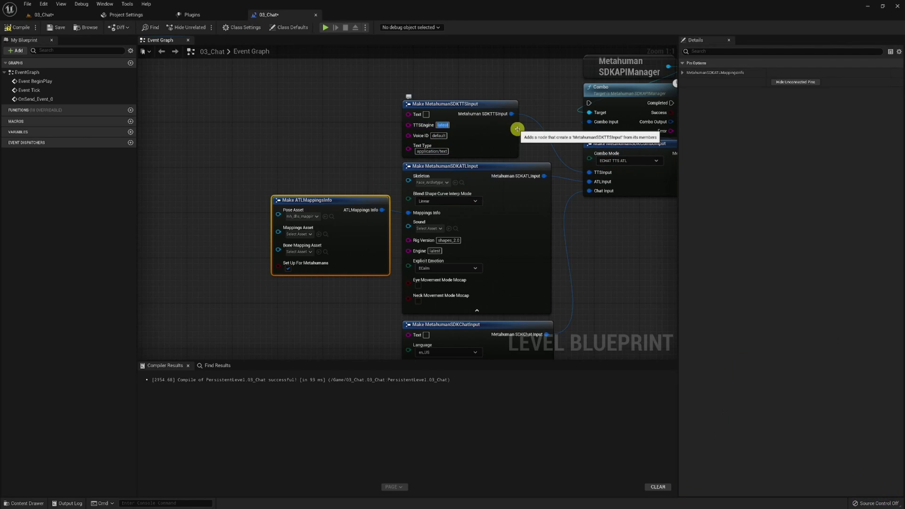
click(441, 136)
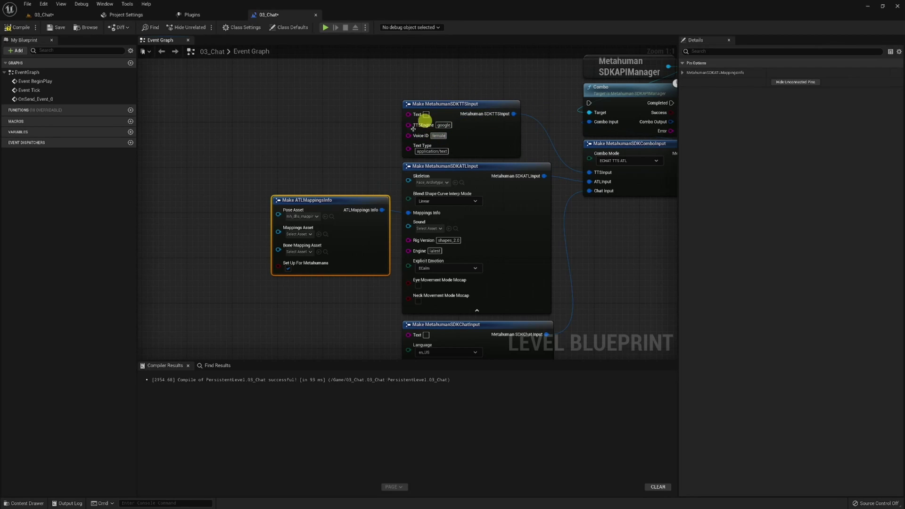
click(340, 156)
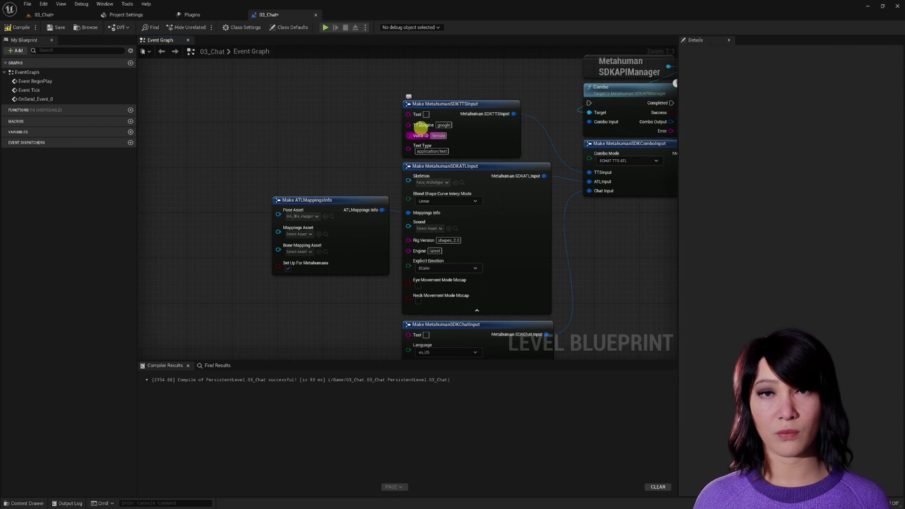
right_drag(592, 273, 565, 221)
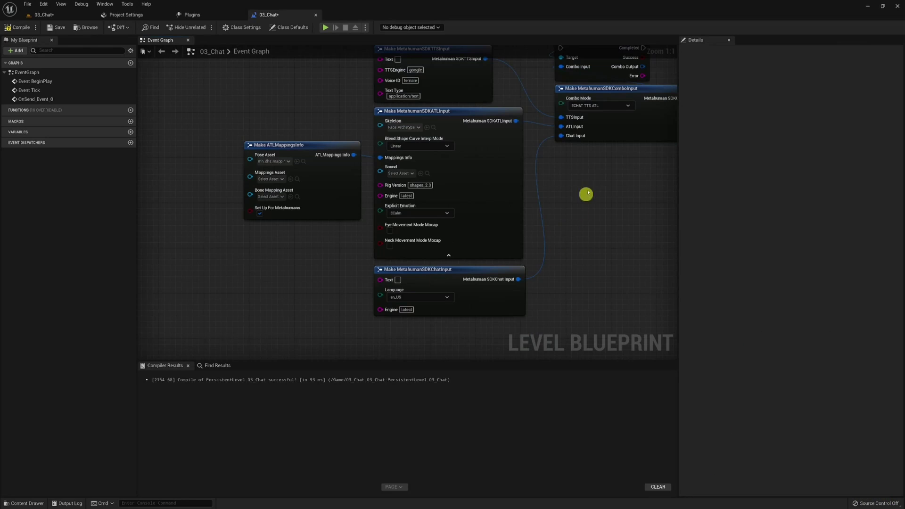
right_drag(595, 170, 514, 212)
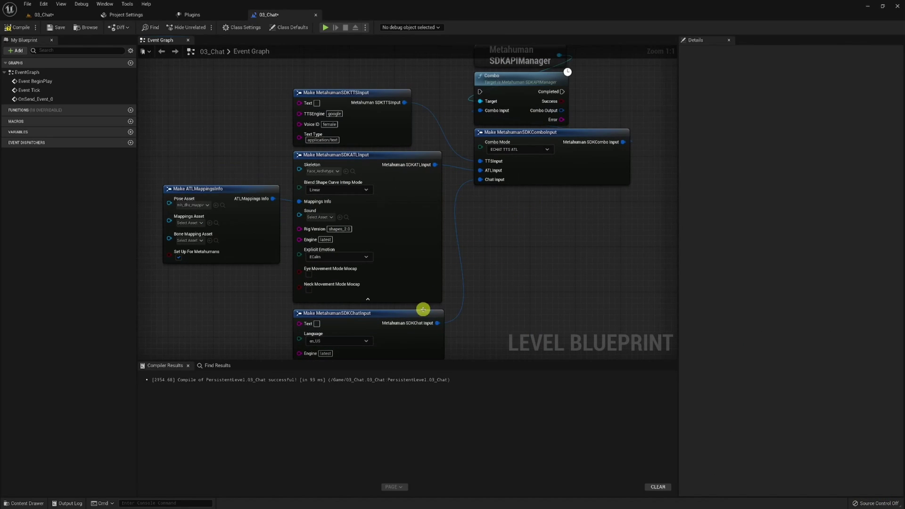
mouse_move(495, 257)
right_down()
mouse_move(485, 321)
mouse_move(486, 305)
right_up()
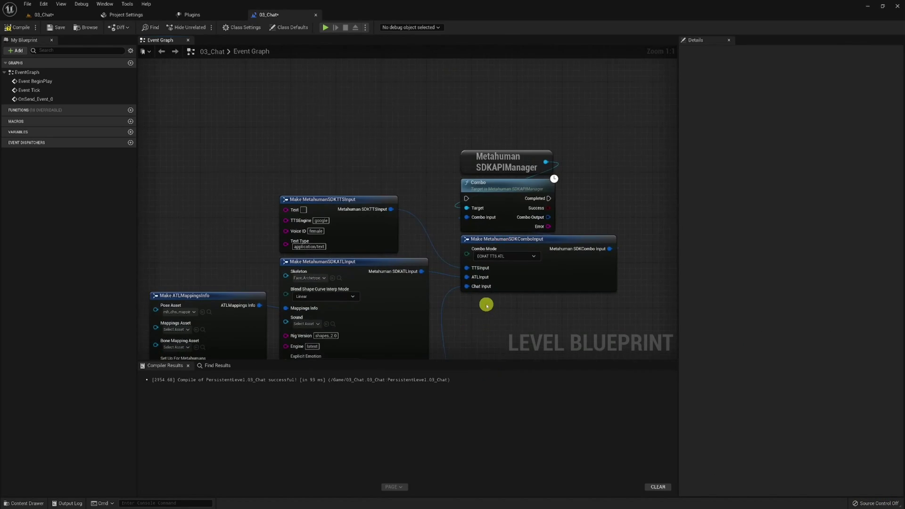
Wire the OnSend custom event's execution output into the new Combo node.
scroll(486, 305, down, 5)
right_drag(433, 192, 359, 153)
right_drag(454, 147, 349, 154)
drag(261, 68, 522, 204)
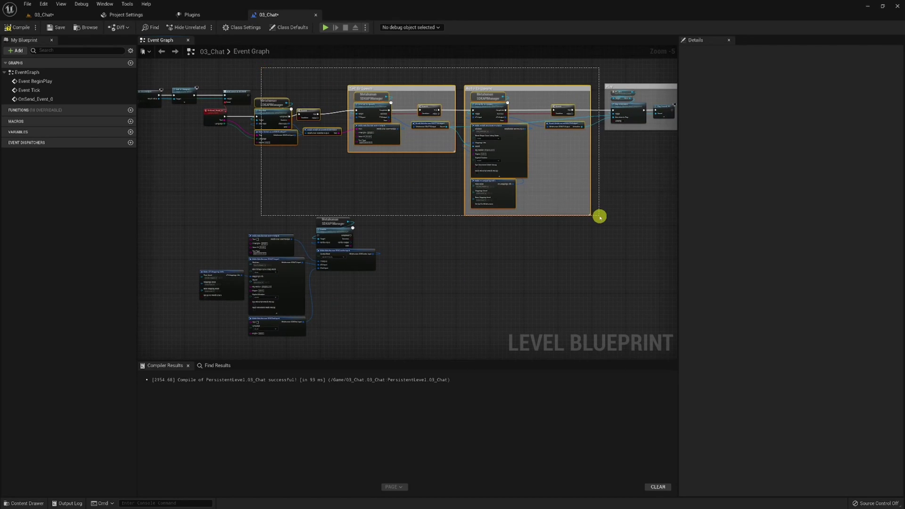
drag(598, 217, 598, 216)
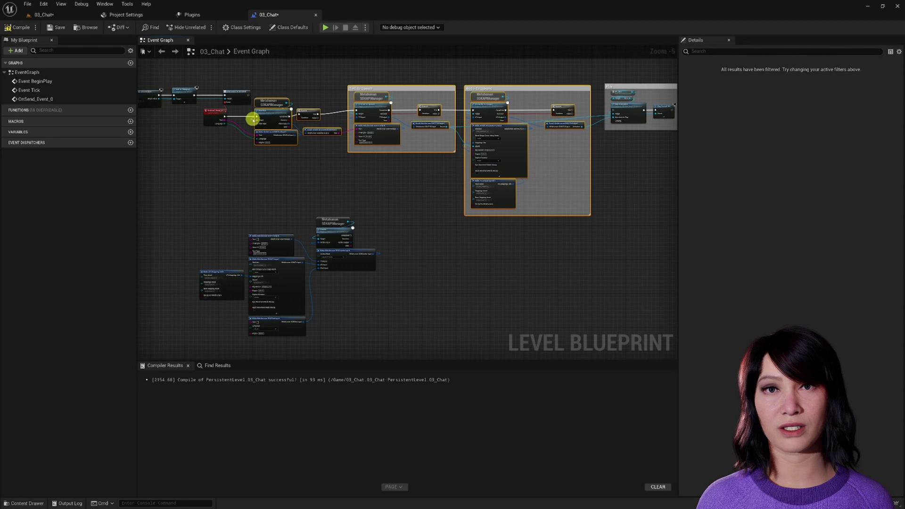
click(255, 116)
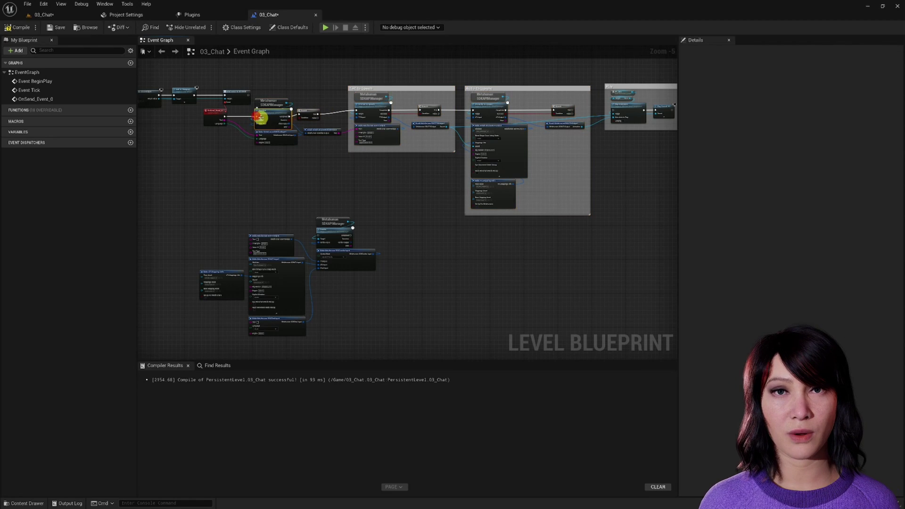
drag(225, 118, 613, 111)
Add a Break MetahumanSDKComboOutput node on the Combo output and place it to the right.
scroll(360, 232, up, 5)
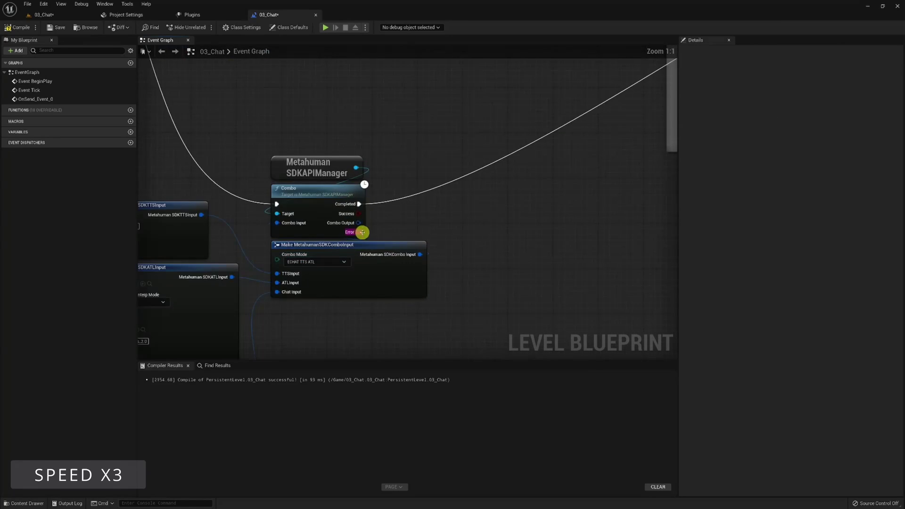
drag(360, 232, 455, 224)
click(509, 250)
scroll(532, 252, down, 3)
right_drag(608, 265, 207, 288)
scroll(207, 288, down, 2)
drag(208, 288, 482, 178)
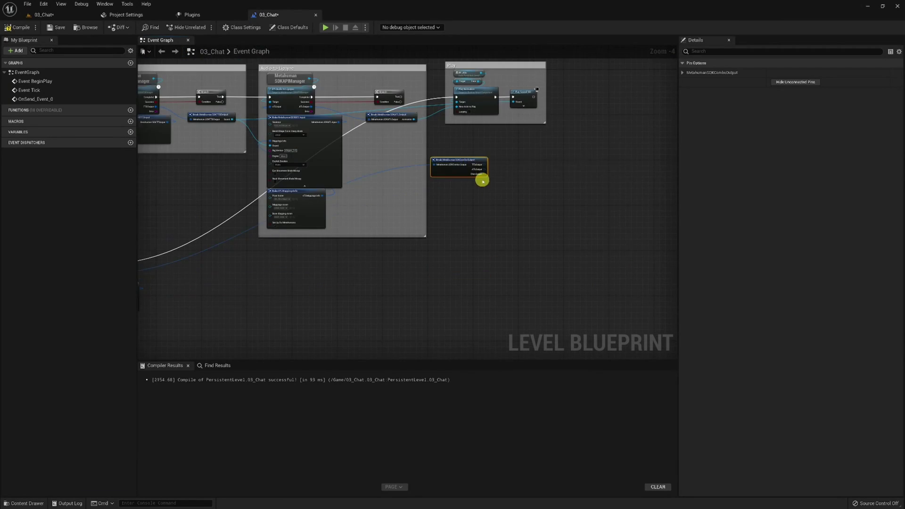
scroll(481, 177, up, 2)
right_drag(461, 154, 455, 273)
scroll(455, 273, up, 2)
Add Break ATLOutput and Break TTSOutput nodes from the combo output's pins.
drag(452, 266, 490, 298)
click(505, 328)
key(Escape)
drag(453, 258, 477, 286)
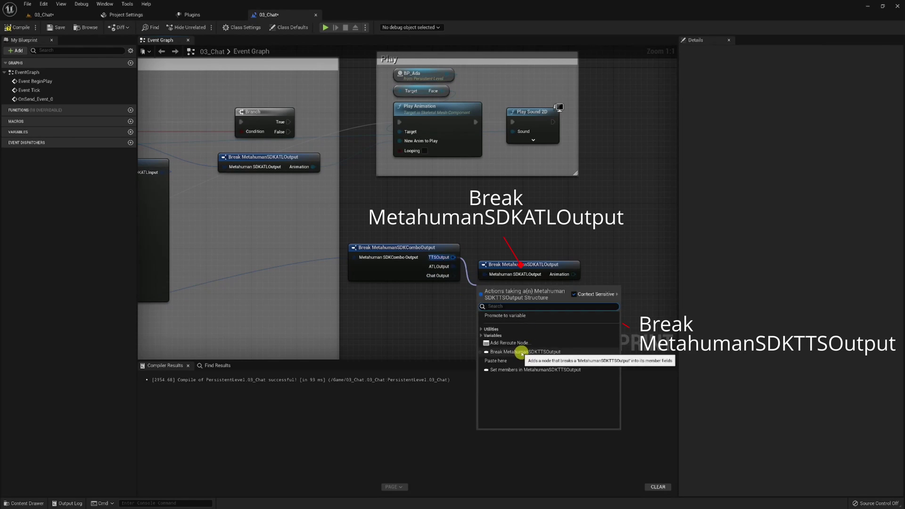
click(520, 348)
Wire the lip-sync Animation into Play Animation and OnSend's Text into the TTS input.
drag(573, 275, 409, 141)
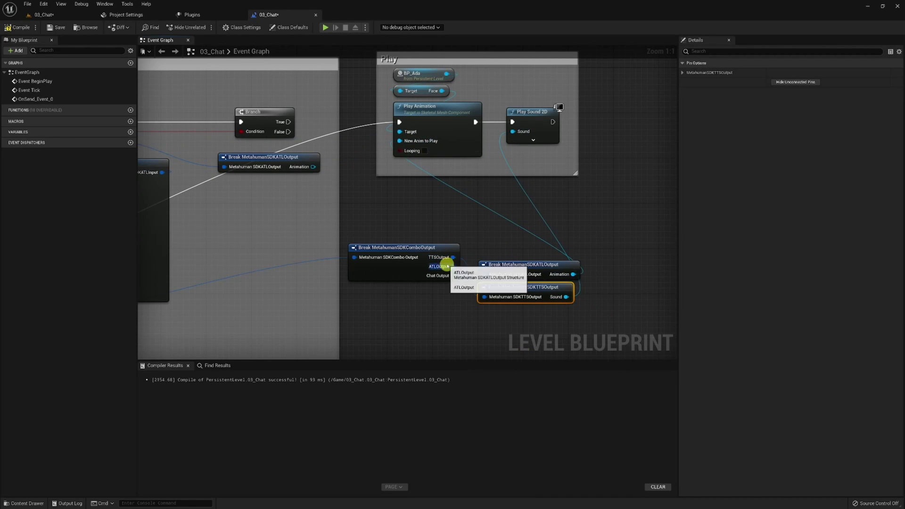
scroll(555, 244, down, 6)
scroll(457, 266, up, 6)
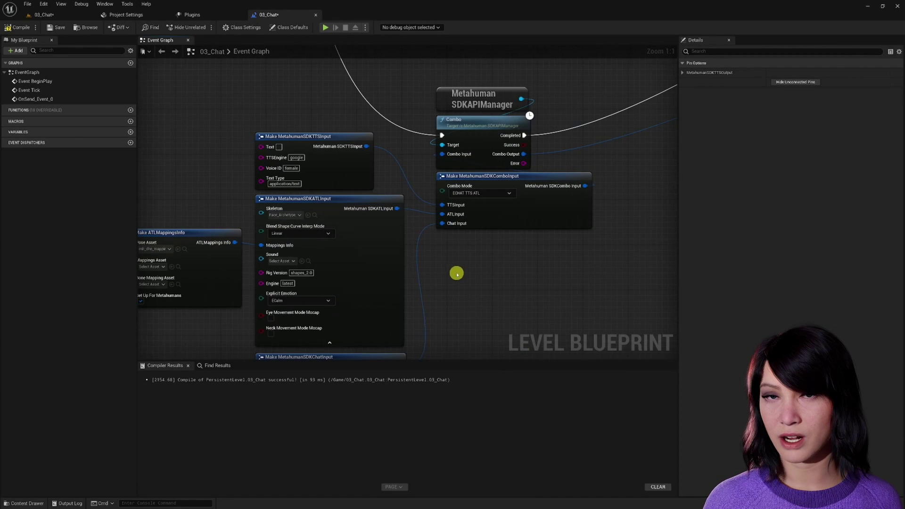
right_drag(457, 272, 438, 261)
drag(380, 100, 440, 81)
right_drag(440, 81, 424, 269)
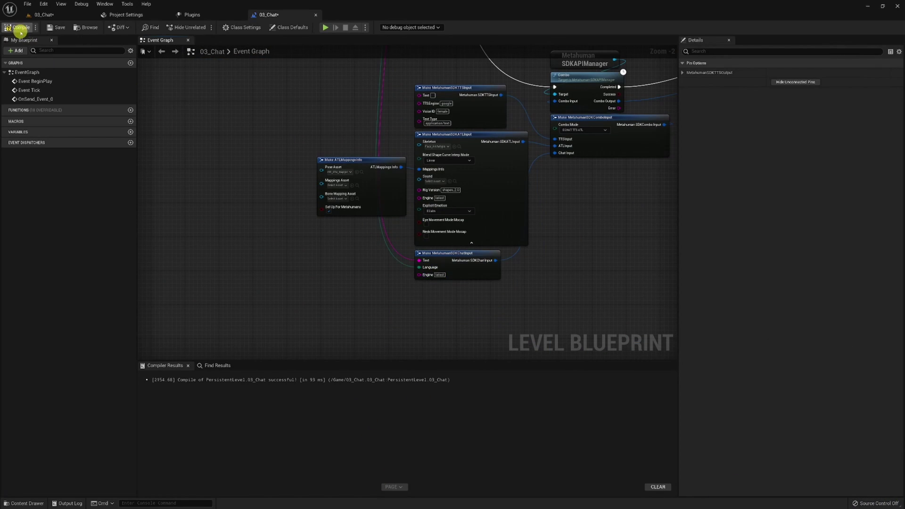
Compile the blueprint and play-test 03_Chat so Ada lip-syncs a chat reply.
click(19, 28)
click(39, 15)
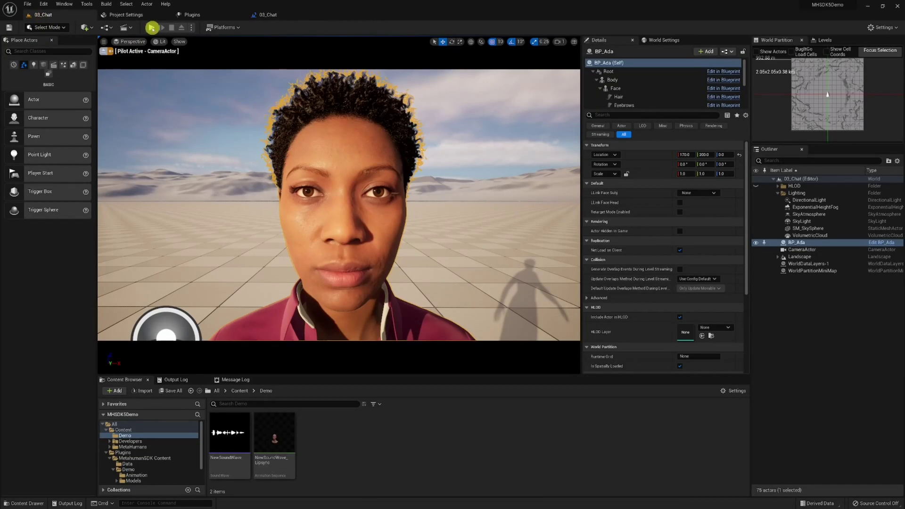
click(148, 27)
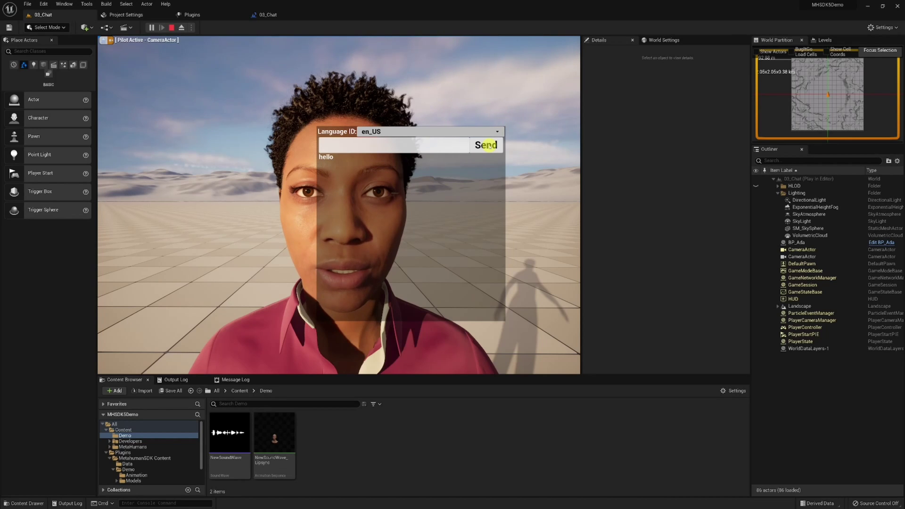
click(171, 28)
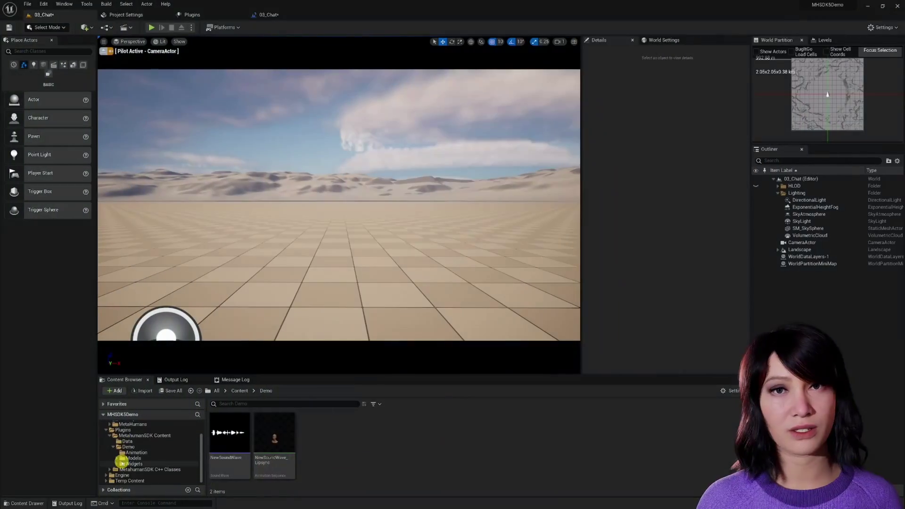
Place the FaceExample head from MetahumanSDK Demo > Models at location 170, 203, -20.
click(127, 458)
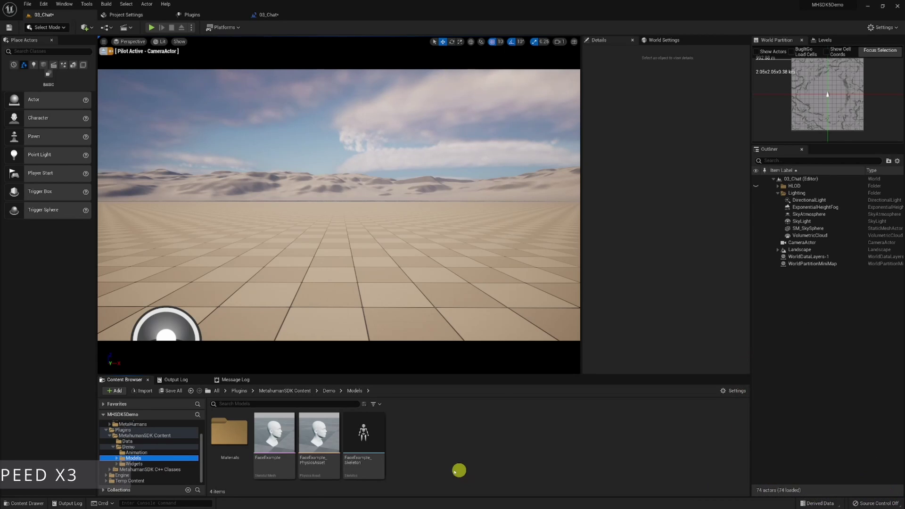
click(273, 434)
drag(333, 295, 349, 330)
key(r)
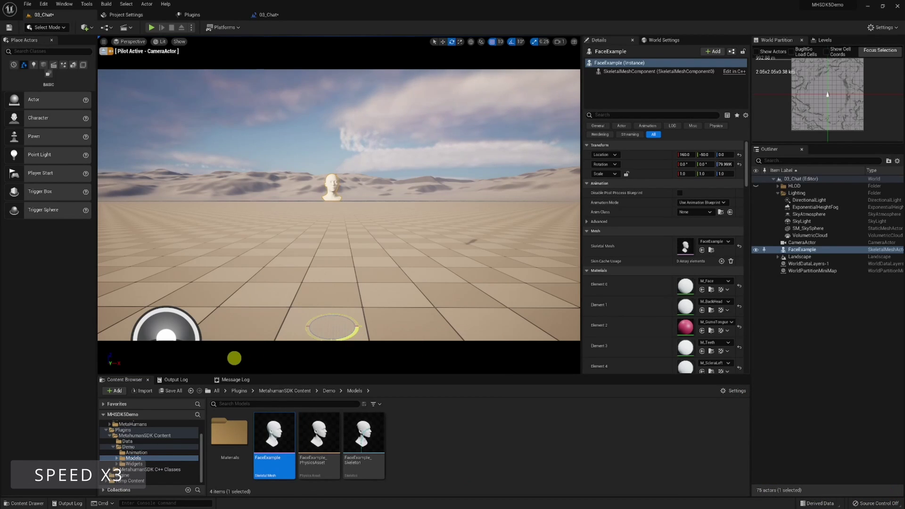
key(w)
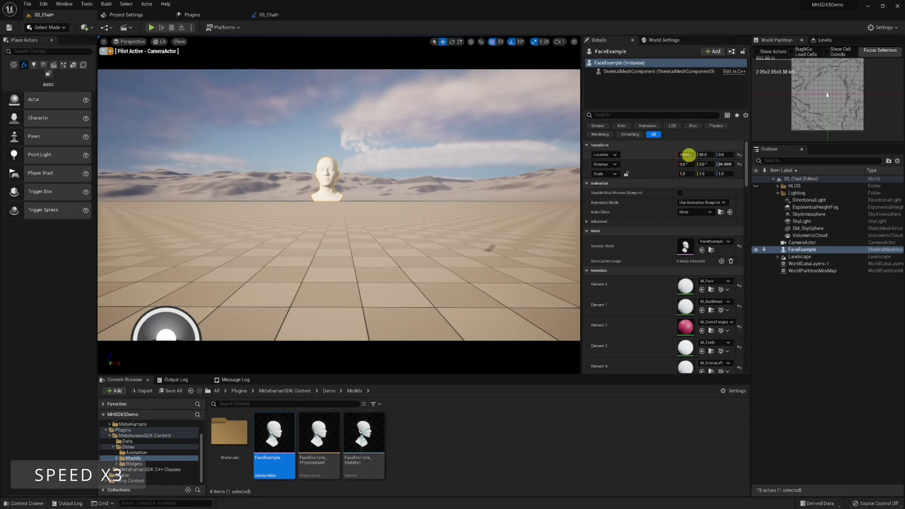
mouse_move(686, 154)
mouse_down()
mouse_move(737, 148)
mouse_move(685, 156)
mouse_up()
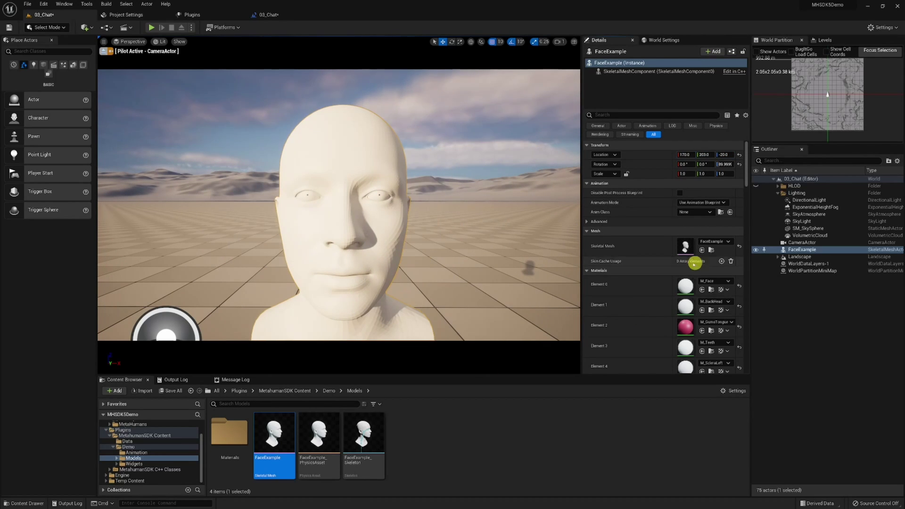
click(274, 426)
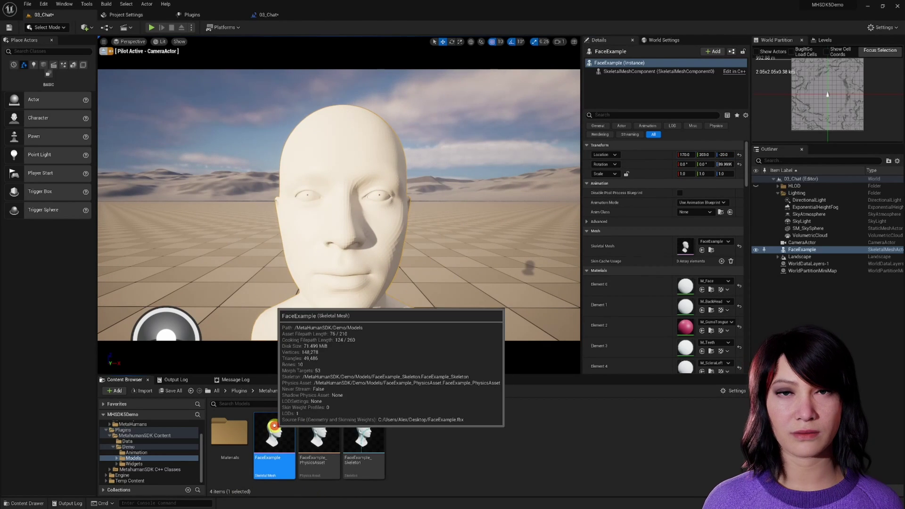
double_click(273, 426)
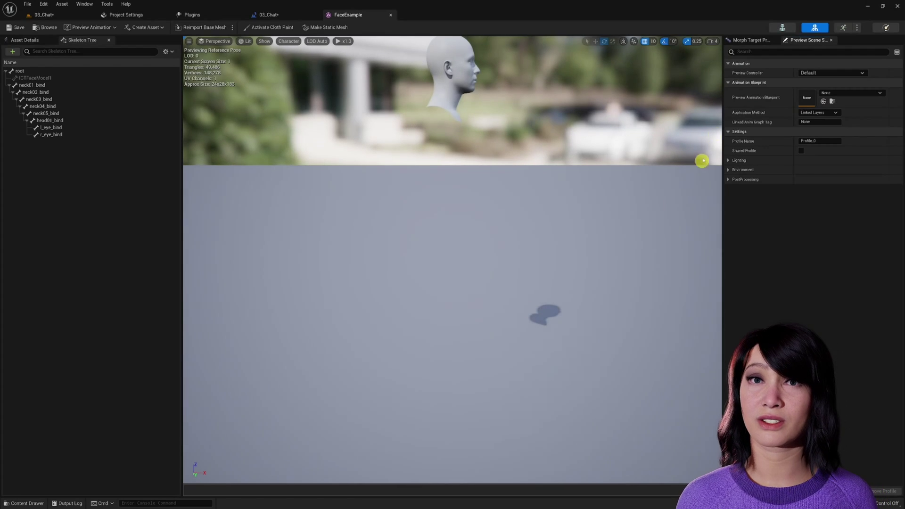
click(759, 40)
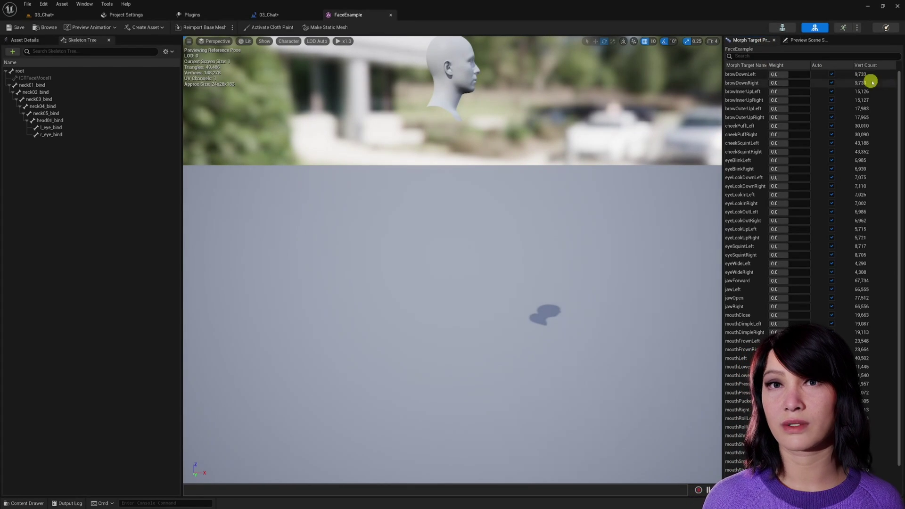
mouse_move(899, 82)
mouse_down()
mouse_move(902, 89)
mouse_move(901, 81)
mouse_up()
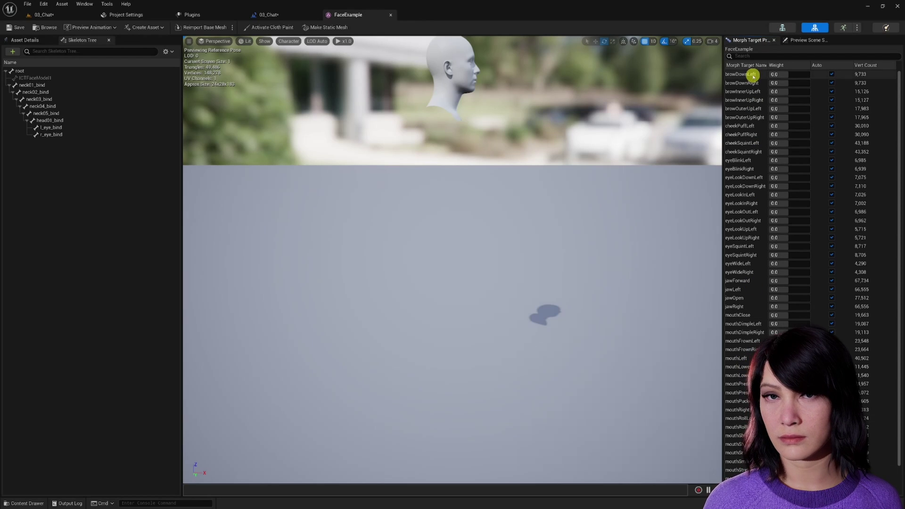
click(42, 14)
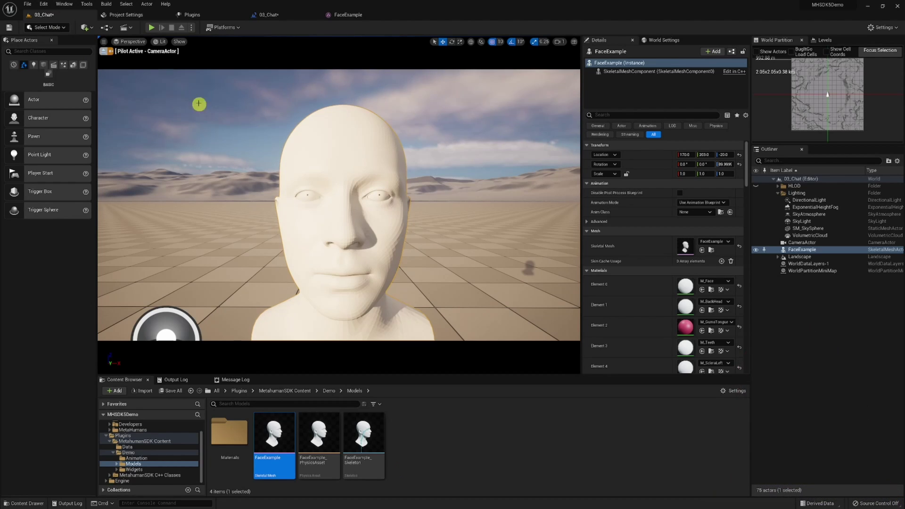
Set the ATL input's skeleton to FaceExample_Skeleton and delete the Make ATLMappingsInfo node.
click(270, 15)
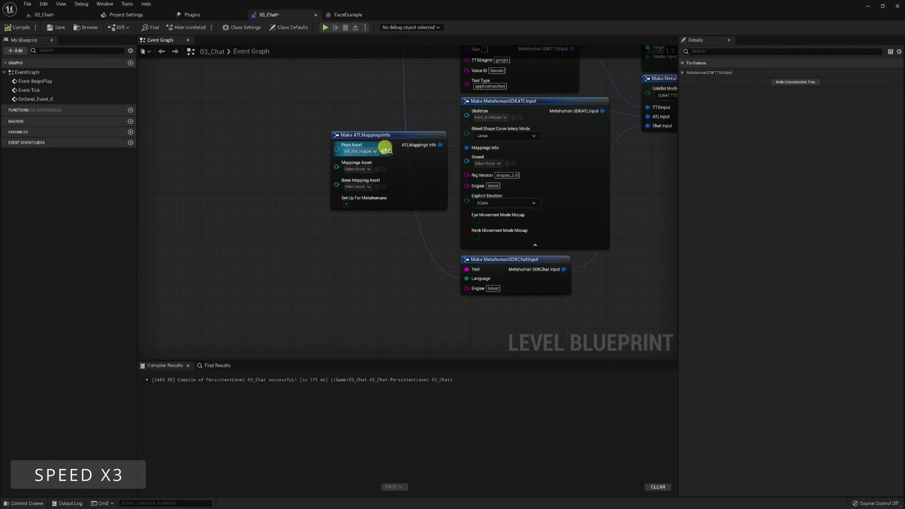
click(490, 118)
click(511, 209)
click(374, 152)
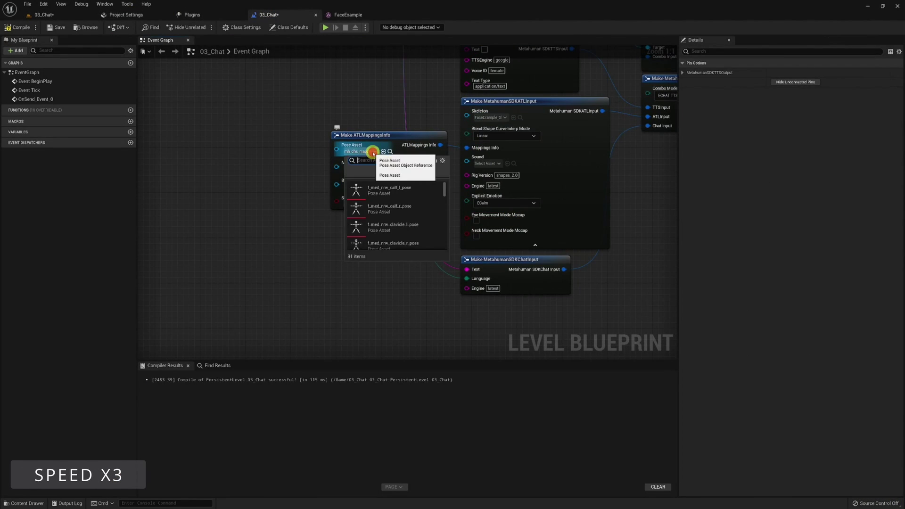
click(418, 171)
click(346, 204)
click(423, 138)
key(Delete)
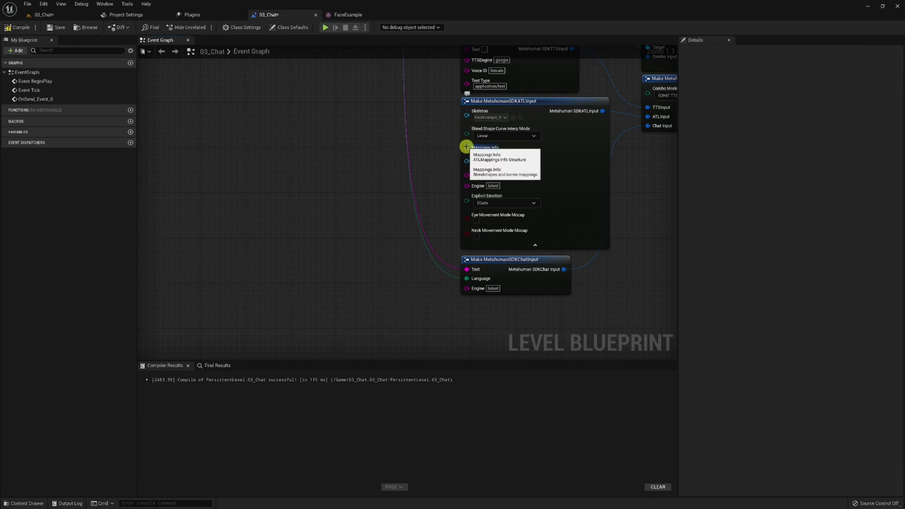
Add a FaceExample reference as Play Animation's Target, then compile and jump to the error.
click(57, 15)
drag(802, 249, 595, 88)
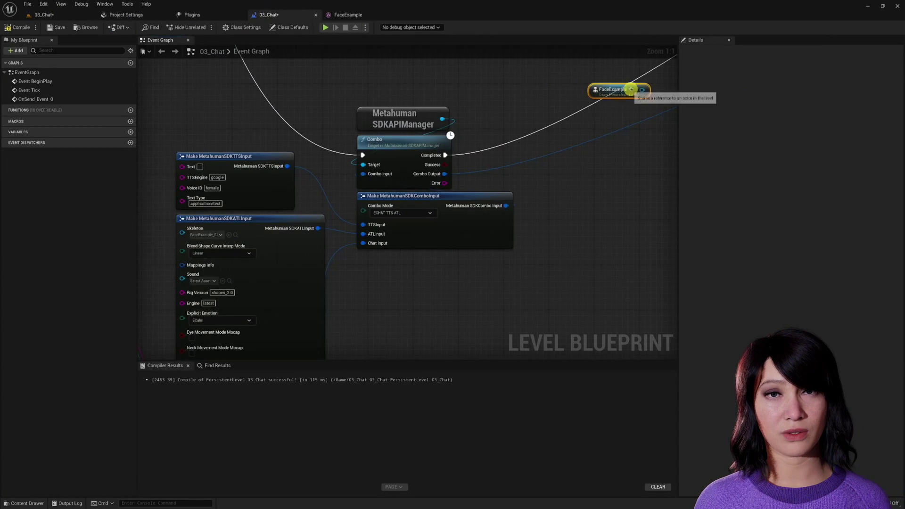
right_drag(595, 88, 222, 283)
scroll(281, 236, down, 2)
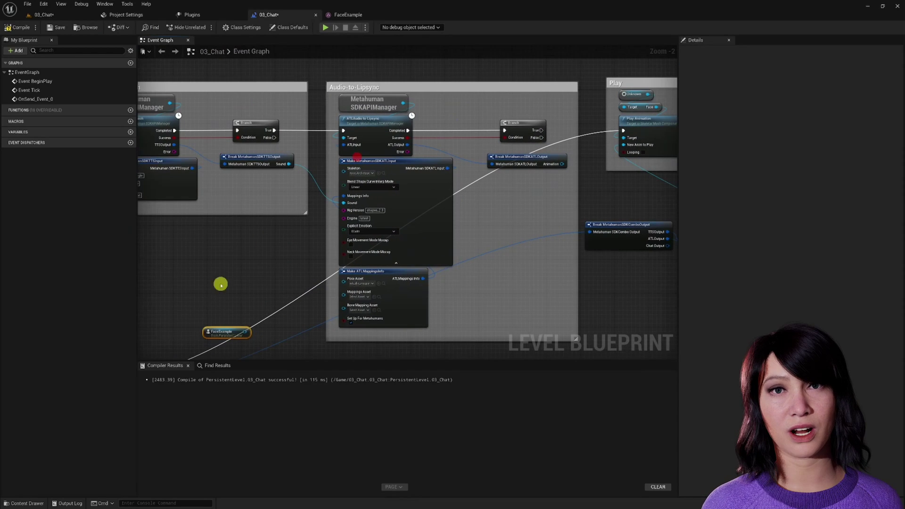
drag(198, 338, 505, 107)
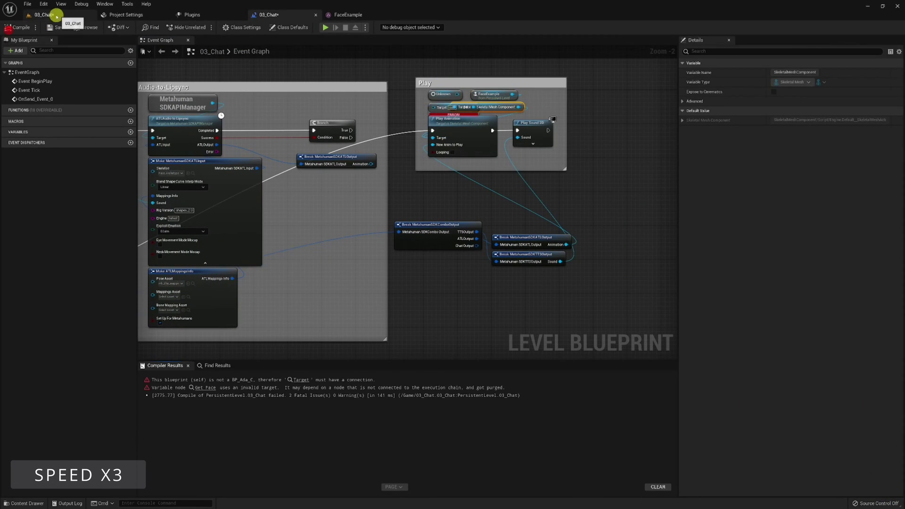
click(18, 27)
click(300, 380)
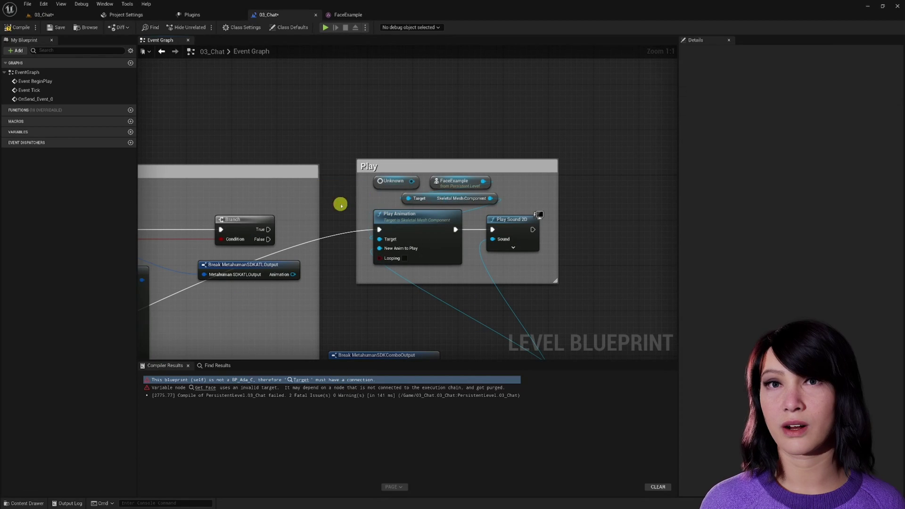
Recompile, play the level and send 'hello' so the FaceExample head lip-syncs a reply.
click(18, 28)
click(43, 15)
click(152, 28)
click(365, 148)
text(hello)
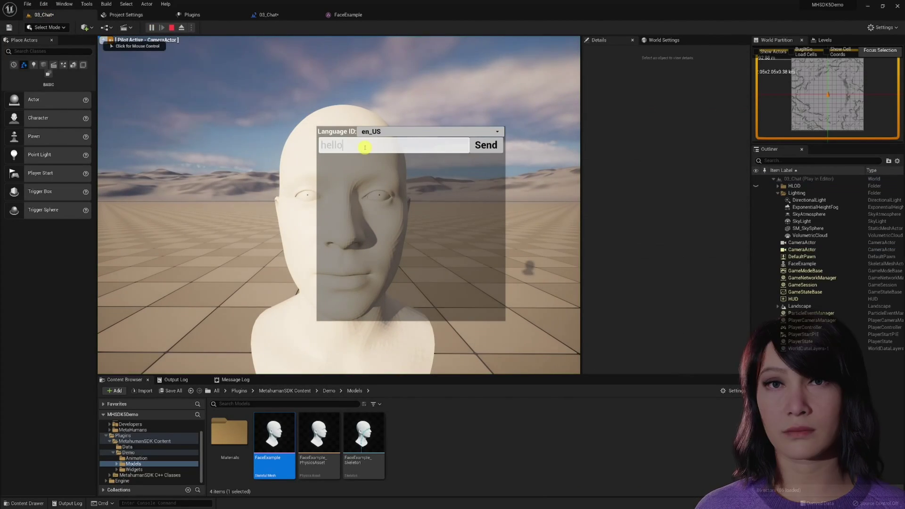
click(485, 145)
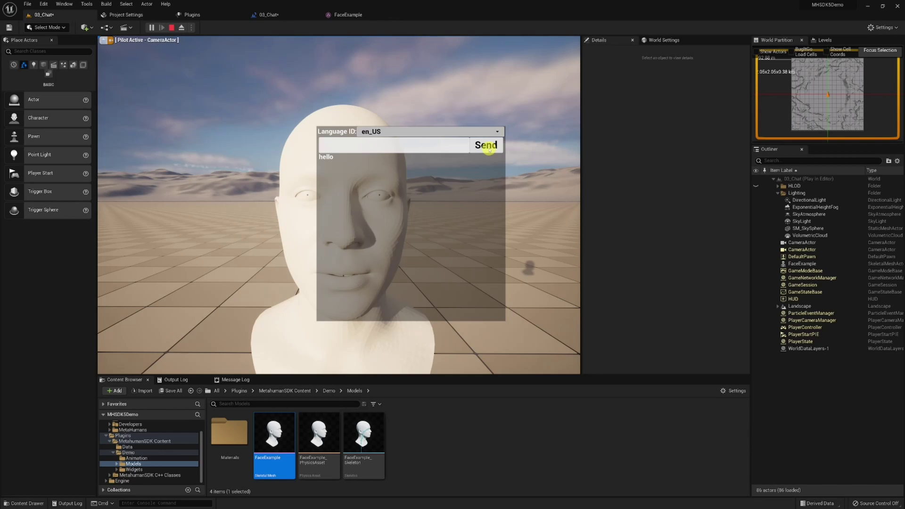
click(171, 29)
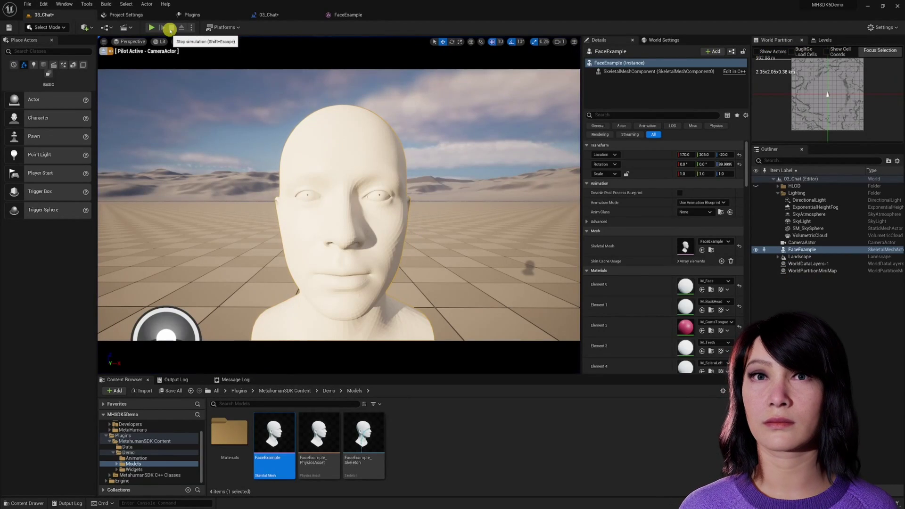